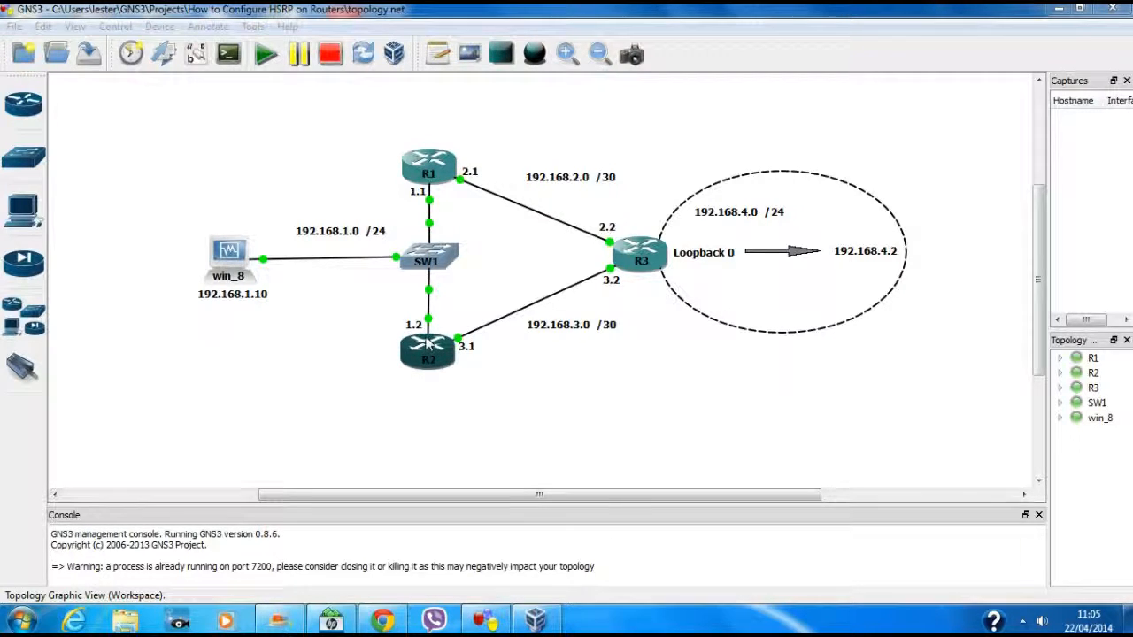
Switch to the Windows 8 machine in VirtualBox, dismiss the Action Center notification and ping 192.168.4.2 from the command prompt
{"action": "left_click", "coordinate": [310, 424]}
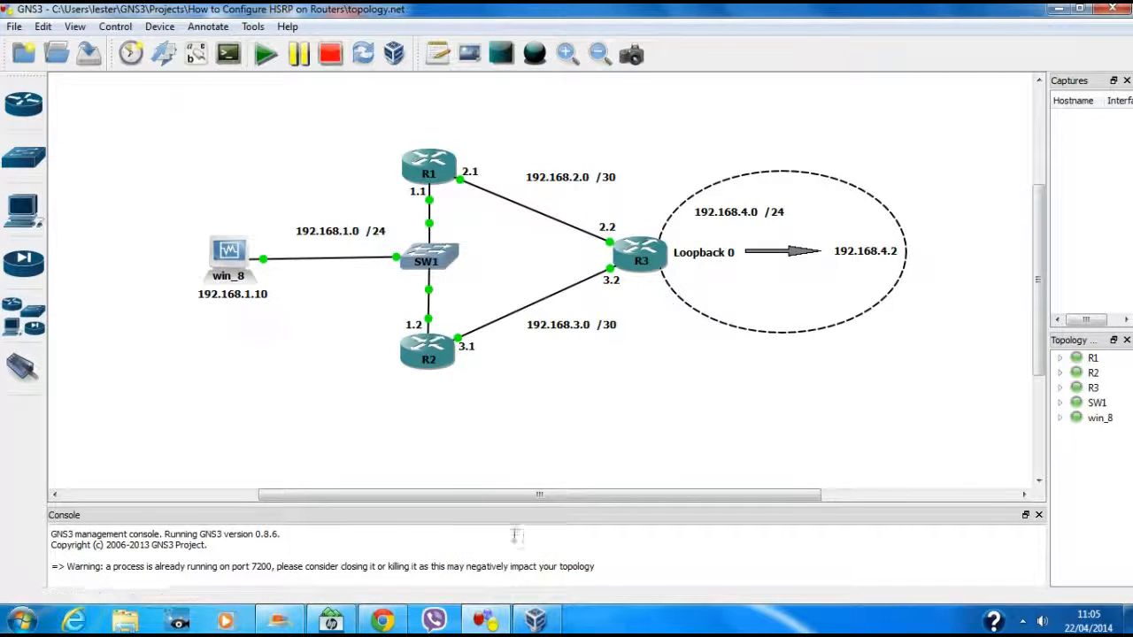
{"action": "left_click", "coordinate": [536, 619]}
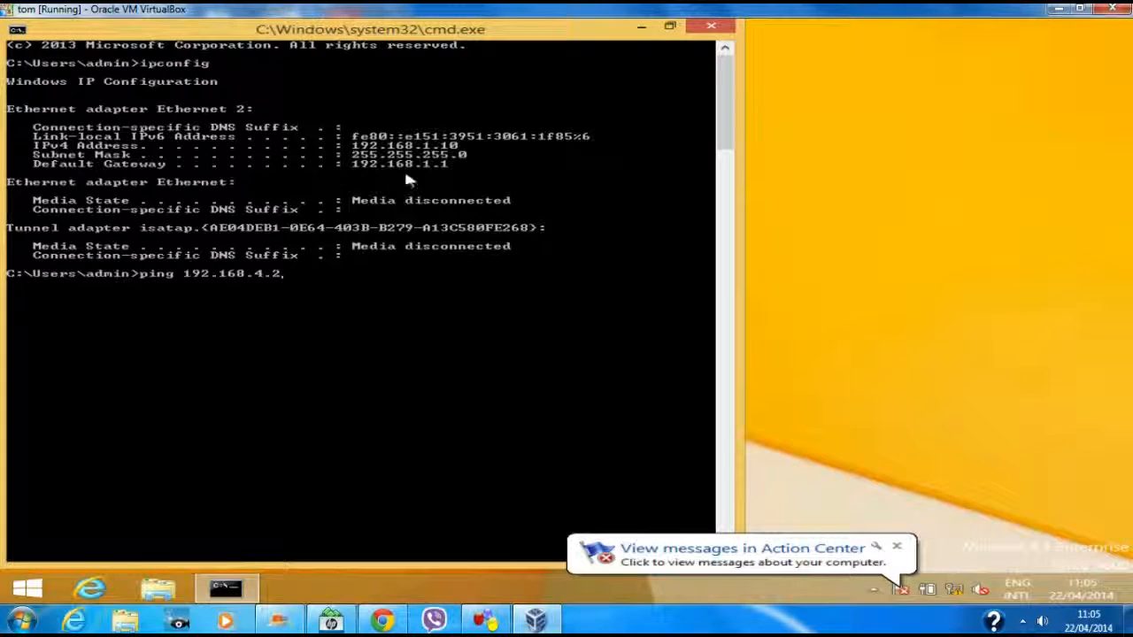
{"action": "left_click", "coordinate": [897, 550]}
{"action": "left_click", "coordinate": [310, 325]}
{"action": "key", "text": "Return"}
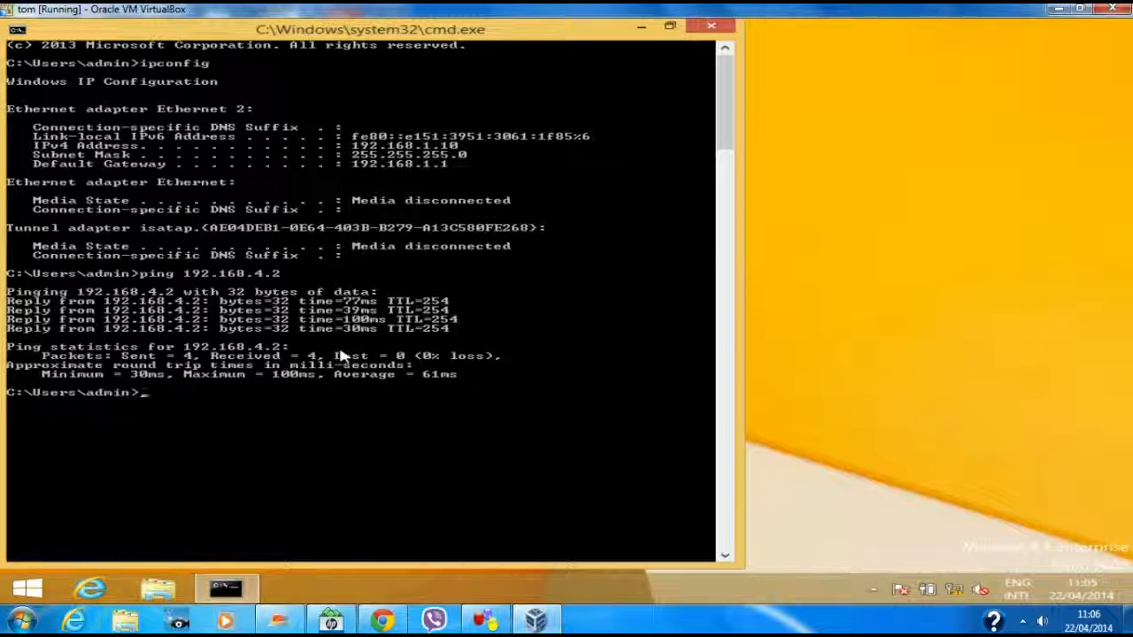
Trace the route from the Windows 8 machine to 192.168.4.2 and compare its hops with the GNS3 topology
{"action": "type", "text": "trace"}
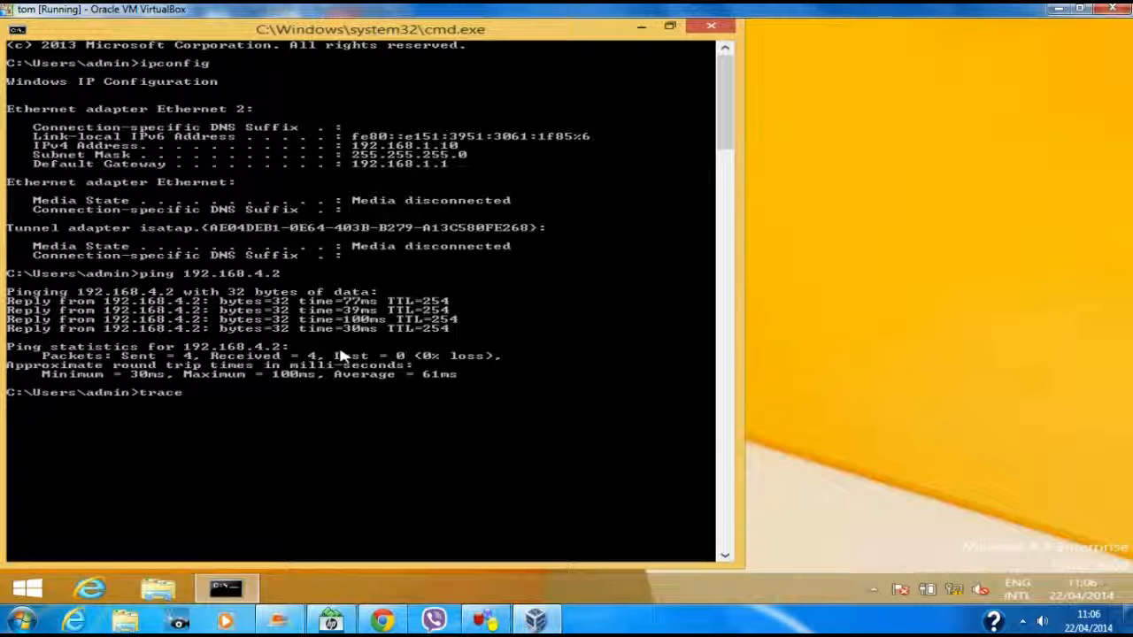
{"action": "type", "text": "rt 192.168.4.2"}
{"action": "key", "text": "Return"}
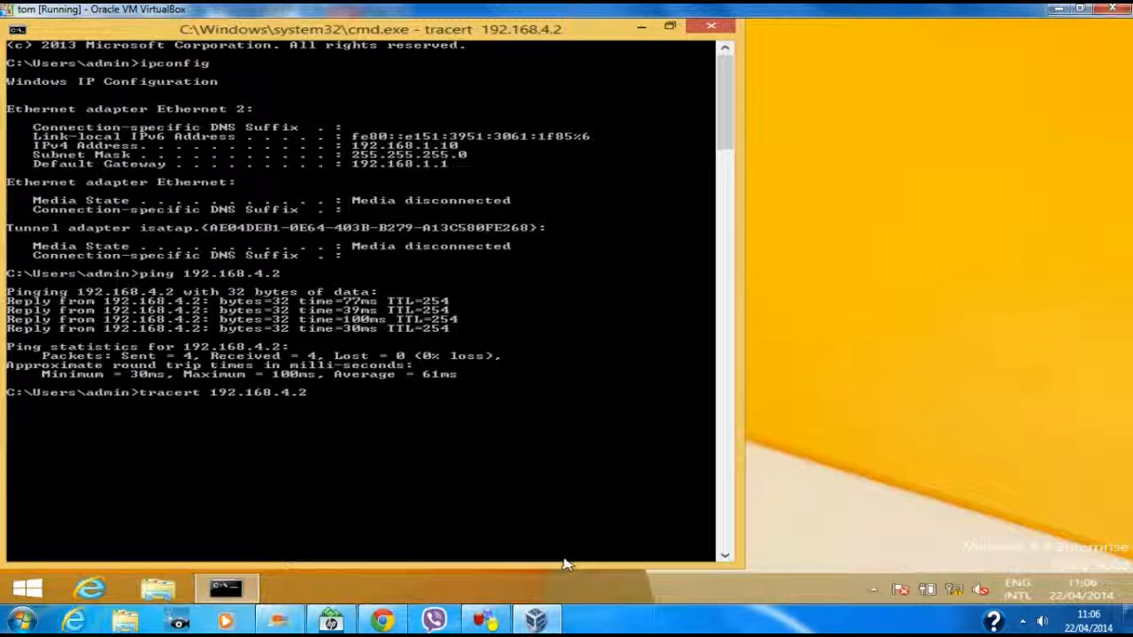
{"action": "left_click", "coordinate": [537, 619]}
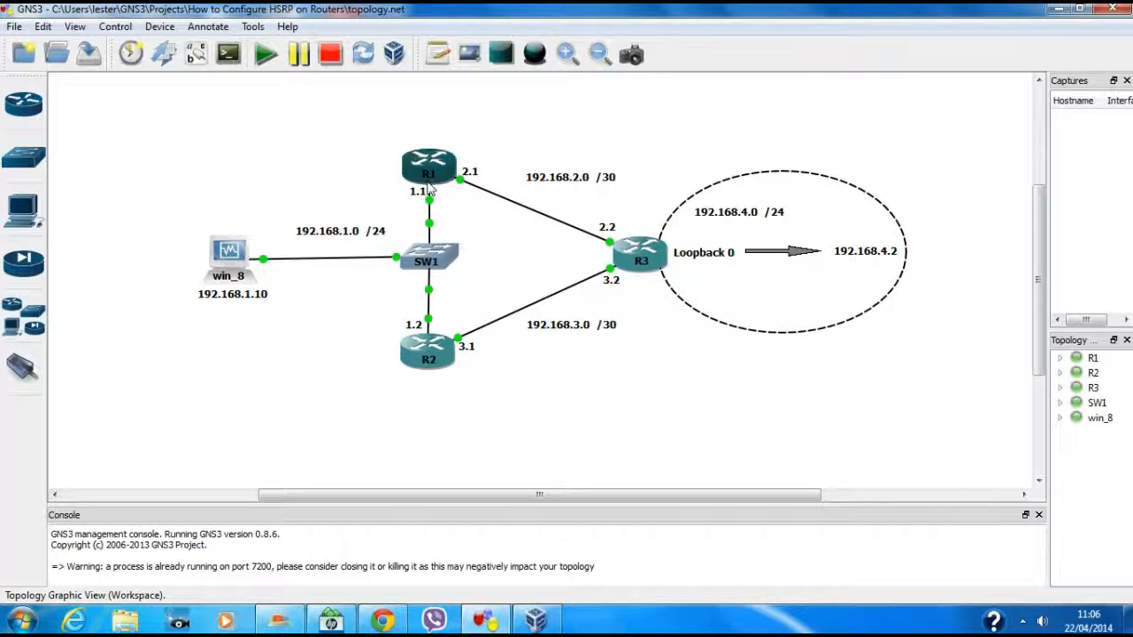
{"action": "left_click", "coordinate": [530, 622]}
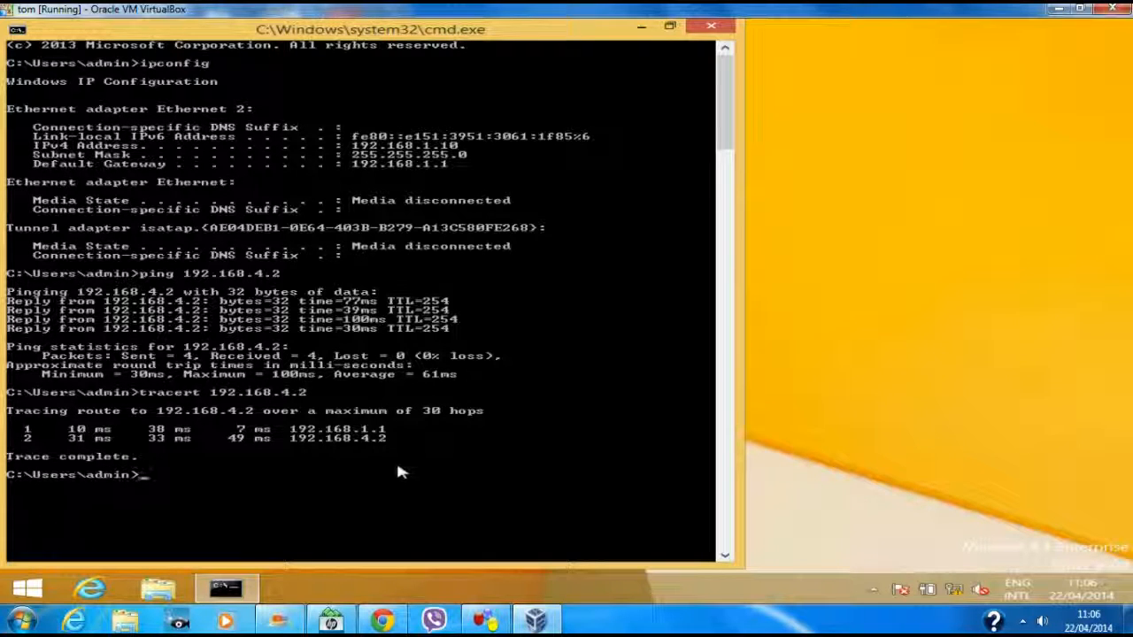
{"action": "left_click", "coordinate": [542, 620]}
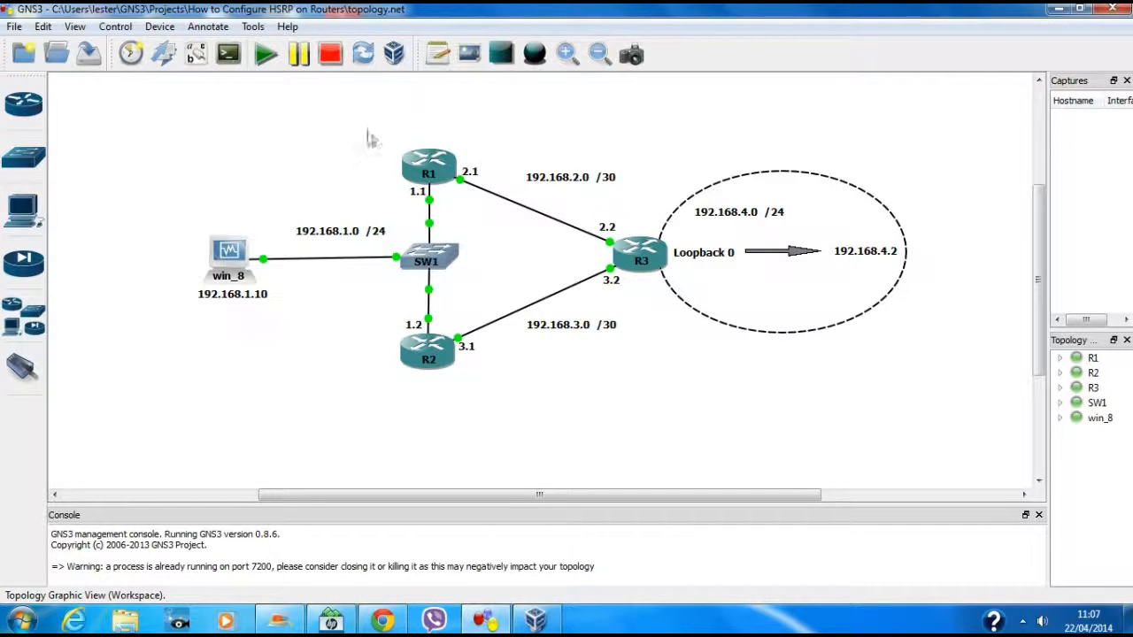
Open the console of router R1 from the GNS3 topology and maximize its window
{"action": "right_click", "coordinate": [441, 159]}
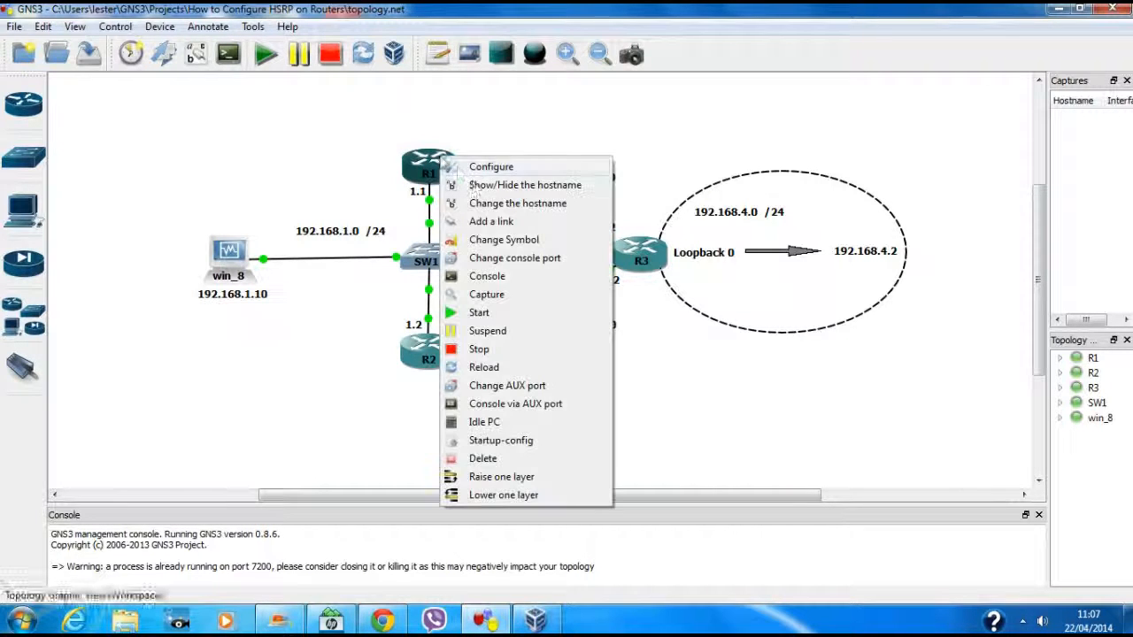
{"action": "left_click", "coordinate": [508, 277]}
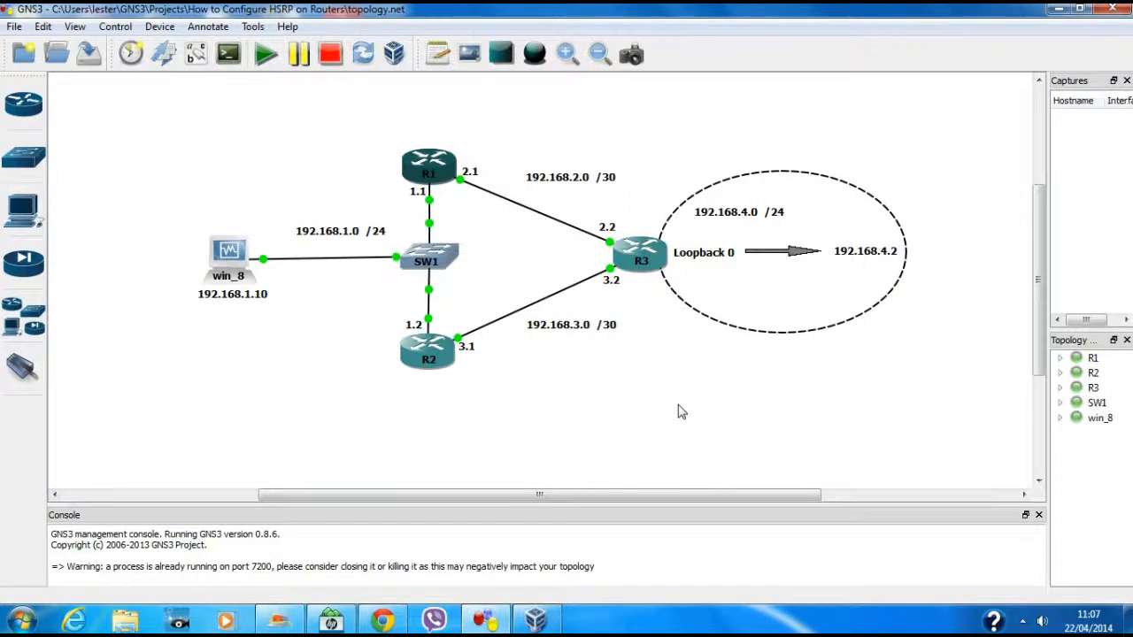
{"action": "key", "text": "Return"}
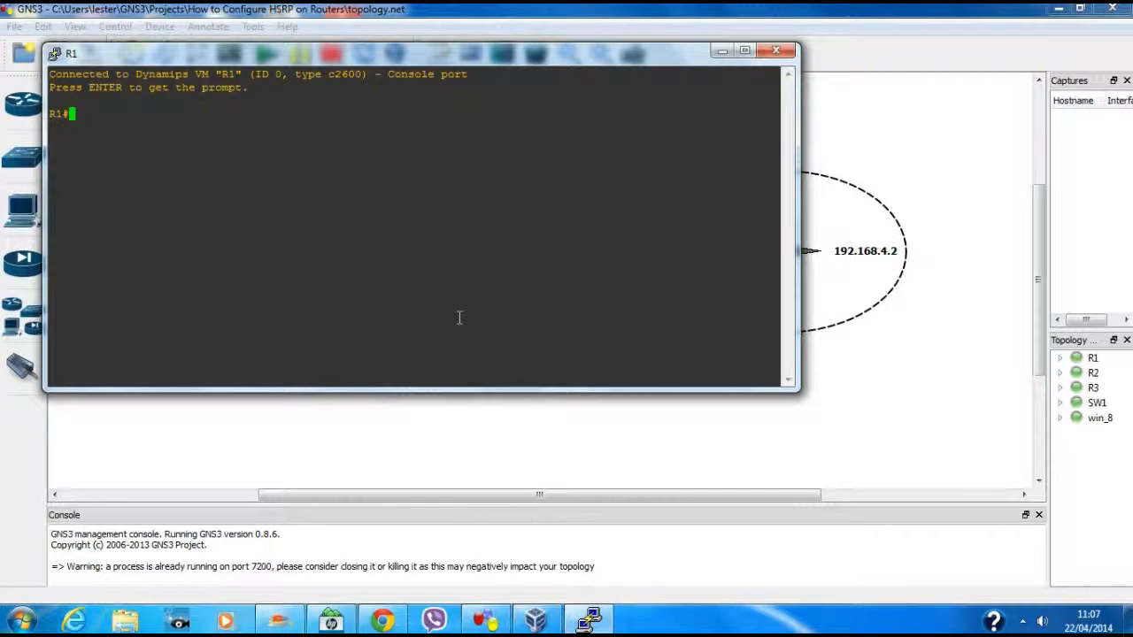
{"action": "left_click_drag", "start_coordinate": [551, 67], "coordinate": [792, 185]}
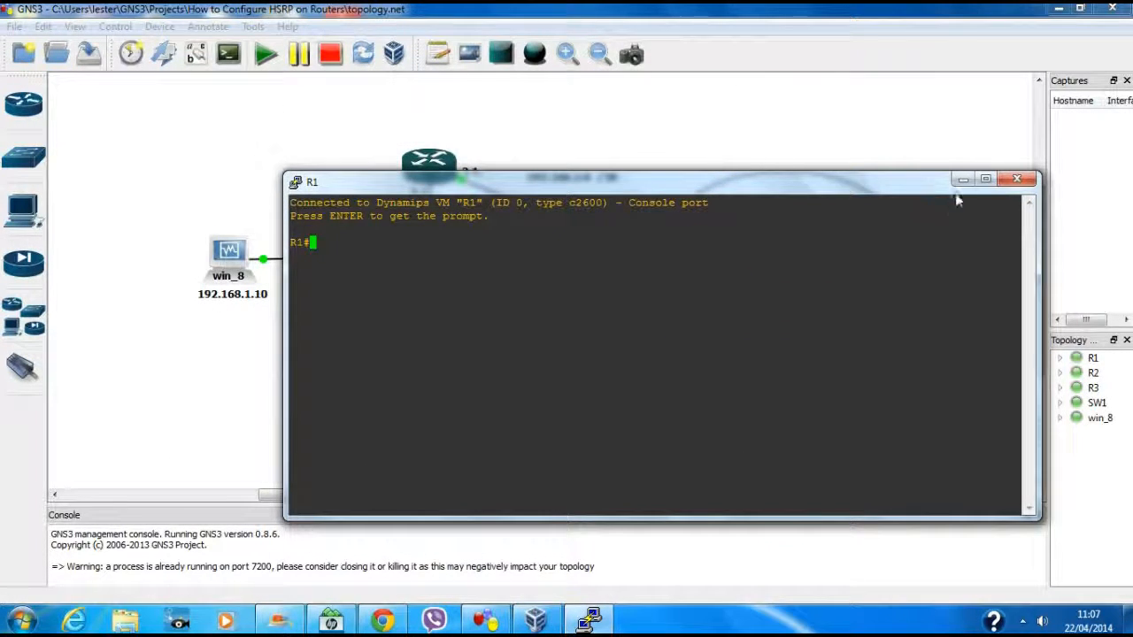
{"action": "left_click", "coordinate": [985, 179]}
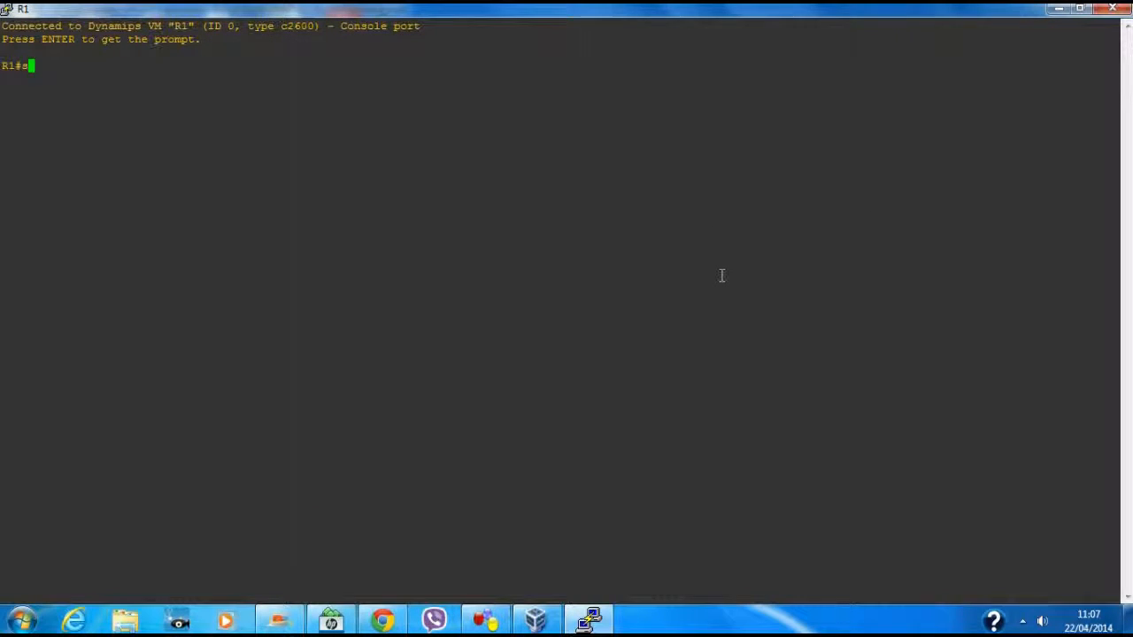
Display R1's running configuration and review its interface addresses and OSPF networks against the topology diagram
{"action": "type", "text": "sh run"}
{"action": "key", "text": "Return"}
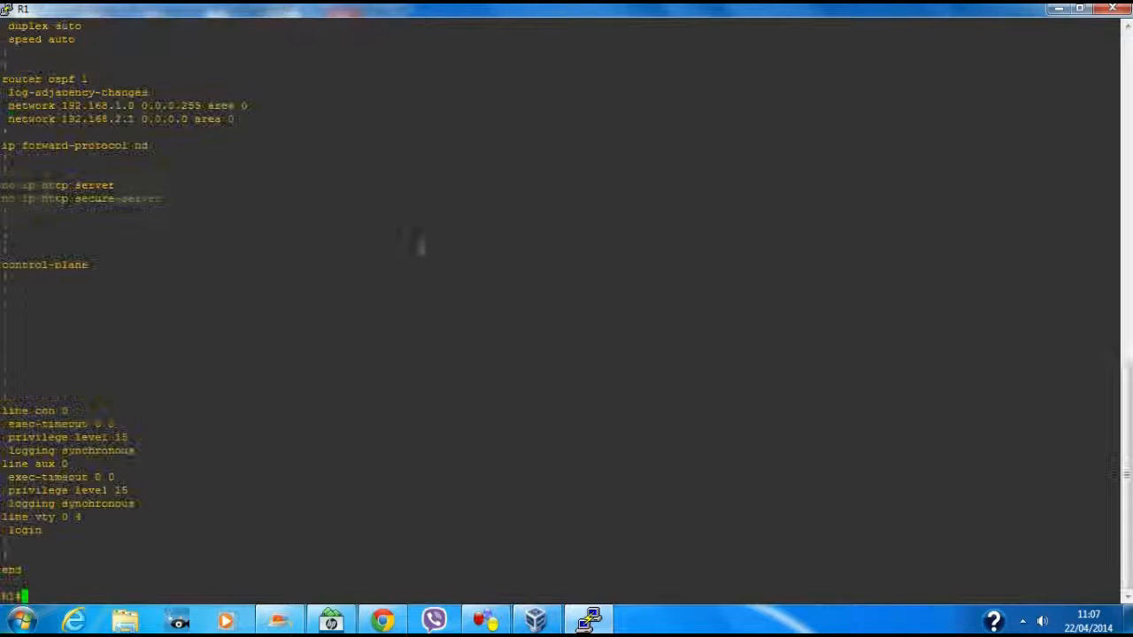
{"action": "scroll", "coordinate": [291, 251], "scroll_direction": "up", "scroll_amount": 20}
{"action": "scroll", "coordinate": [297, 257], "scroll_direction": "down", "scroll_amount": 10}
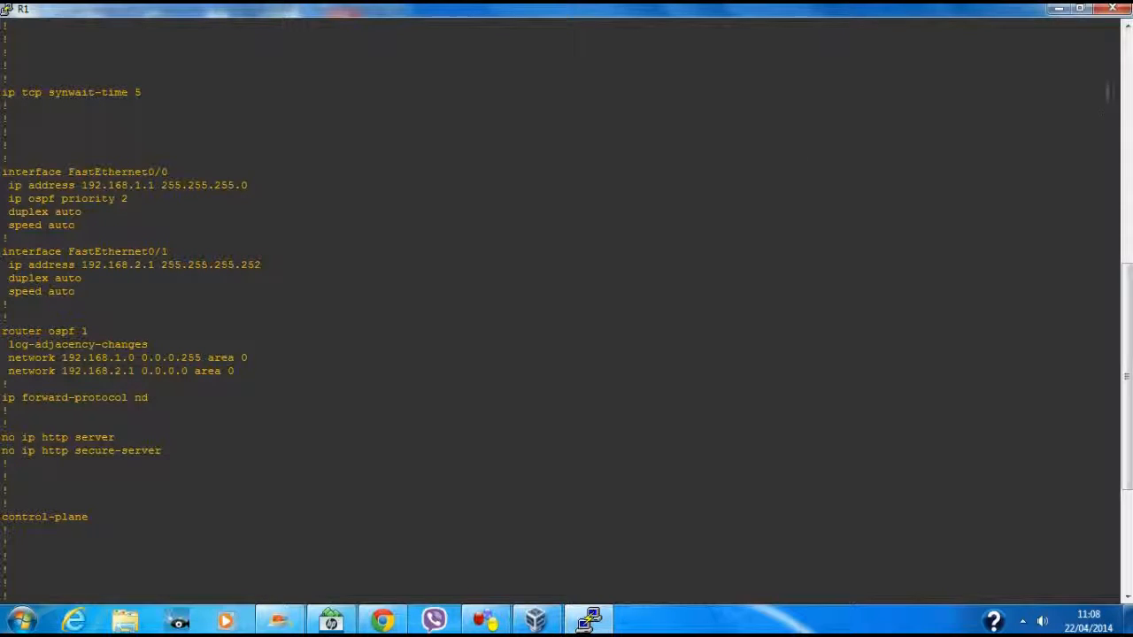
{"action": "left_click", "coordinate": [1080, 8]}
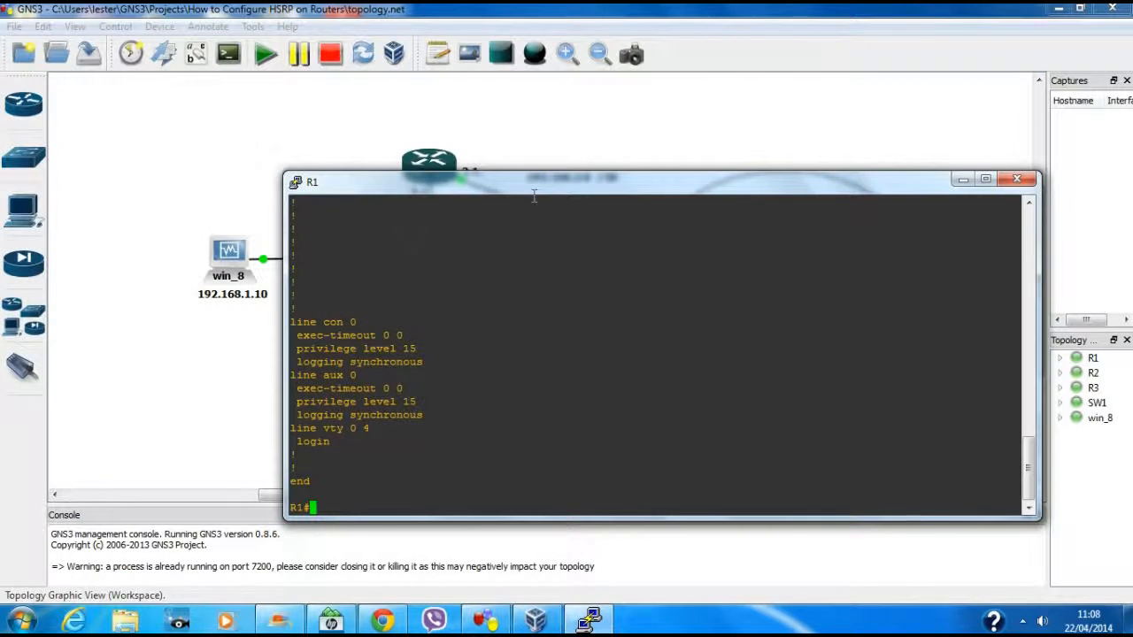
{"action": "left_click_drag", "start_coordinate": [500, 191], "coordinate": [494, 254]}
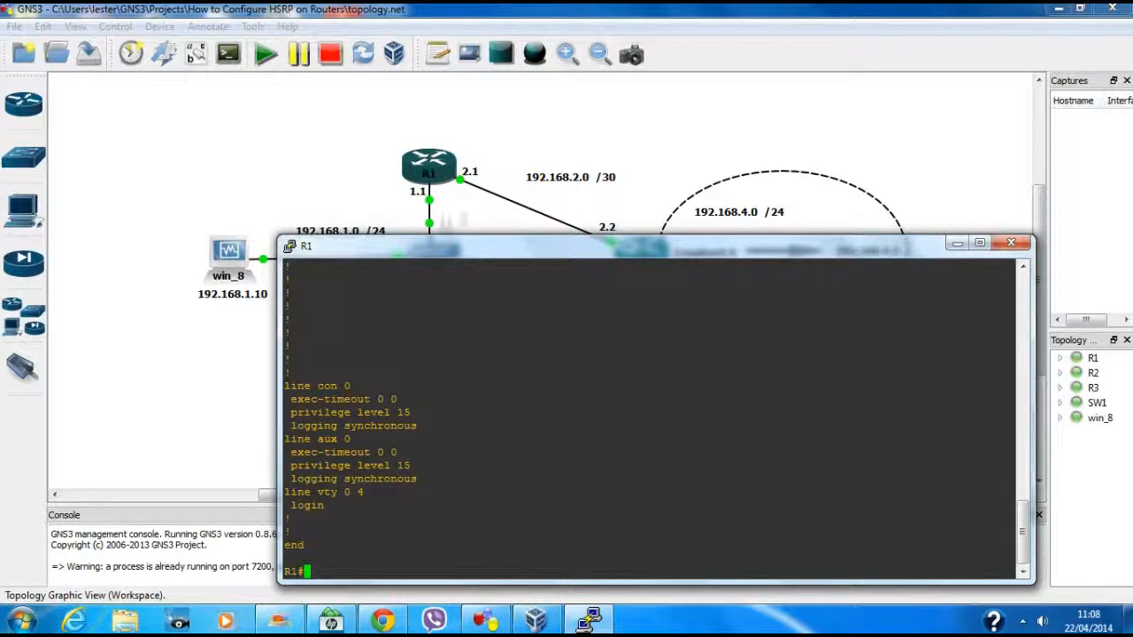
{"action": "left_click_drag", "start_coordinate": [498, 246], "coordinate": [463, 397]}
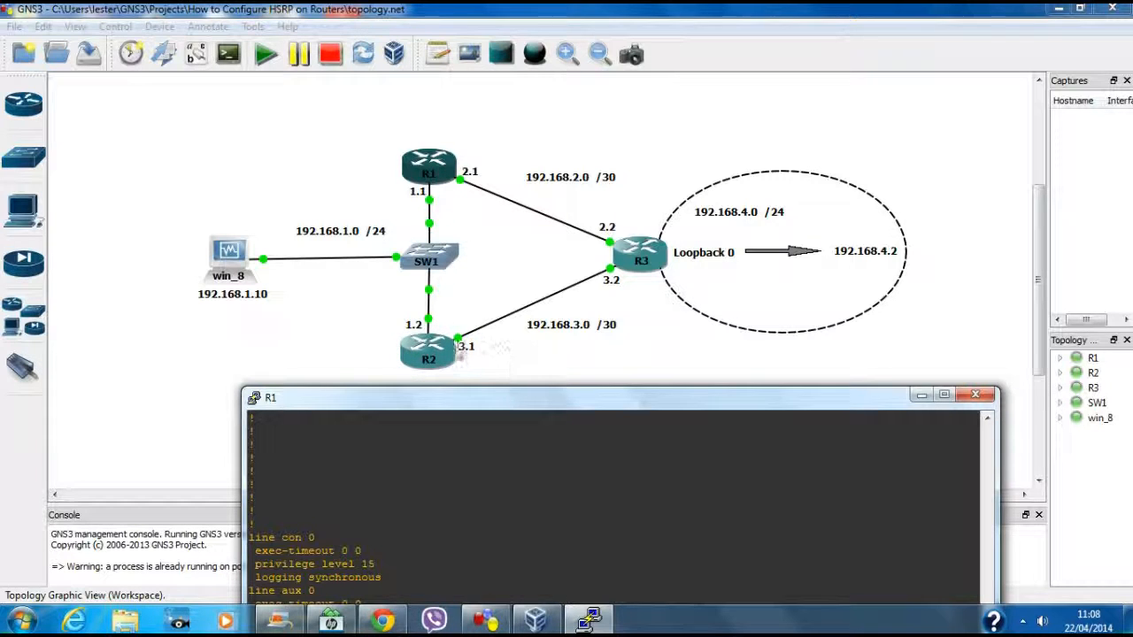
{"action": "left_click_drag", "start_coordinate": [543, 409], "coordinate": [554, 177]}
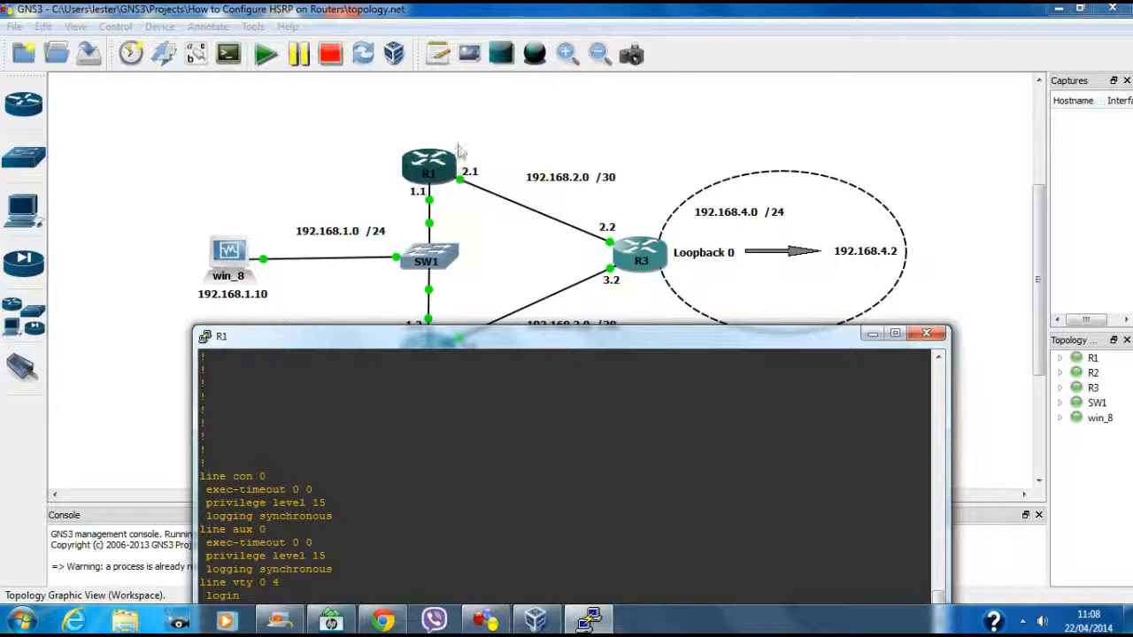
{"action": "left_click_drag", "start_coordinate": [572, 339], "coordinate": [643, 124]}
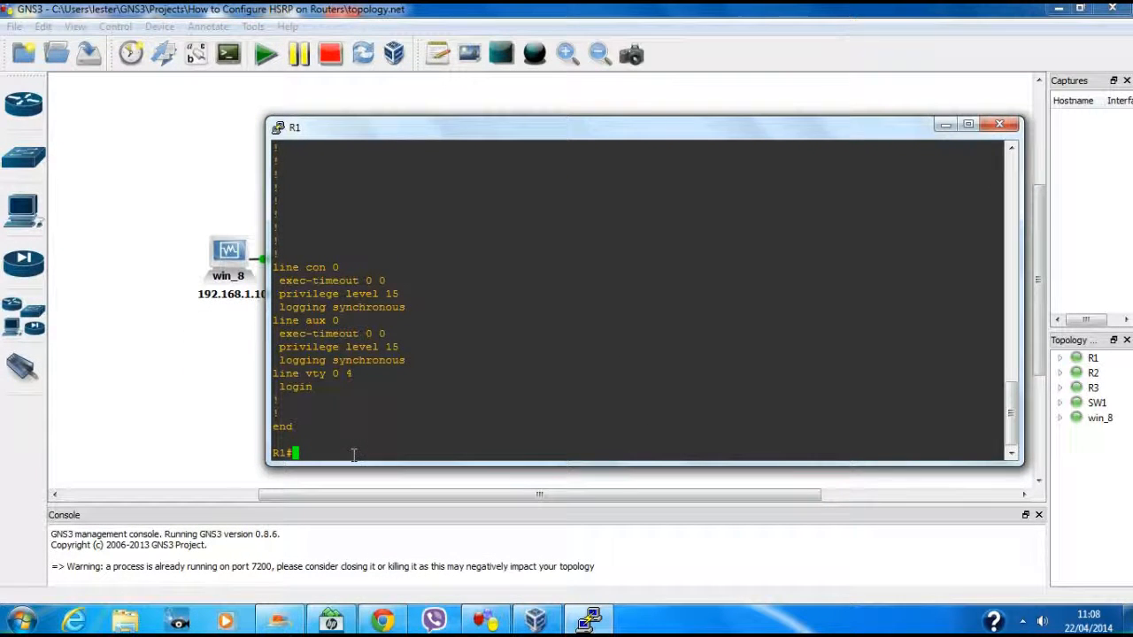
Enter global configuration mode on R1 with conf t
{"action": "type", "text": "conf t"}
{"action": "key", "text": "Return"}
{"action": "key", "text": "Return"}
{"action": "key", "text": "Return"}
{"action": "key", "text": "Return"}
Display R1's IP routing table from configuration mode with do sh ip ro
{"action": "type", "text": "do"}
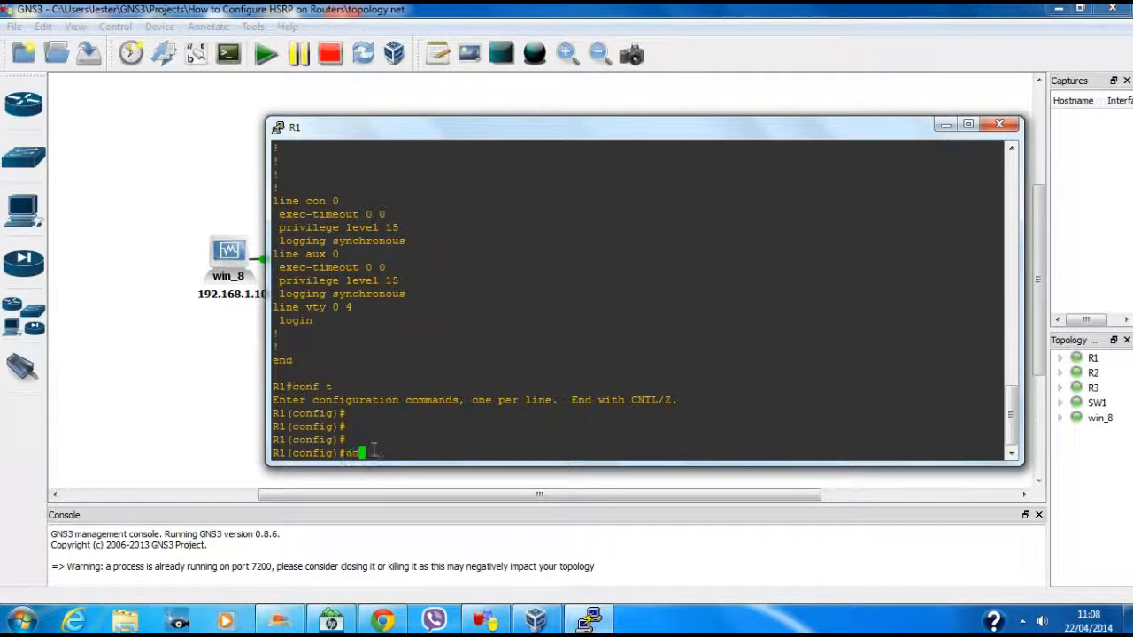
{"action": "type", "text": " sh ip io"}
{"action": "key", "text": "Return"}
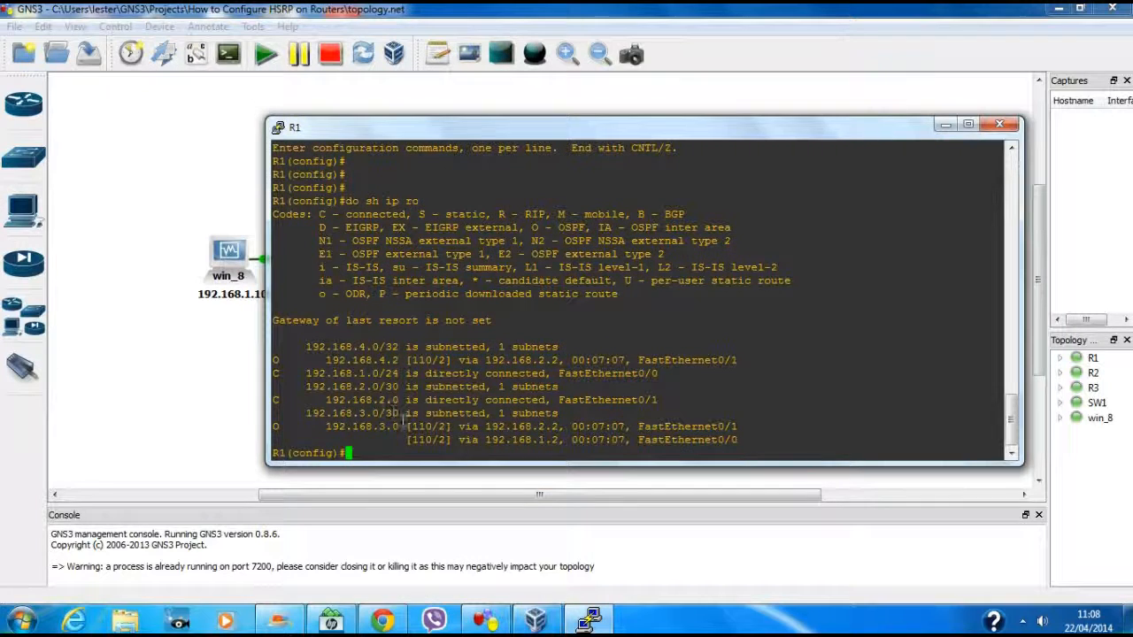
{"action": "key", "text": "Return"}
{"action": "key", "text": "Return"}
{"action": "key", "text": "Return"}
{"action": "key", "text": "Return"}
{"action": "key", "text": "Return"}
{"action": "key", "text": "Return"}
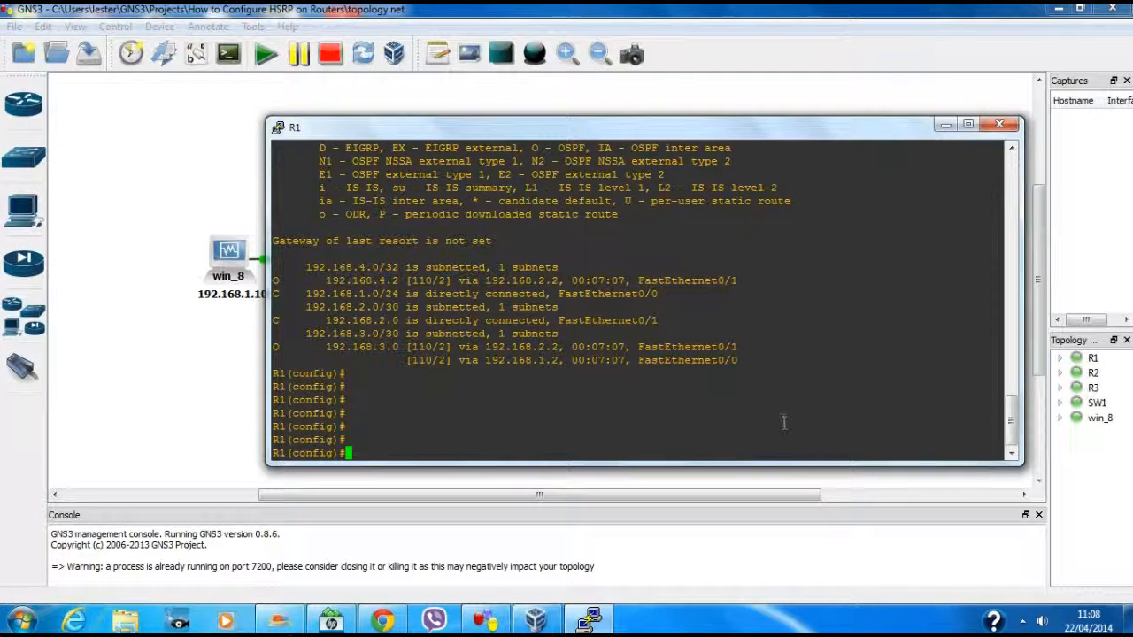
On R1's interface fa0/0, configure HSRP standby group 1 with the virtual IP address 192.168.1.254
{"action": "type", "text": "inte"}
{"action": "type", "text": "fa0/0"}
{"action": "key", "text": "Return"}
{"action": "left_click_drag", "start_coordinate": [801, 128], "coordinate": [839, 257]}
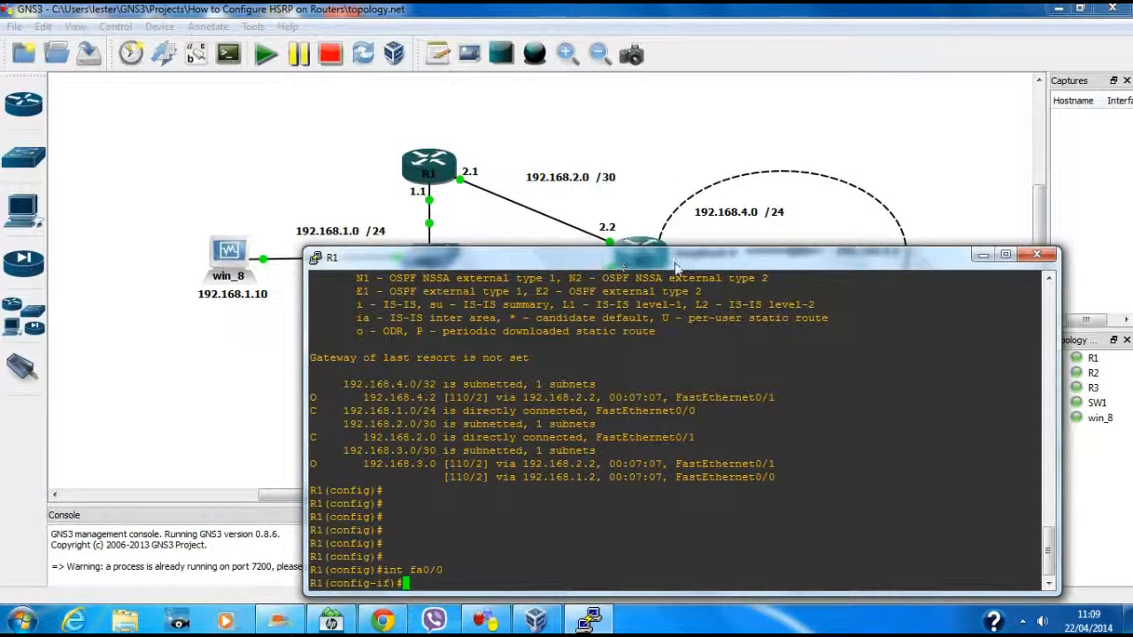
{"action": "left_click_drag", "start_coordinate": [673, 264], "coordinate": [680, 152]}
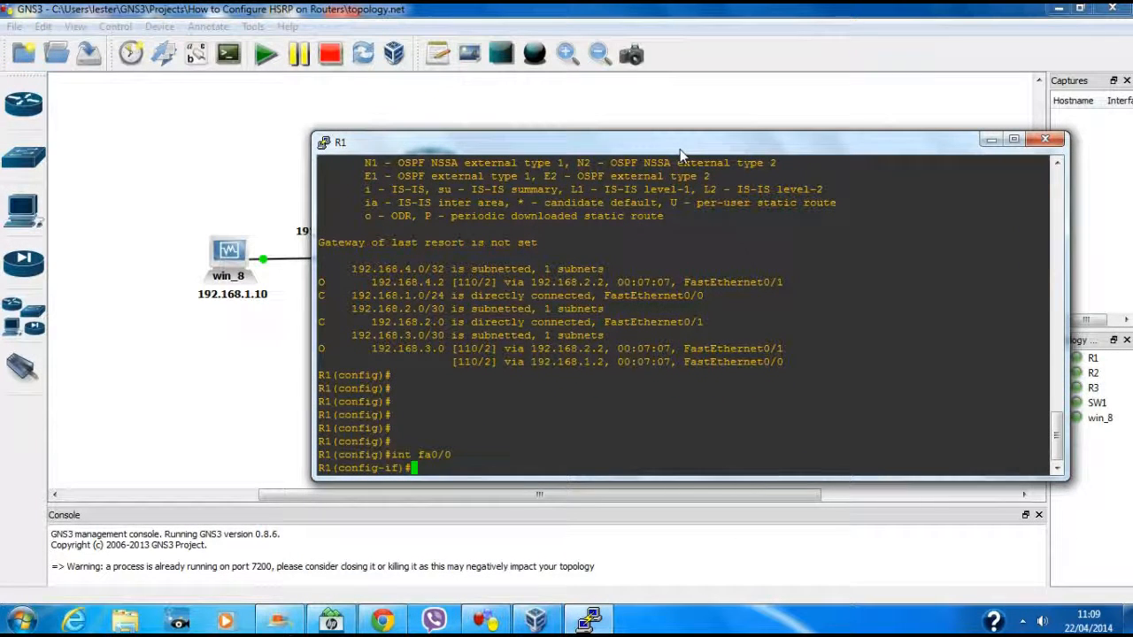
{"action": "type", "text": "stan"}
{"action": "key", "text": "Tab"}
{"action": "type", "text": "1 ip "}
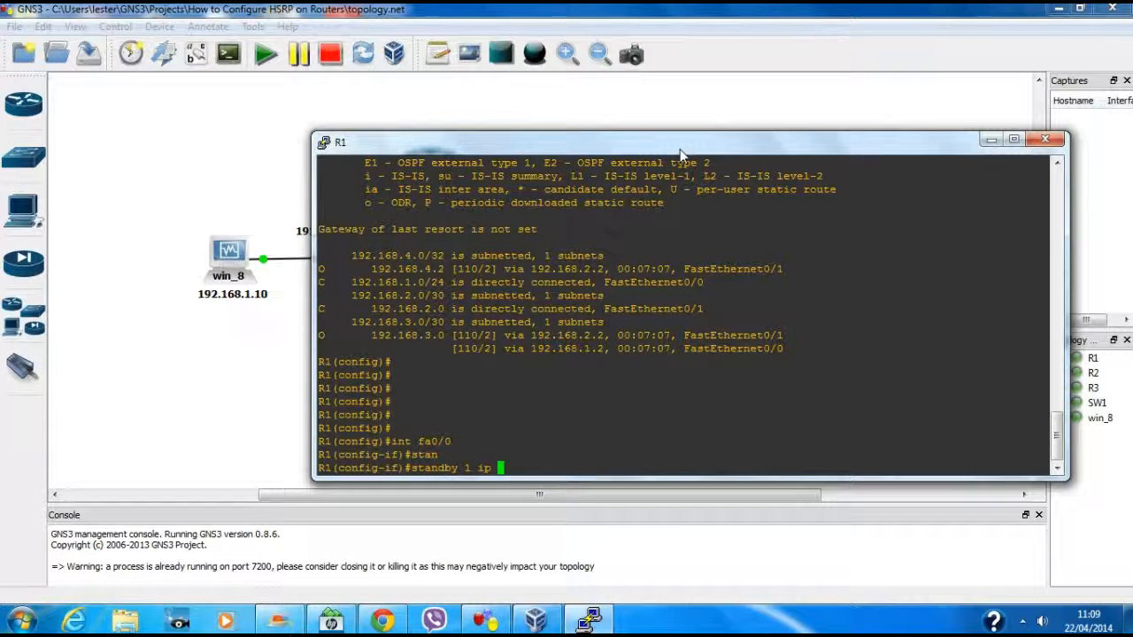
{"action": "type", "text": "192.168.1.254"}
{"action": "key", "text": "Return"}
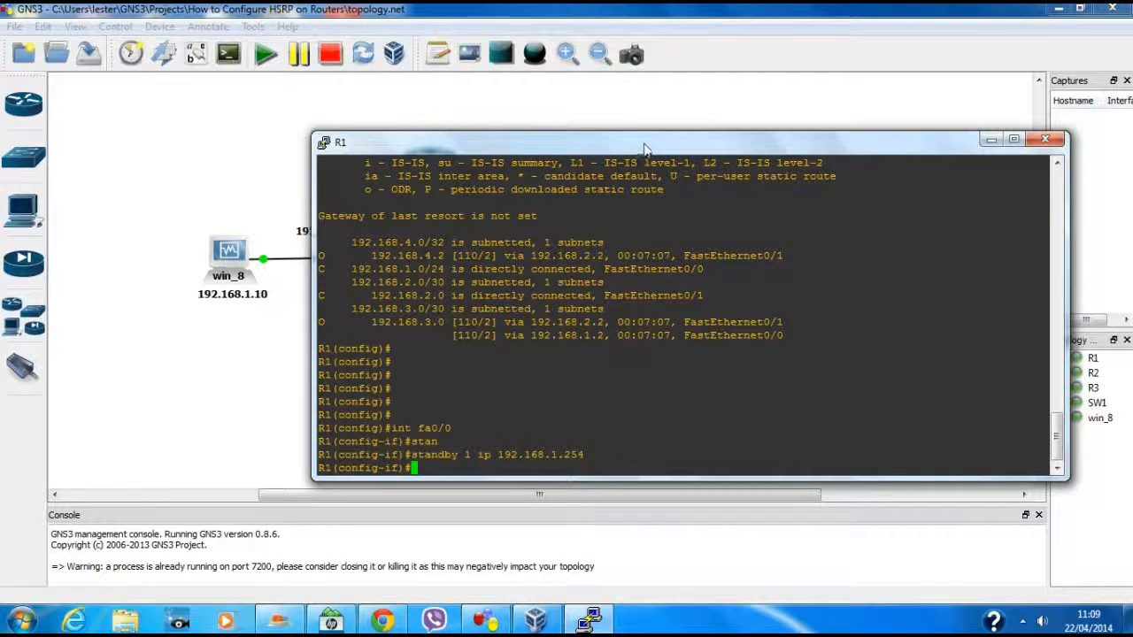
Display the HSRP standby details on R1 from interface configuration mode
{"action": "left_click_drag", "start_coordinate": [644, 144], "coordinate": [659, 226]}
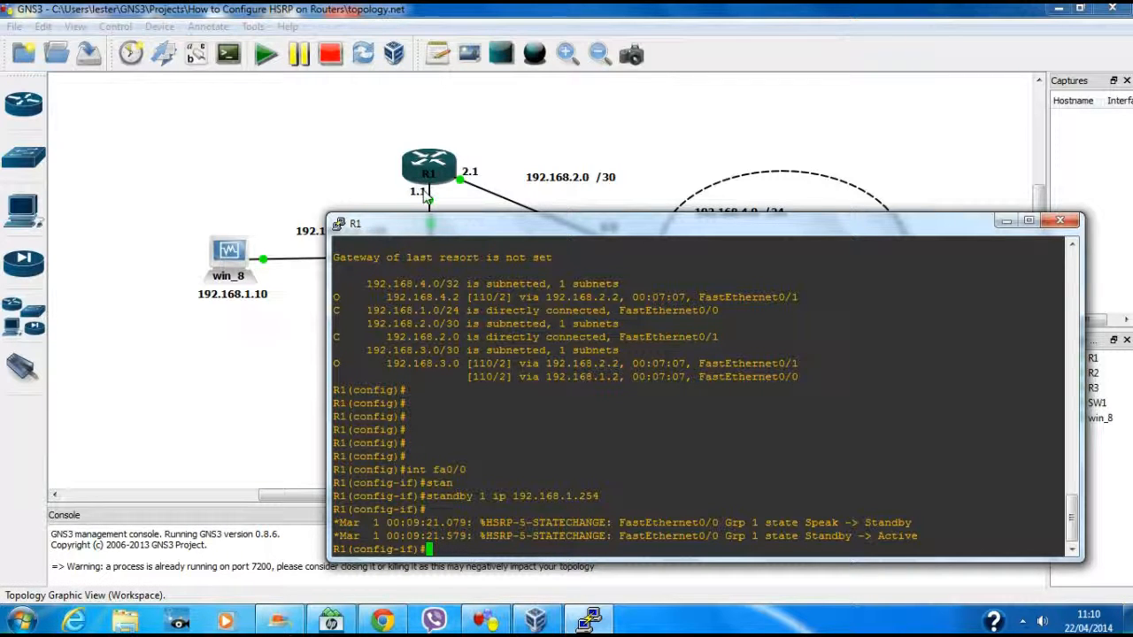
{"action": "key", "text": "Return"}
{"action": "key", "text": "Return"}
{"action": "key", "text": "Return"}
{"action": "key", "text": "Return"}
{"action": "type", "text": "do sh"}
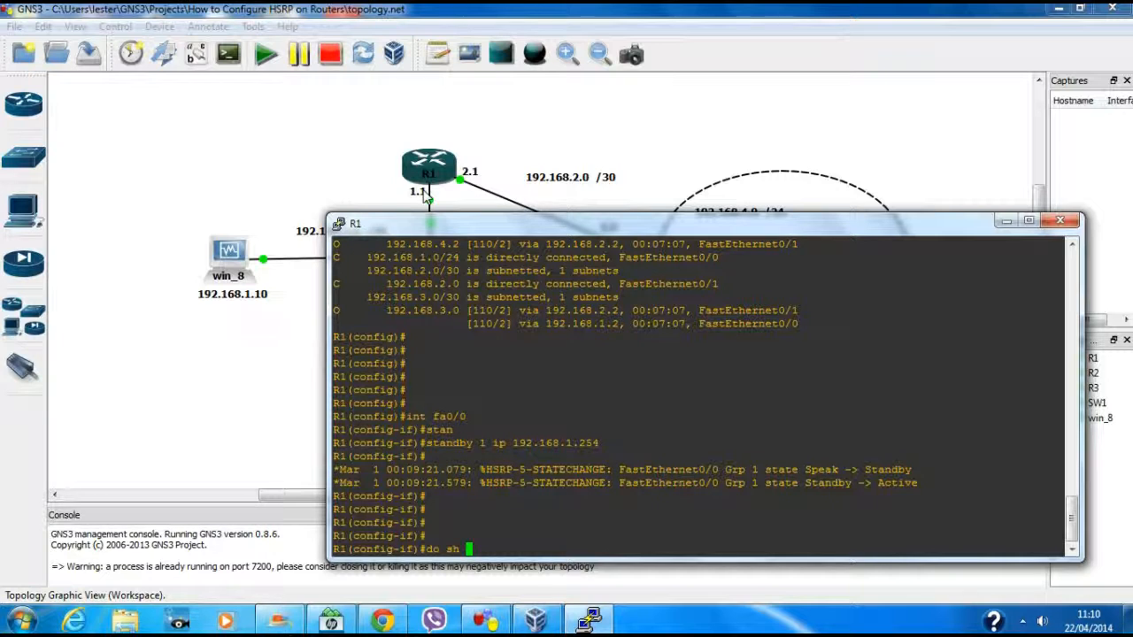
{"action": "type", "text": " stanf"}
{"action": "type", "text": "b"}
{"action": "key", "text": "Return"}
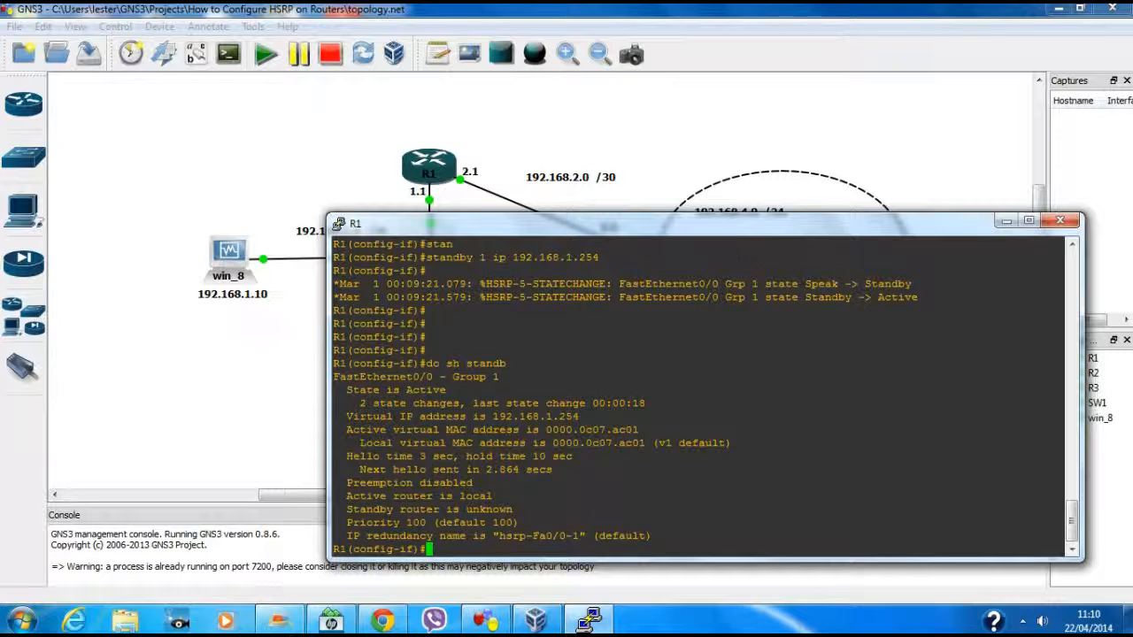
Reposition R1's console to compare the HSRP group 1 details with the routers in the topology
{"action": "left_click_drag", "start_coordinate": [714, 227], "coordinate": [706, 158]}
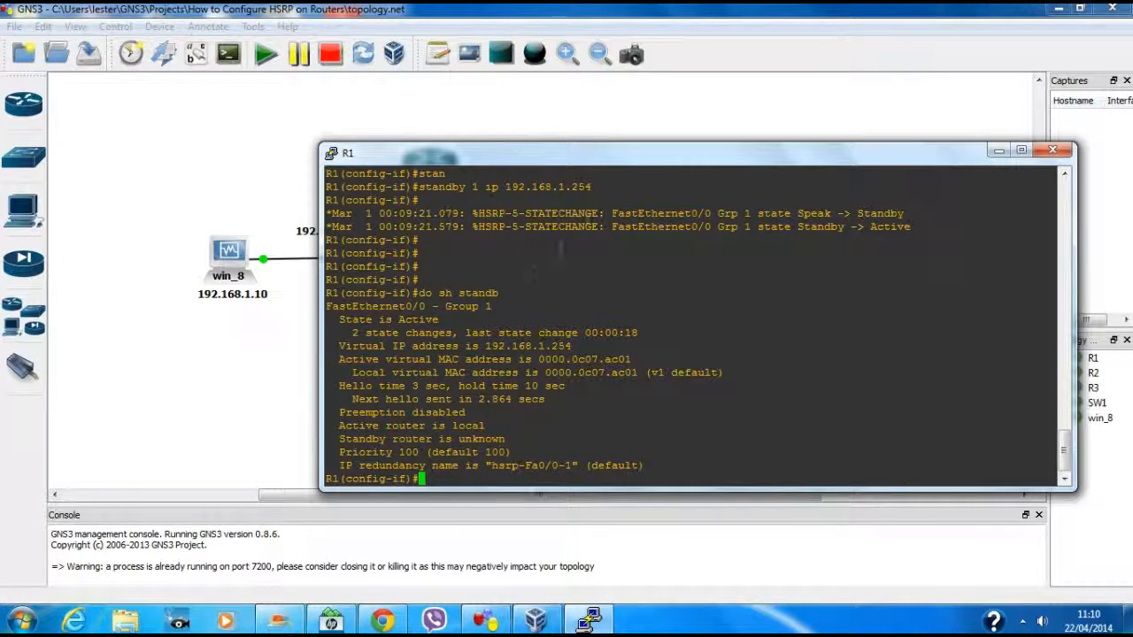
{"action": "left_click_drag", "start_coordinate": [627, 168], "coordinate": [793, 178]}
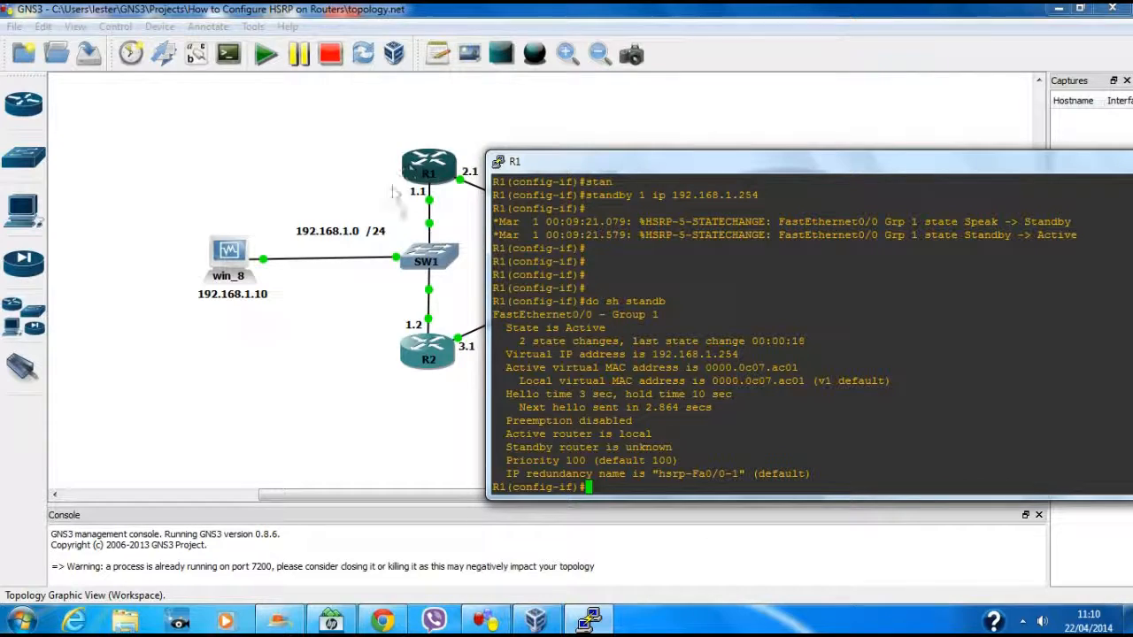
{"action": "left_click_drag", "start_coordinate": [752, 175], "coordinate": [546, 175]}
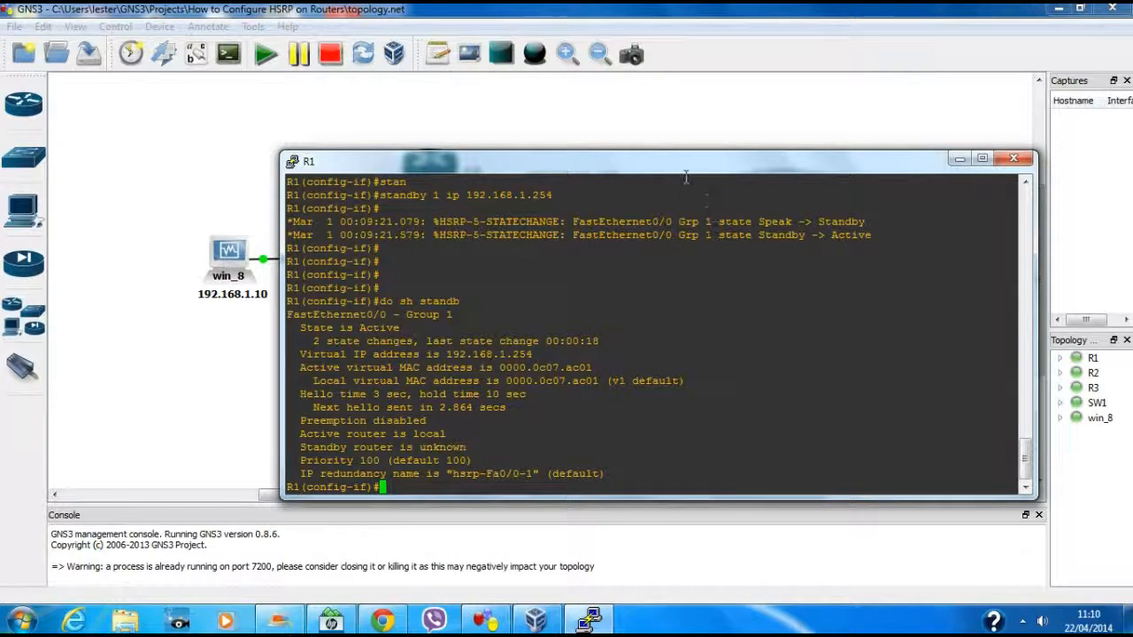
{"action": "left_click_drag", "start_coordinate": [687, 164], "coordinate": [874, 138]}
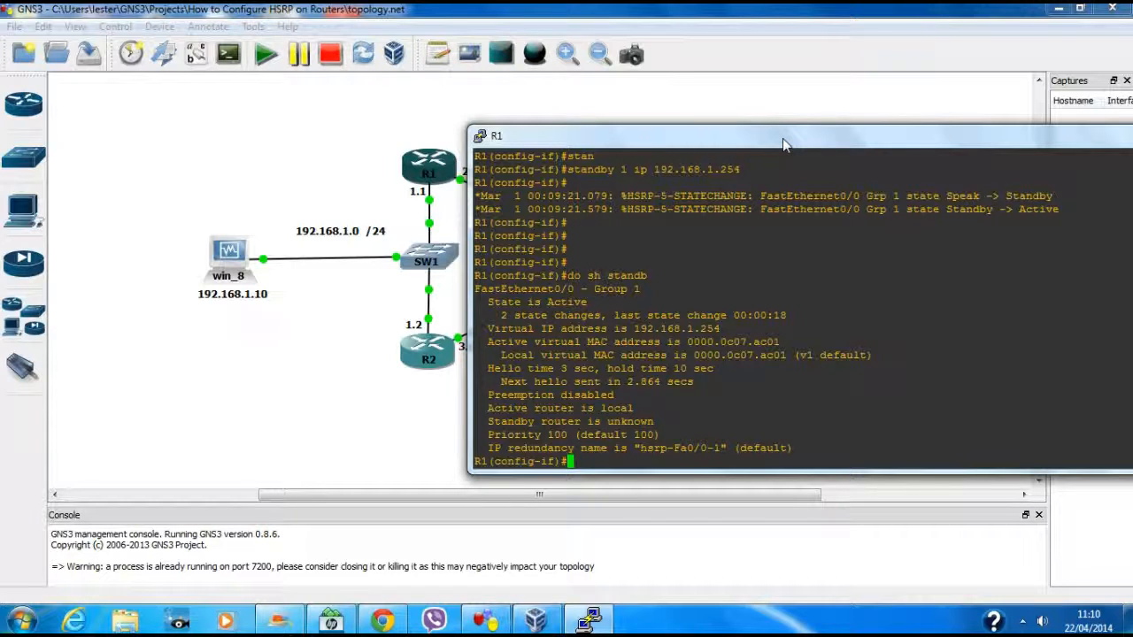
{"action": "left_click_drag", "start_coordinate": [782, 138], "coordinate": [646, 118]}
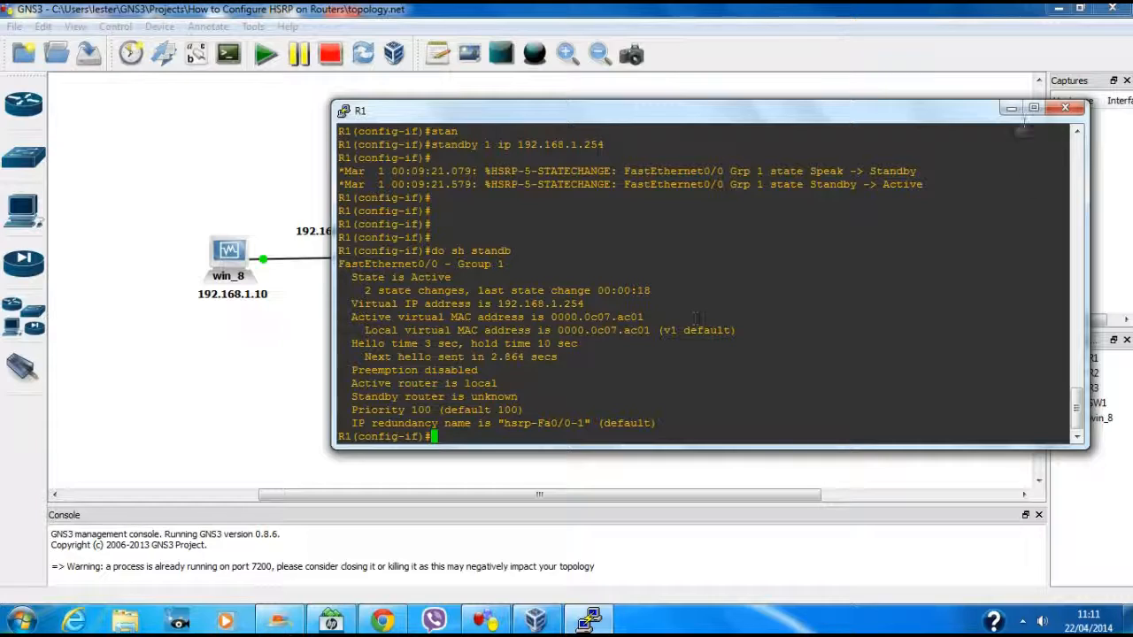
Minimize R1's console and open a console session to router R2 from the topology
{"action": "left_click_drag", "start_coordinate": [900, 118], "coordinate": [704, 143]}
{"action": "left_click", "coordinate": [816, 133]}
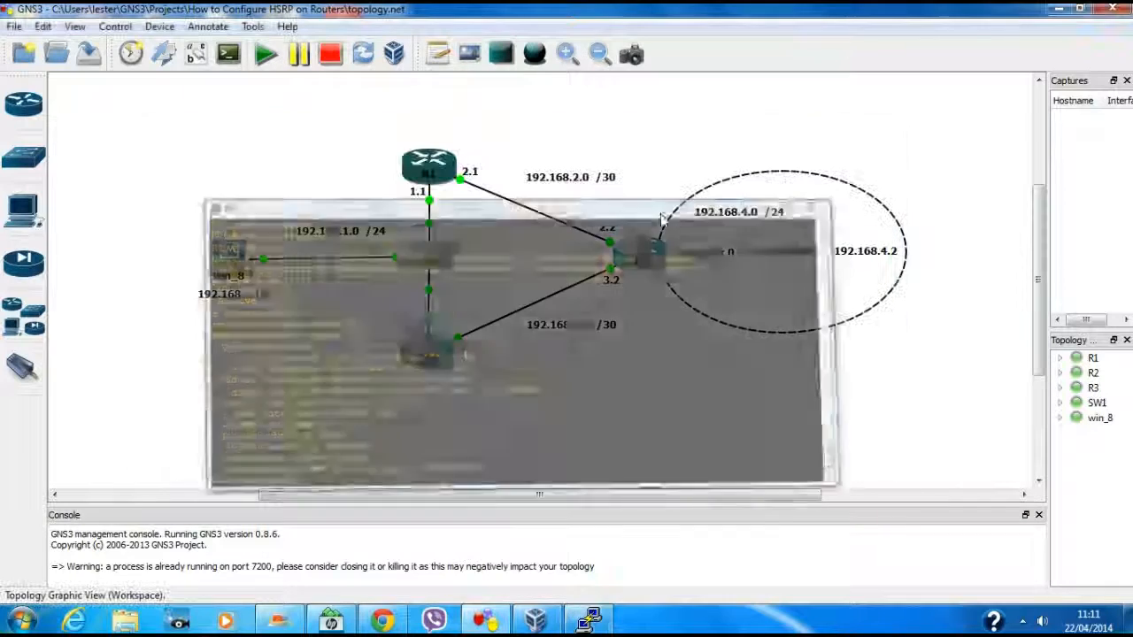
{"action": "right_click", "coordinate": [429, 353]}
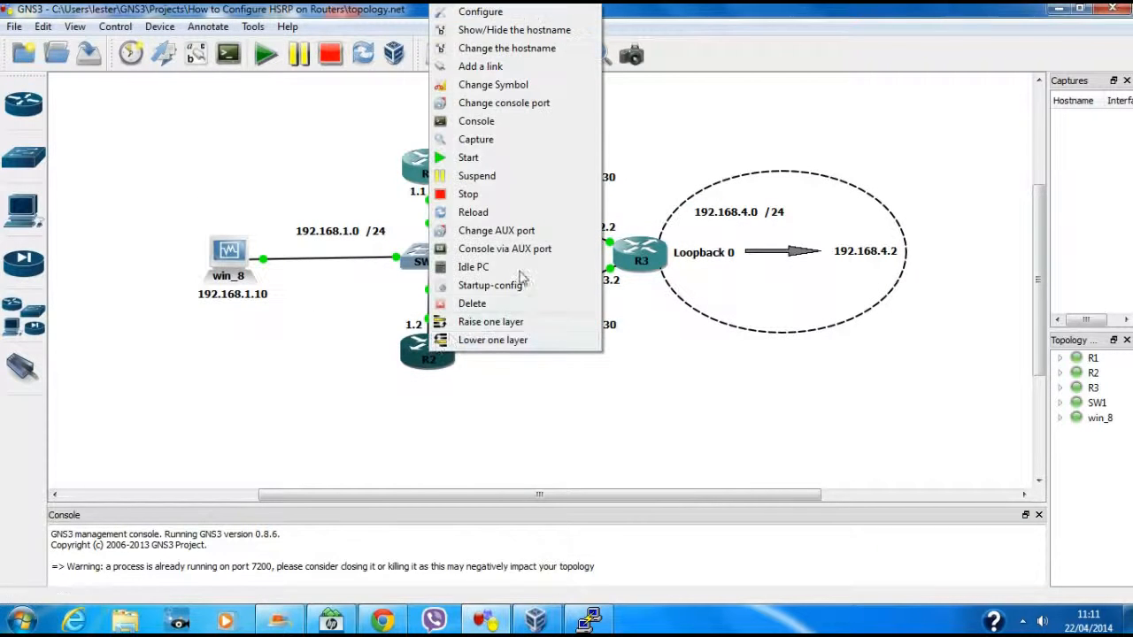
{"action": "left_click", "coordinate": [495, 121]}
{"action": "key", "text": "Return"}
{"action": "key", "text": "Return"}
{"action": "key", "text": "Return"}
{"action": "key", "text": "Return"}
Display the full details of interface fa0/1 on R2 with sh int fa0/1
{"action": "type", "text": "sh"}
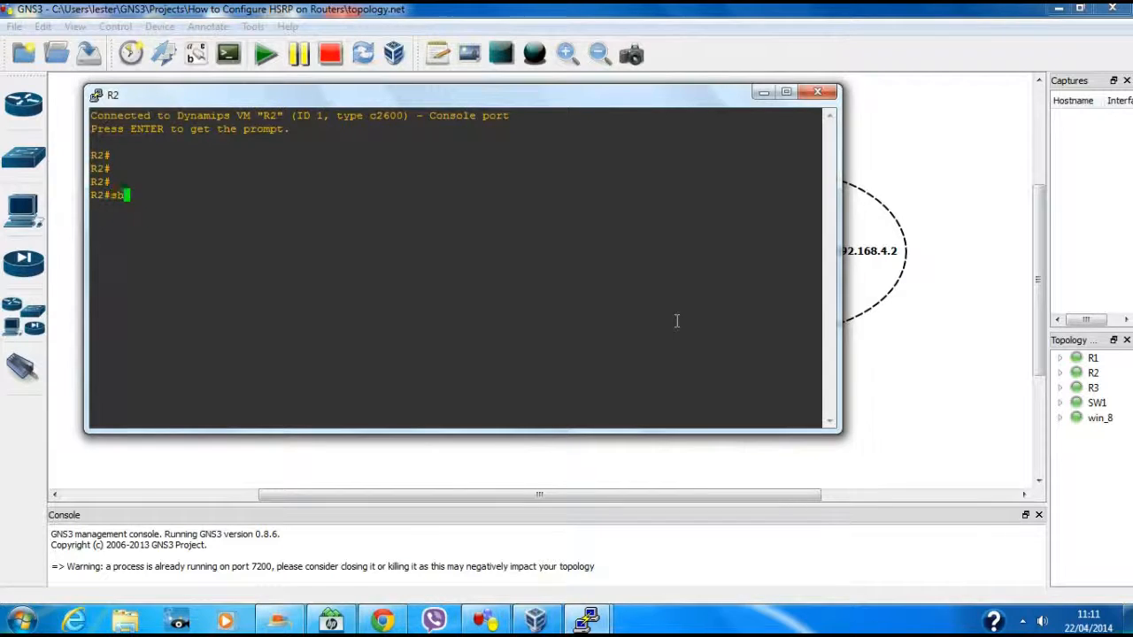
{"action": "type", "text": " int fa0/1"}
{"action": "key", "text": "Return"}
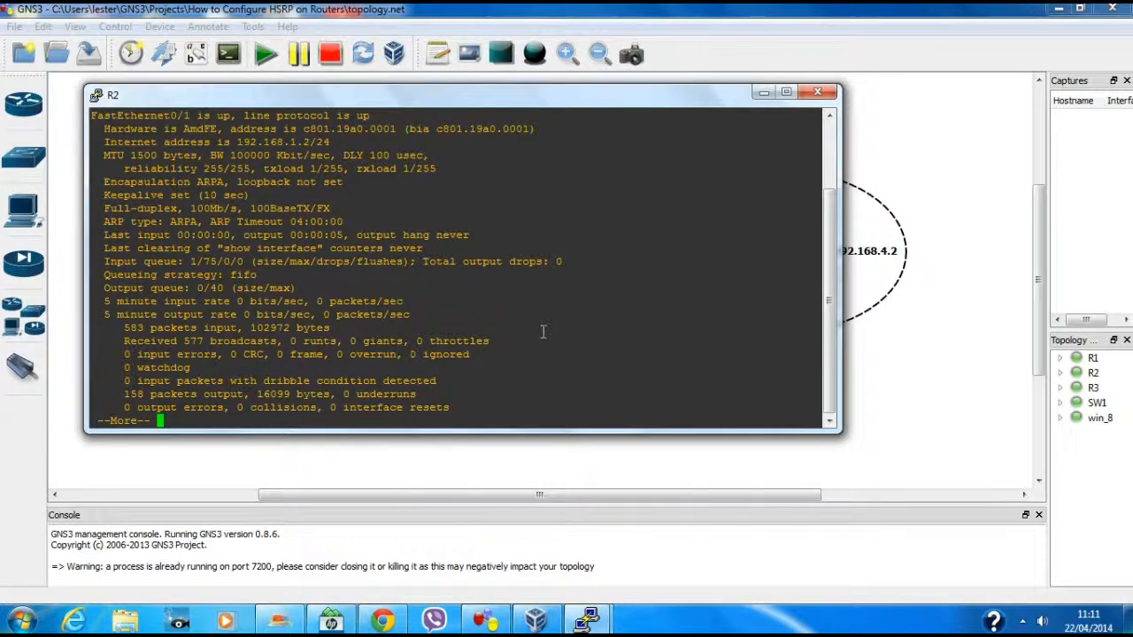
{"action": "key", "text": "space"}
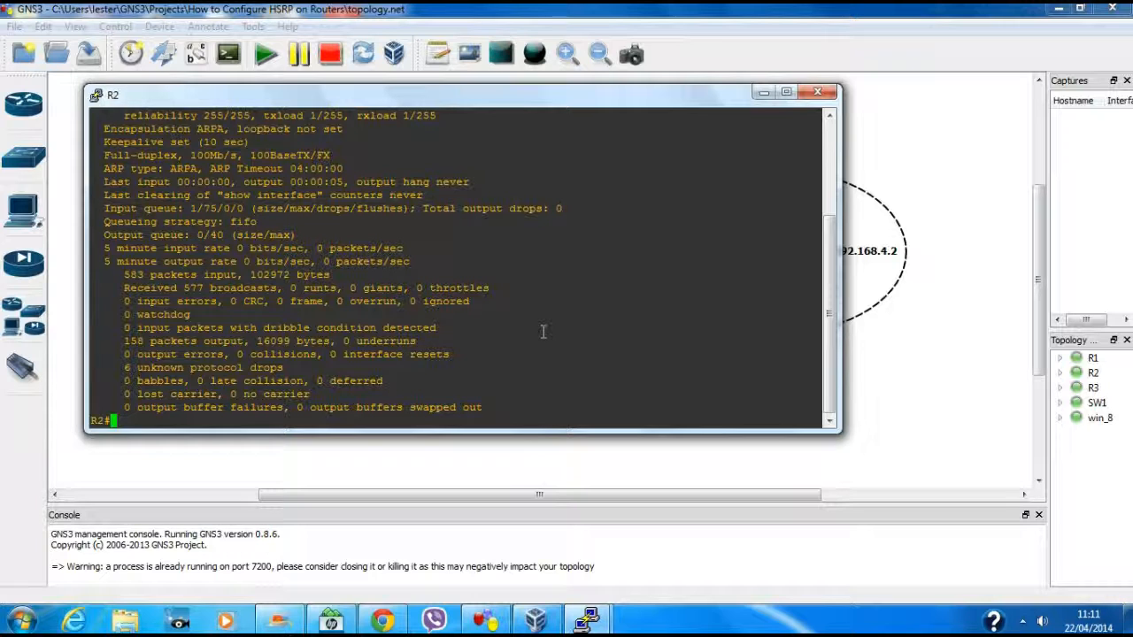
Display the details of interface fa0/0 on R2 with sh int fa0/0
{"action": "type", "text": "sh int fa0/1"}
{"action": "key", "text": "BackSpace"}
{"action": "type", "text": "0"}
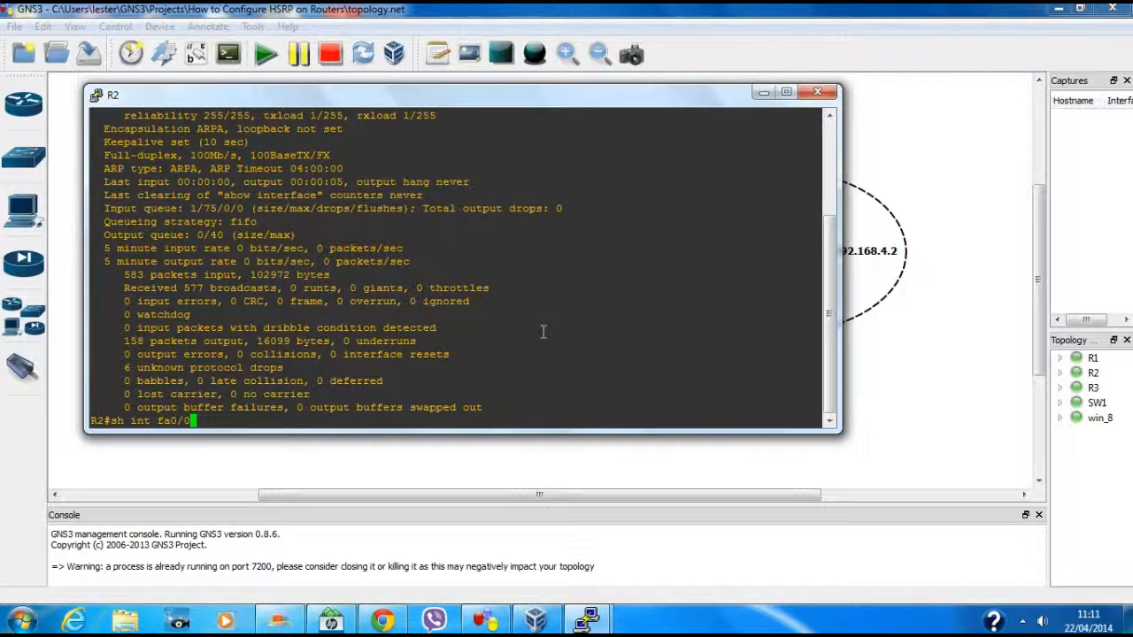
{"action": "key", "text": "Return"}
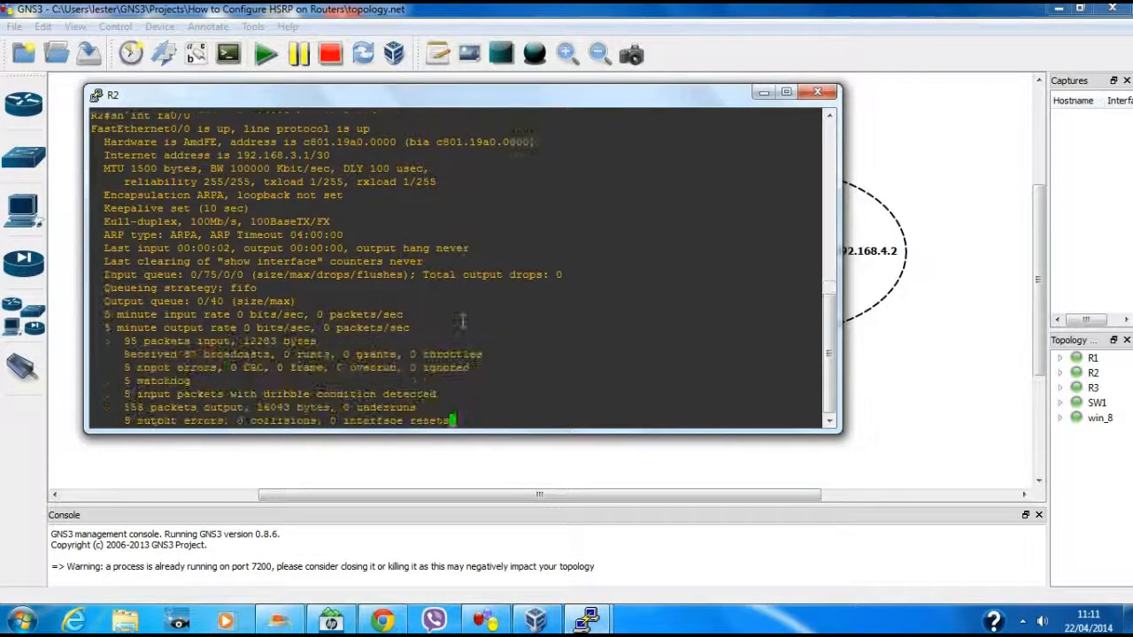
Examine the hardware addresses of R2's fa0/1 and fa0/0 in the interface output, highlighting the fa0/1 address
{"action": "scroll", "coordinate": [618, 369], "scroll_direction": "up", "scroll_amount": 15}
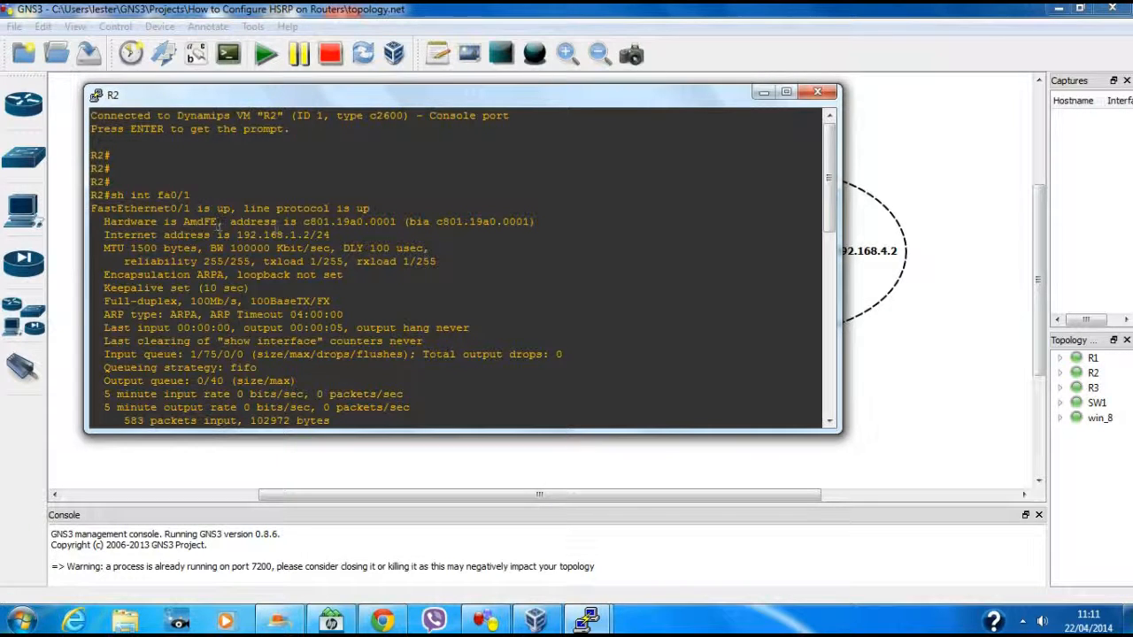
{"action": "left_click_drag", "start_coordinate": [300, 222], "coordinate": [403, 223]}
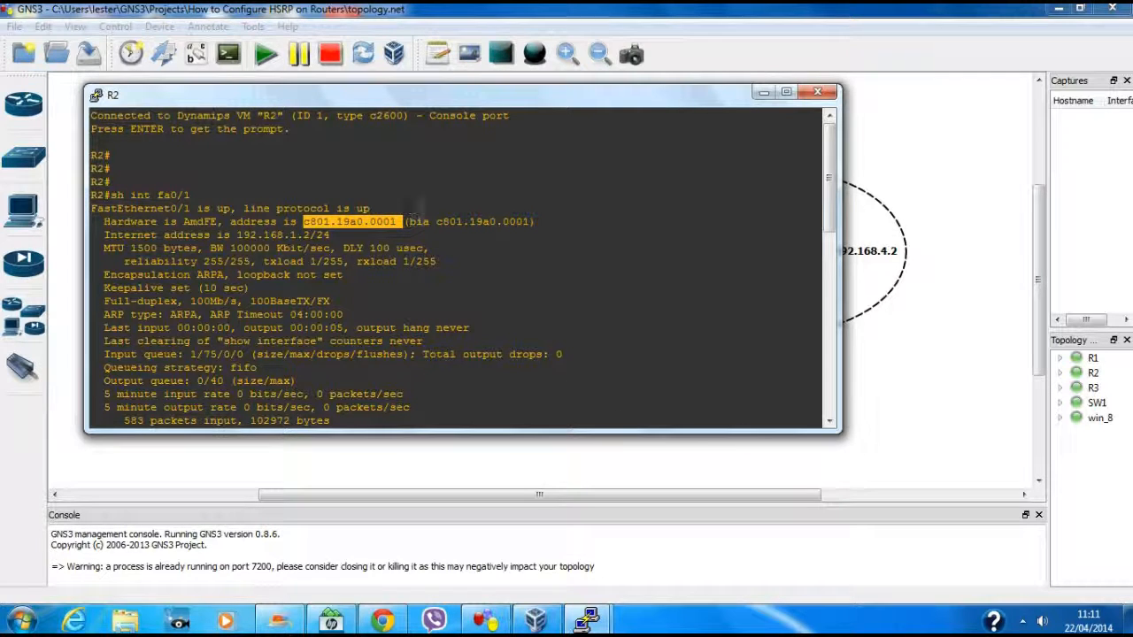
{"action": "left_click_drag", "start_coordinate": [529, 97], "coordinate": [650, 353]}
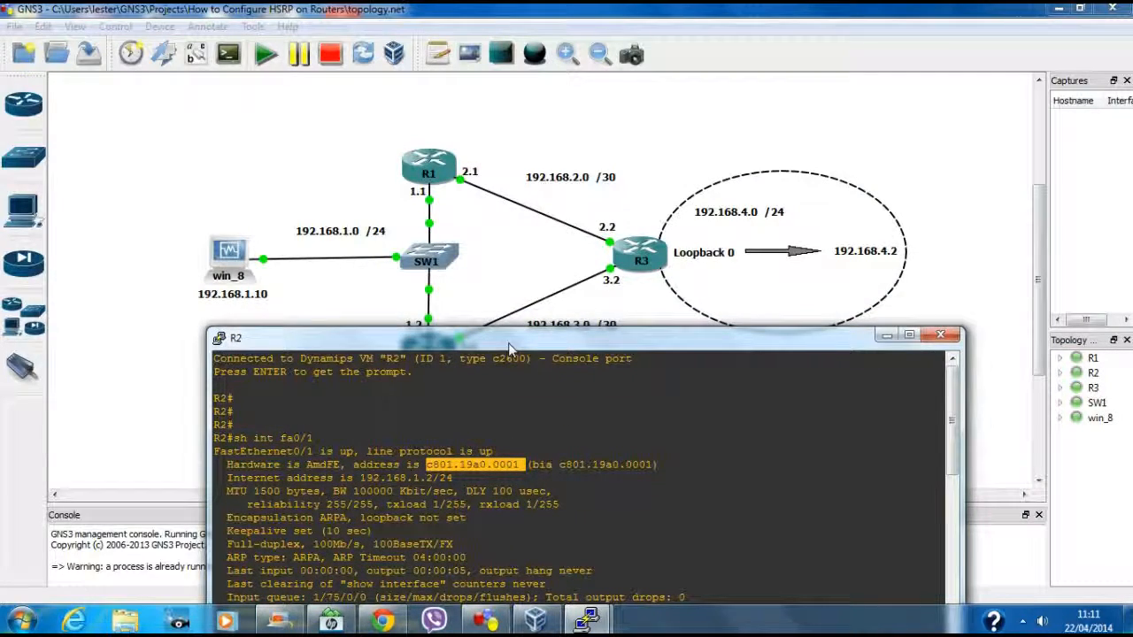
{"action": "left_click_drag", "start_coordinate": [510, 351], "coordinate": [521, 214]}
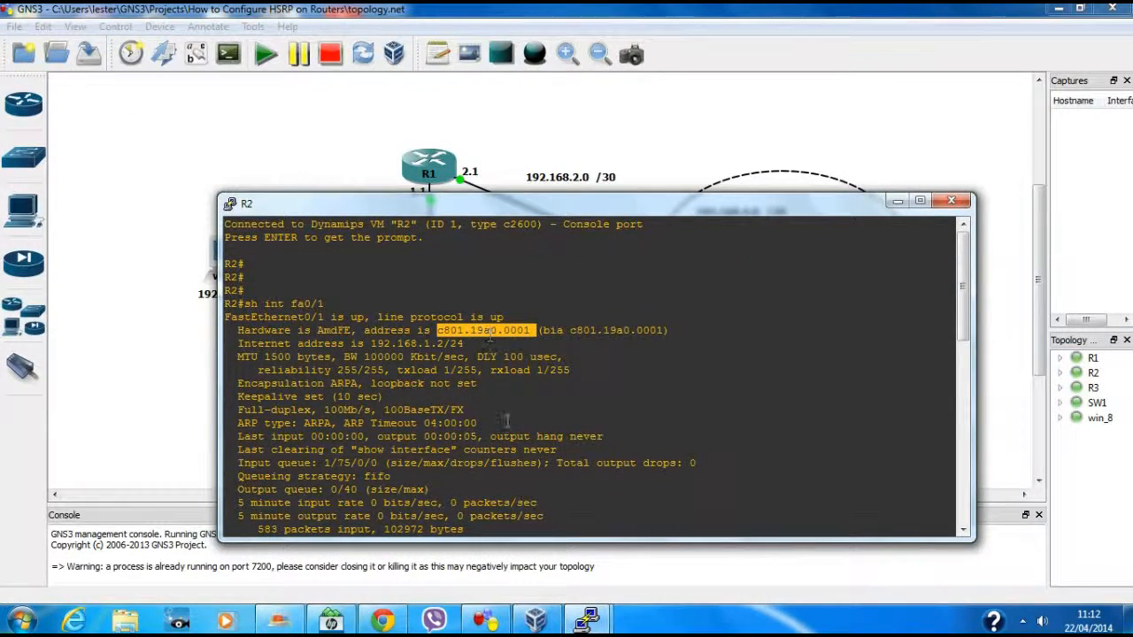
{"action": "scroll", "coordinate": [509, 421], "scroll_direction": "down", "scroll_amount": 4}
{"action": "scroll", "coordinate": [508, 421], "scroll_direction": "up", "scroll_amount": 1}
{"action": "scroll", "coordinate": [478, 358], "scroll_direction": "down", "scroll_amount": 5}
{"action": "scroll", "coordinate": [472, 357], "scroll_direction": "up", "scroll_amount": 4}
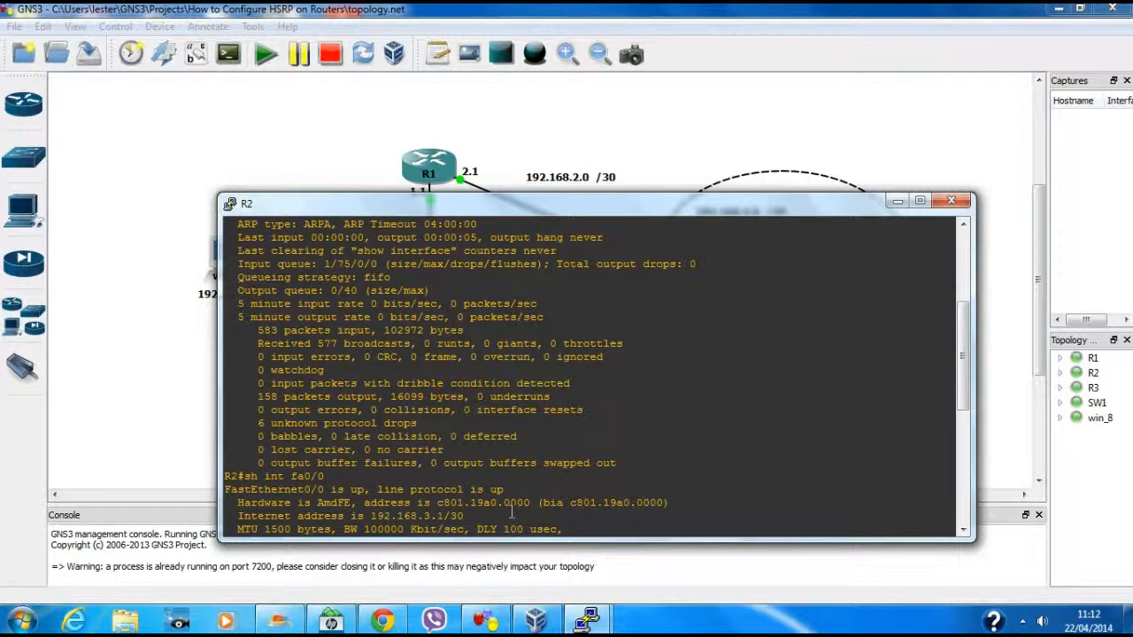
{"action": "left_click_drag", "start_coordinate": [617, 208], "coordinate": [626, 184]}
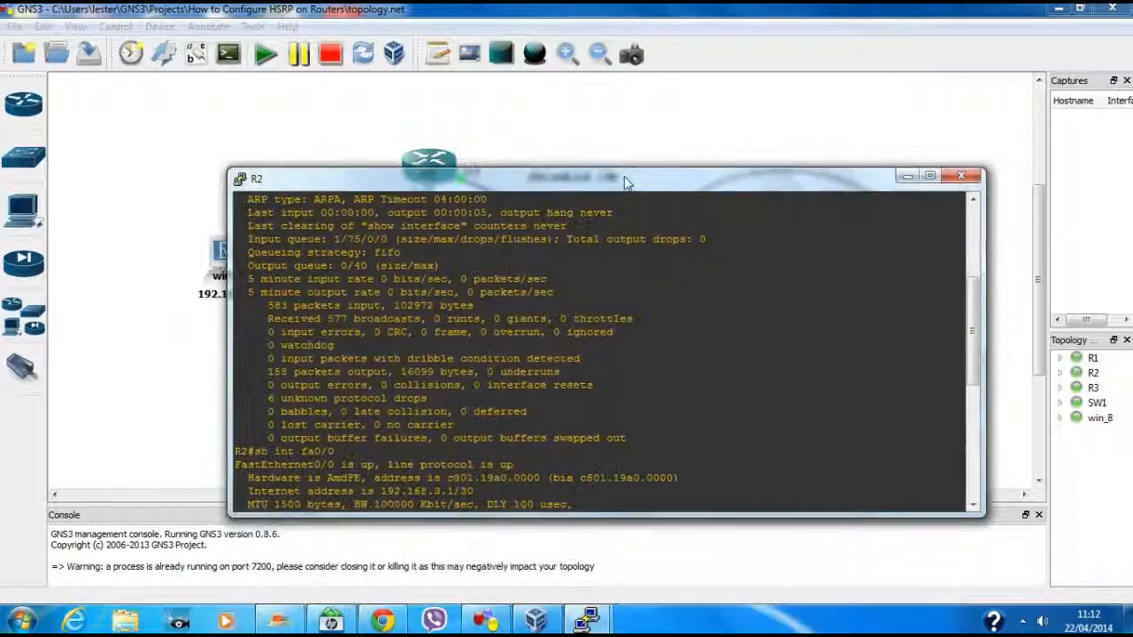
Bring R1's console forward and review the virtual MAC address in its HSRP group 1 details
{"action": "mouse_move", "coordinate": [588, 618]}
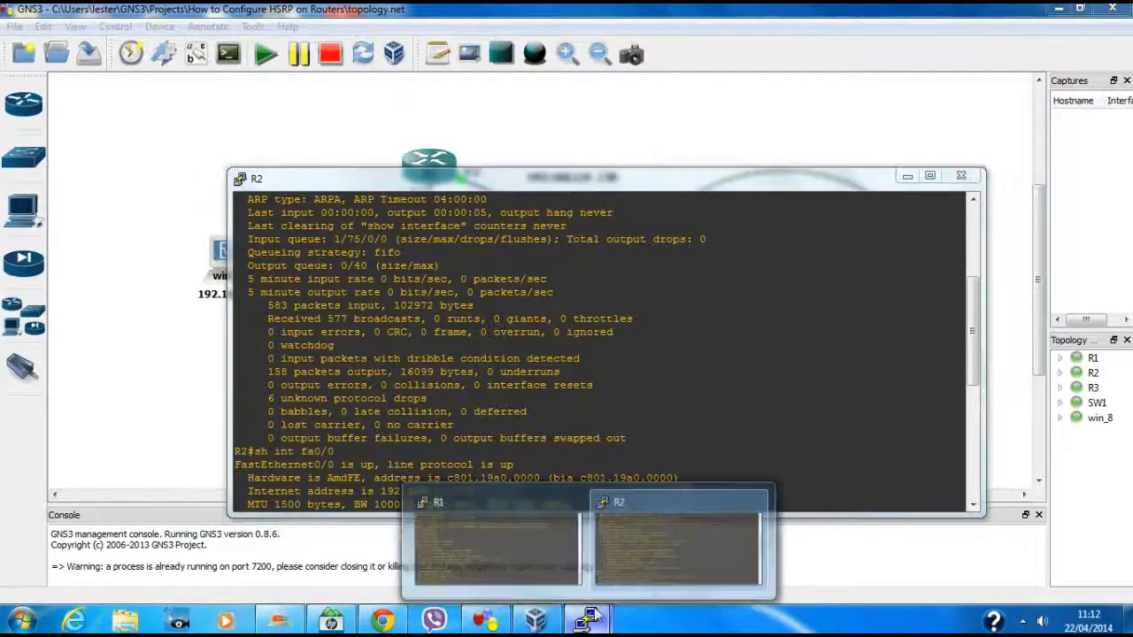
{"action": "left_click", "coordinate": [527, 504]}
{"action": "left_click_drag", "start_coordinate": [452, 146], "coordinate": [378, 72]}
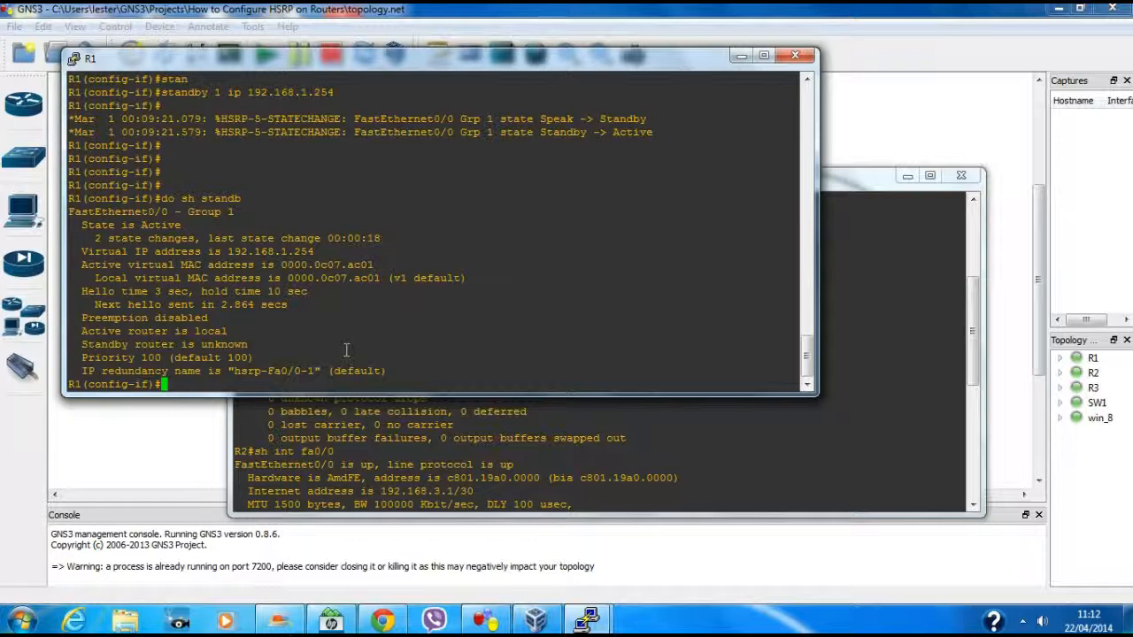
{"action": "key", "text": "Return"}
{"action": "key", "text": "Return"}
{"action": "key", "text": "Return"}
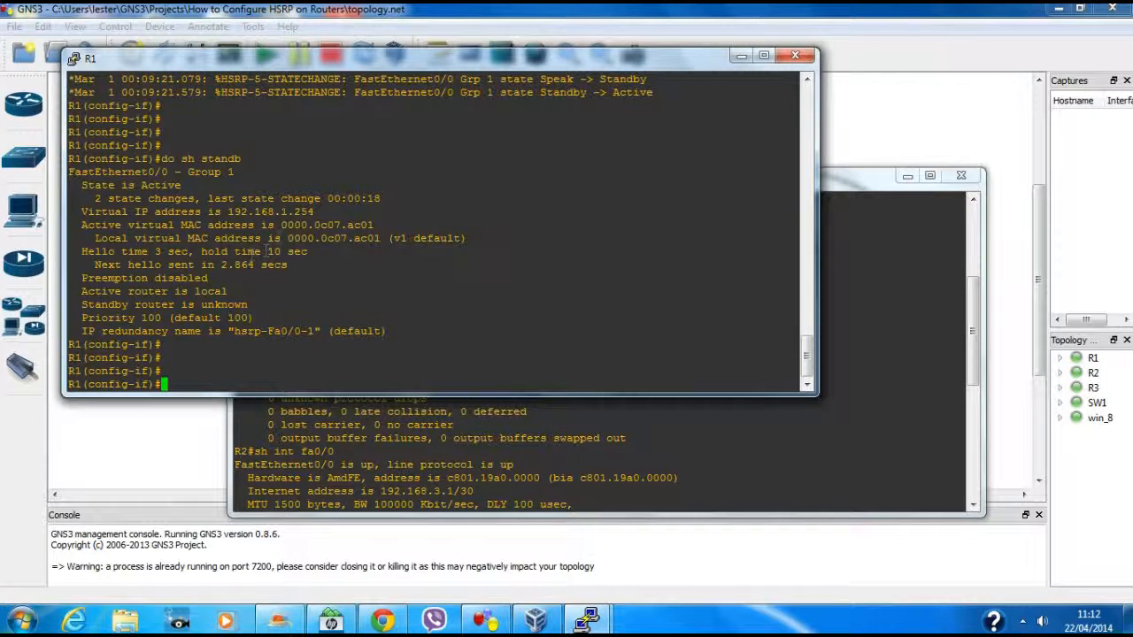
Move the R1 and R2 consoles off the routers, then minimize both to examine the whole topology
{"action": "left_click_drag", "start_coordinate": [428, 59], "coordinate": [447, 233]}
{"action": "left_click_drag", "start_coordinate": [451, 179], "coordinate": [462, 233]}
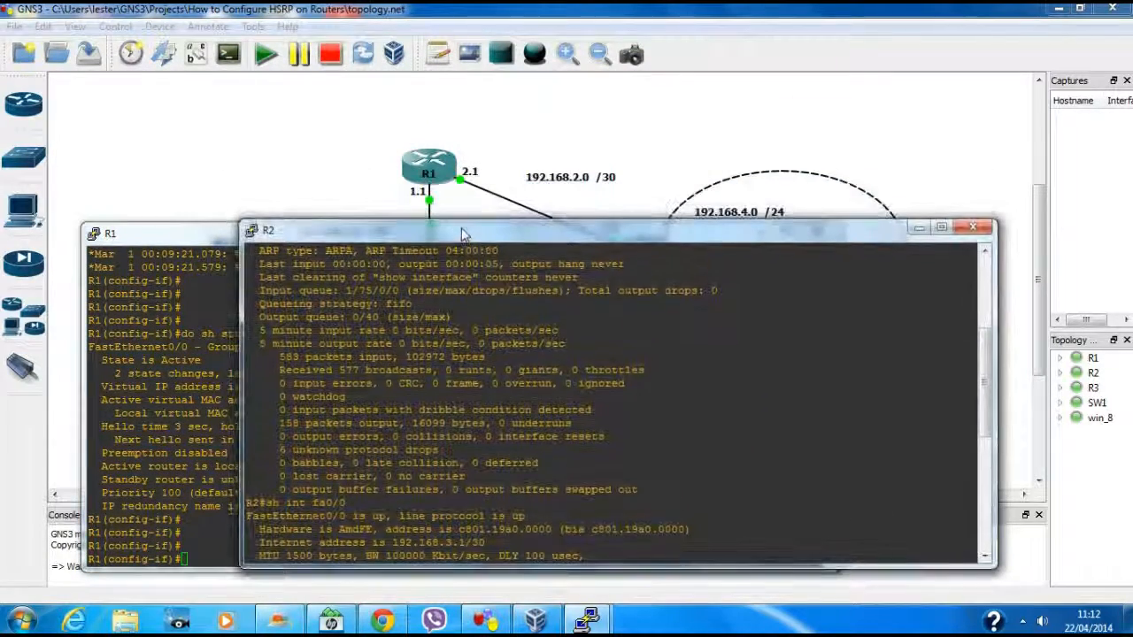
{"action": "left_click", "coordinate": [170, 236]}
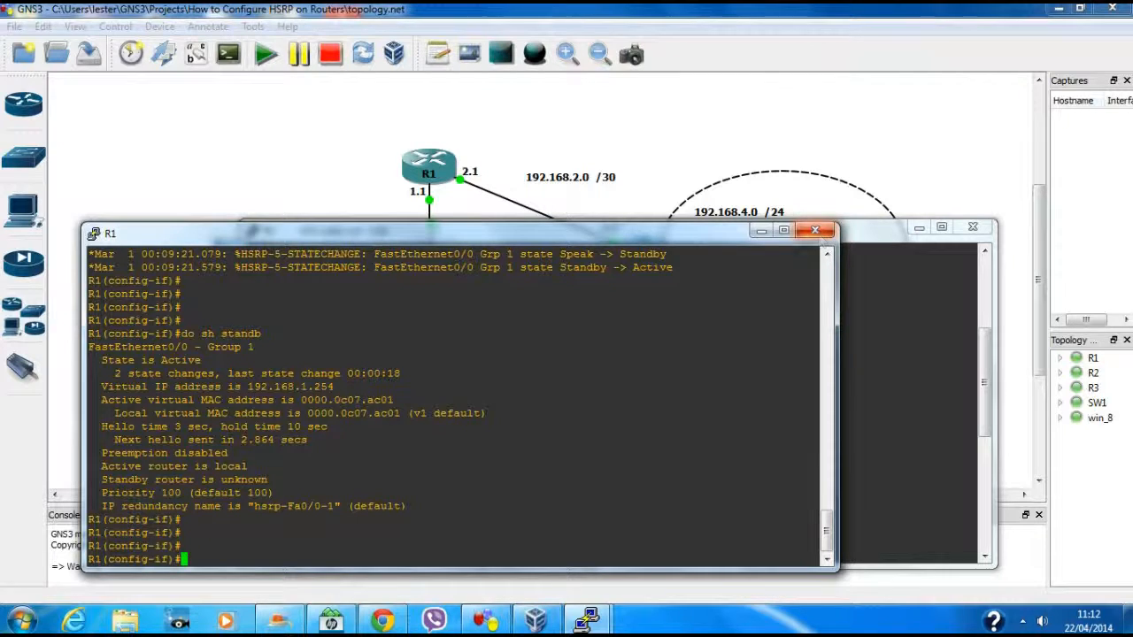
{"action": "left_click", "coordinate": [759, 232]}
{"action": "left_click", "coordinate": [919, 228]}
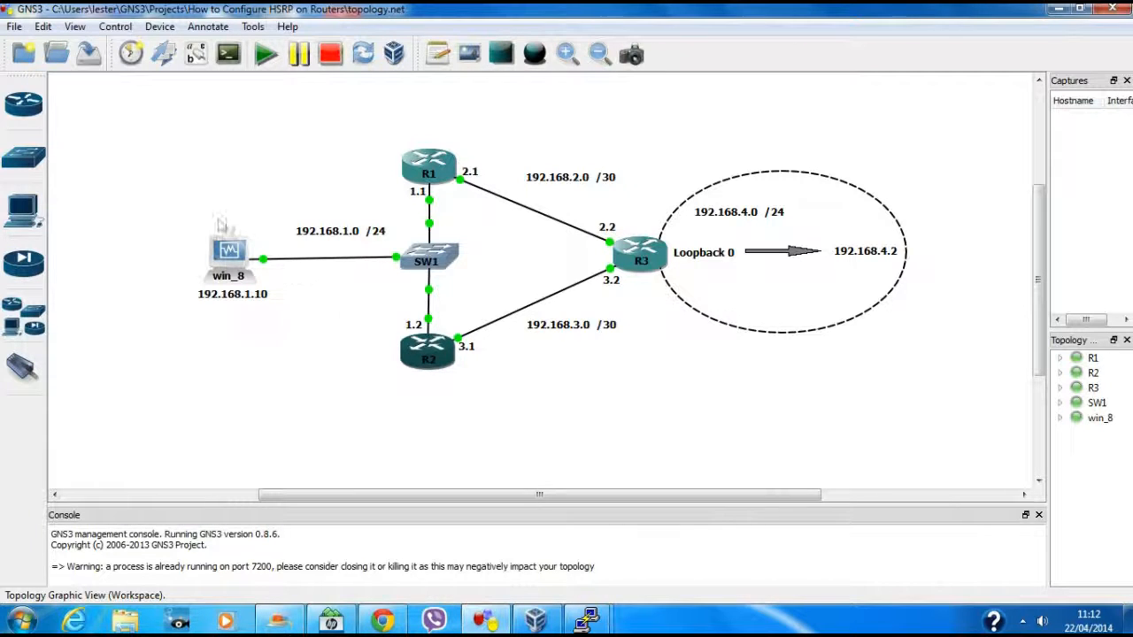
{"action": "mouse_move", "coordinate": [228, 272]}
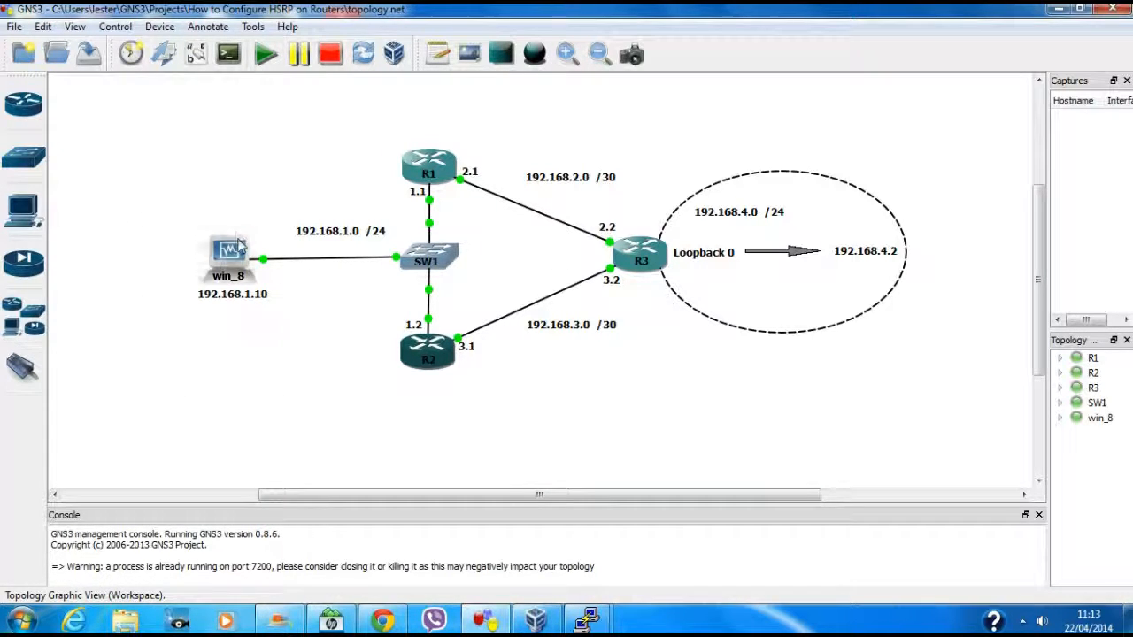
Restore the R1 and R2 consoles and arrange them so both are visible, with R1's console active
{"action": "left_click", "coordinate": [586, 620]}
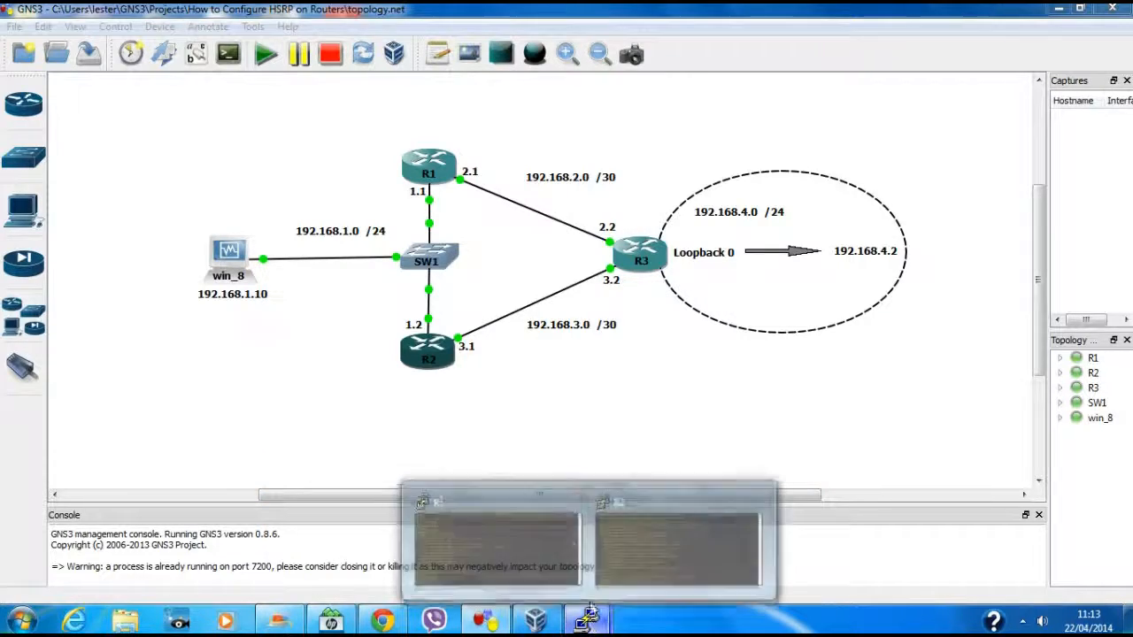
{"action": "left_click", "coordinate": [524, 515]}
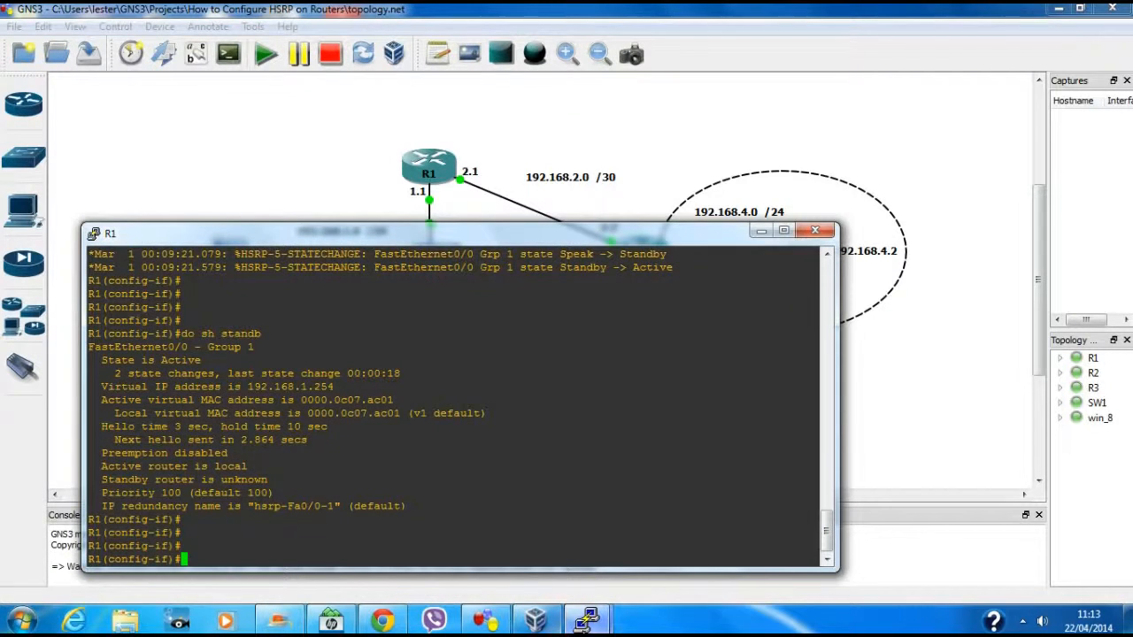
{"action": "mouse_move", "coordinate": [586, 619]}
{"action": "left_click", "coordinate": [620, 457]}
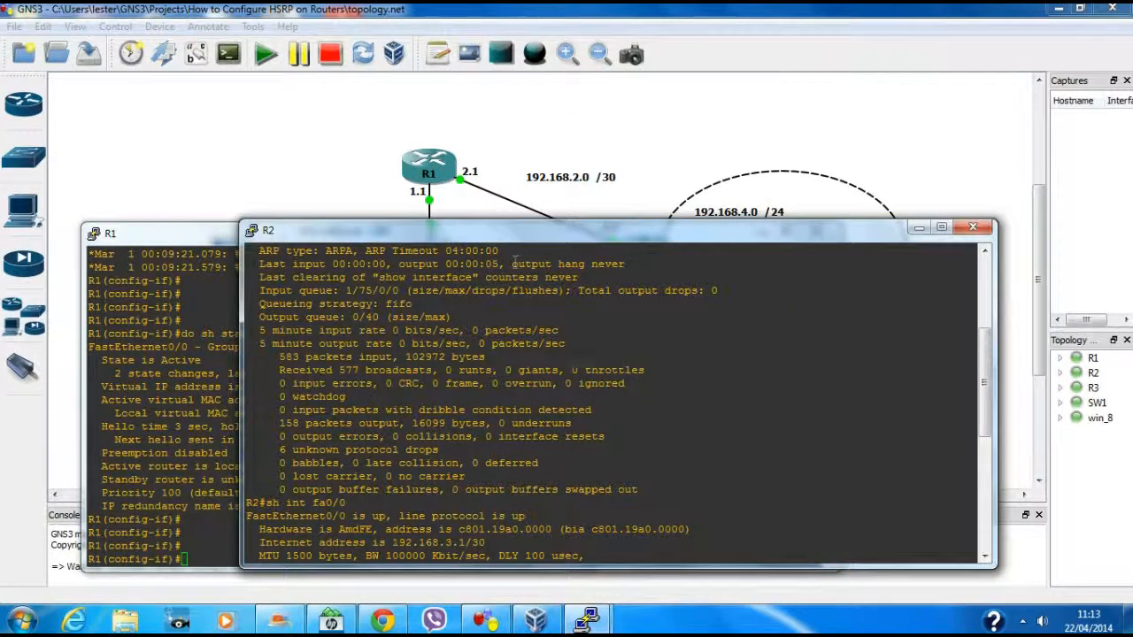
{"action": "left_click_drag", "start_coordinate": [531, 234], "coordinate": [605, 83]}
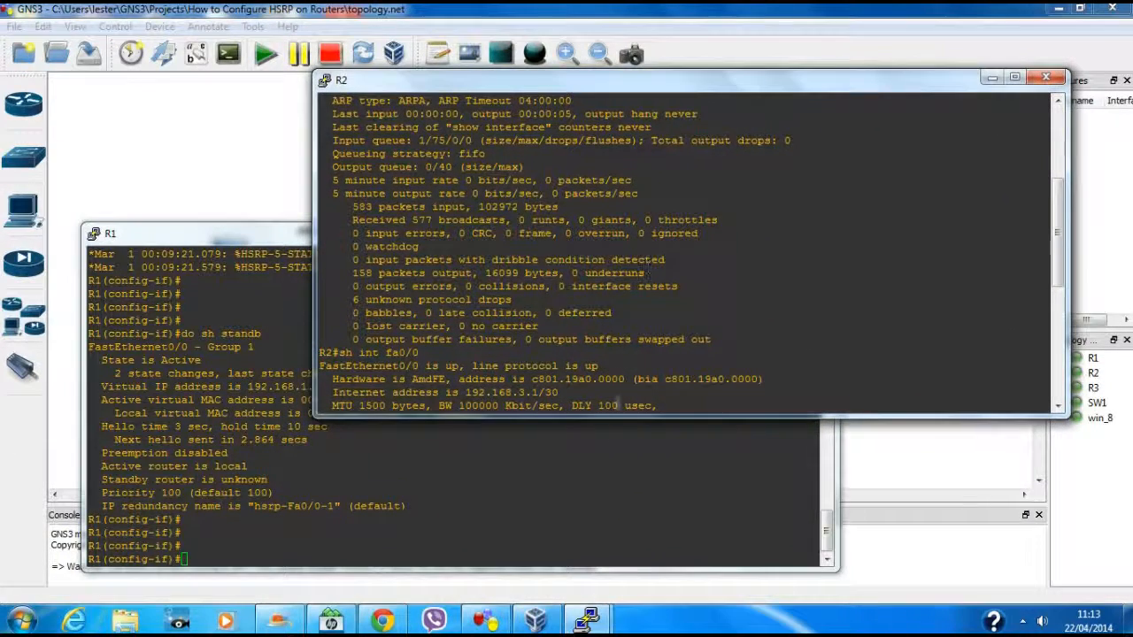
{"action": "left_click", "coordinate": [512, 492]}
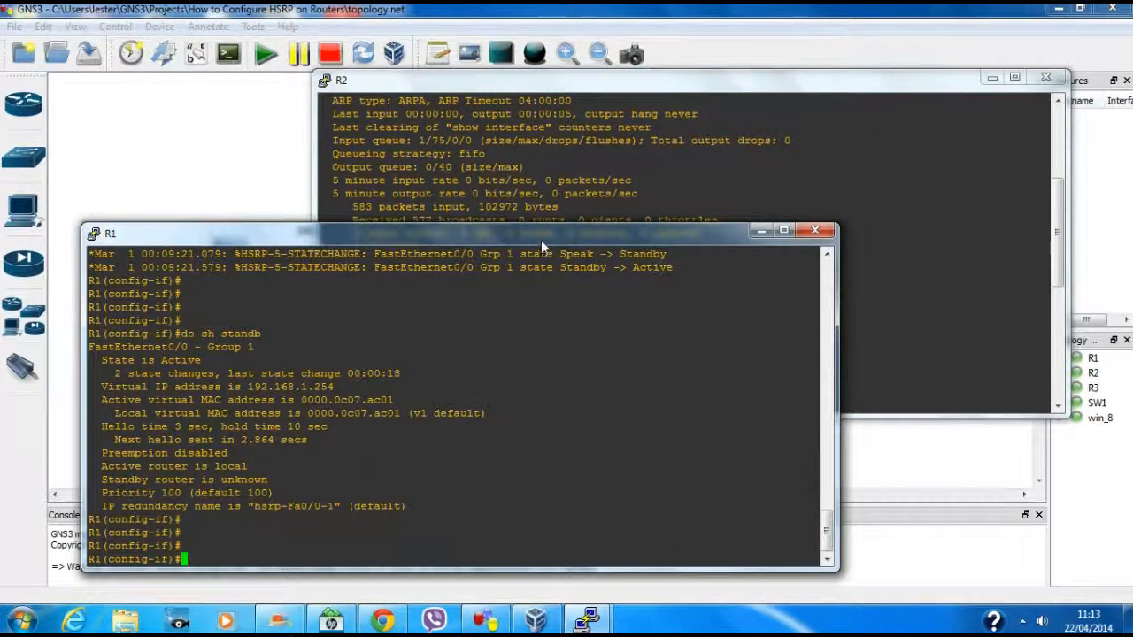
{"action": "left_click_drag", "start_coordinate": [538, 242], "coordinate": [541, 239]}
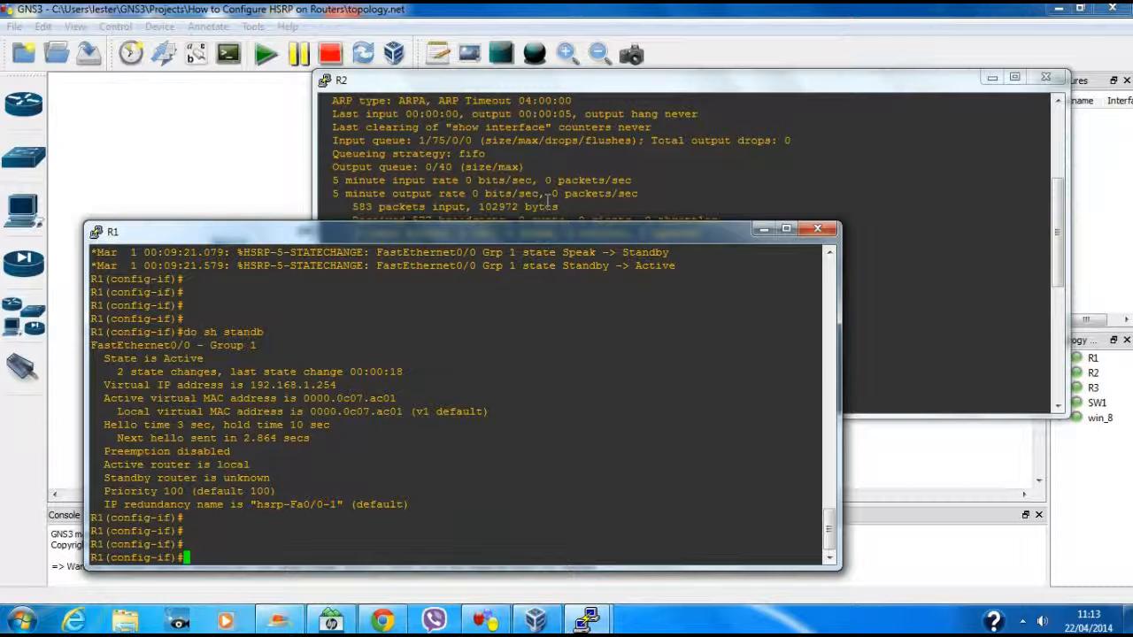
Display the full details of interface fa0/0 on R1 from configuration mode with do sh int fa0/0
{"action": "type", "text": "do sh ip"}
{"action": "type", "text": "t fa0/0"}
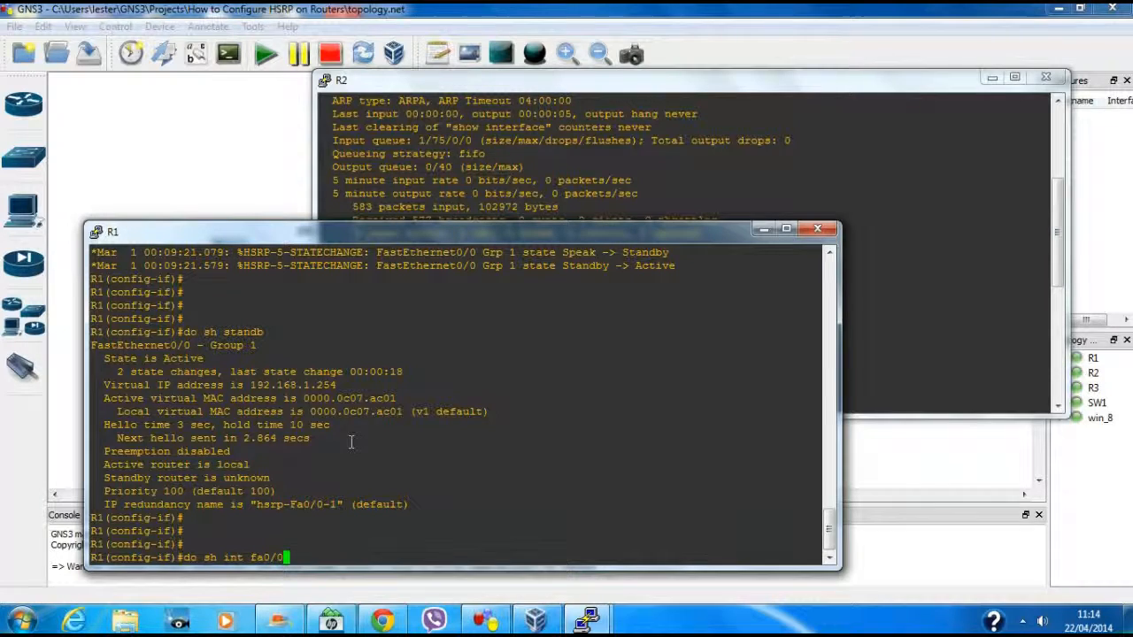
{"action": "key", "text": "Return"}
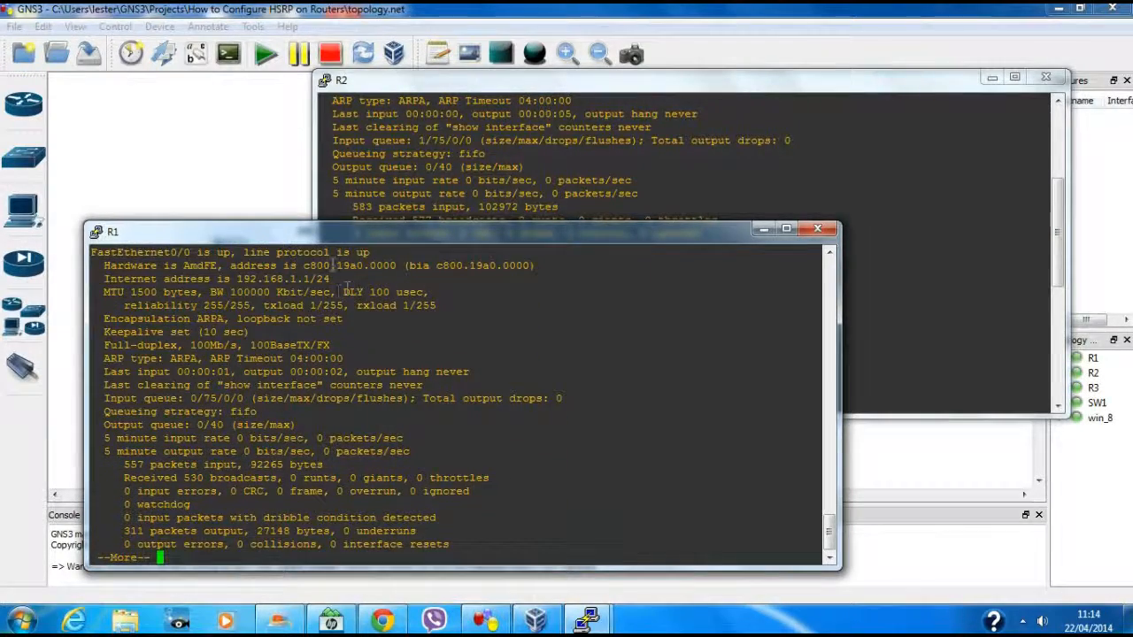
{"action": "key", "text": "space"}
Look back through R1's console history, including the running configuration and the routing table
{"action": "scroll", "coordinate": [262, 423], "scroll_direction": "up", "scroll_amount": 15}
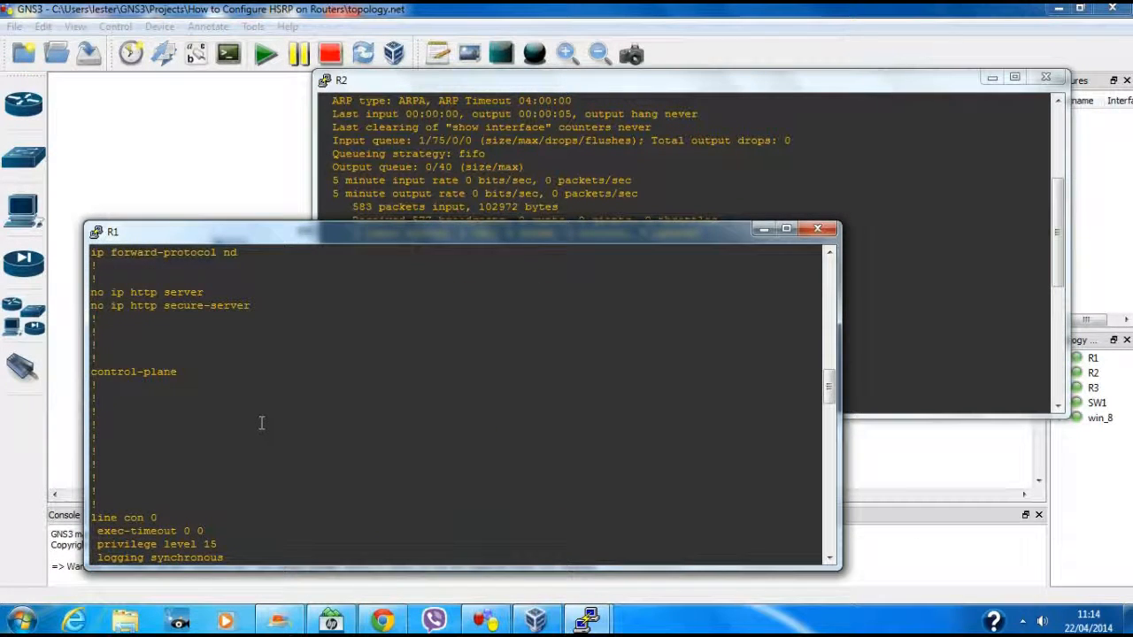
{"action": "scroll", "coordinate": [262, 422], "scroll_direction": "up", "scroll_amount": 10}
{"action": "scroll", "coordinate": [299, 439], "scroll_direction": "up", "scroll_amount": 3}
{"action": "scroll", "coordinate": [307, 447], "scroll_direction": "down", "scroll_amount": 3}
{"action": "scroll", "coordinate": [307, 447], "scroll_direction": "down", "scroll_amount": 10}
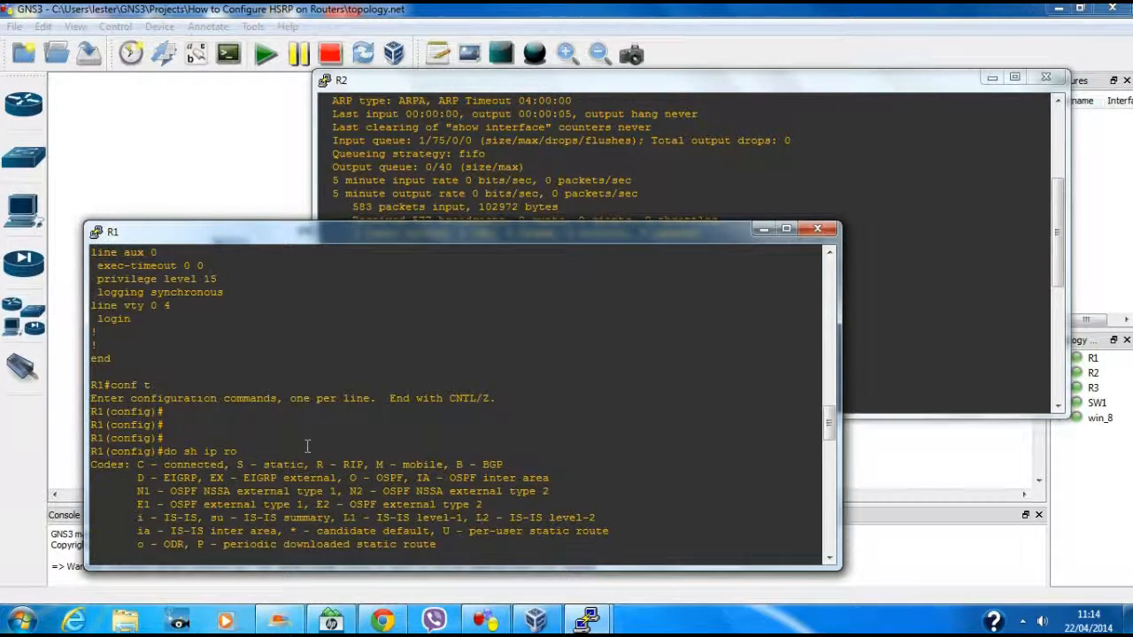
{"action": "scroll", "coordinate": [307, 447], "scroll_direction": "down", "scroll_amount": 10}
{"action": "scroll", "coordinate": [307, 447], "scroll_direction": "down", "scroll_amount": 5}
{"action": "scroll", "coordinate": [308, 445], "scroll_direction": "up", "scroll_amount": 15}
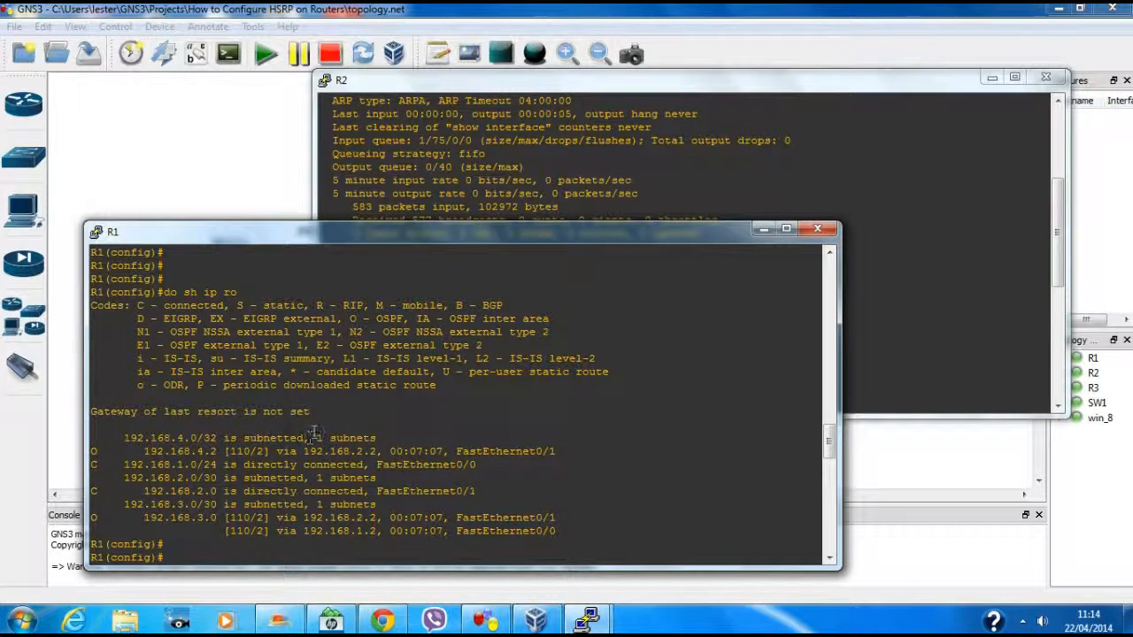
{"action": "scroll", "coordinate": [332, 429], "scroll_direction": "up", "scroll_amount": 15}
{"action": "scroll", "coordinate": [340, 428], "scroll_direction": "up", "scroll_amount": 5}
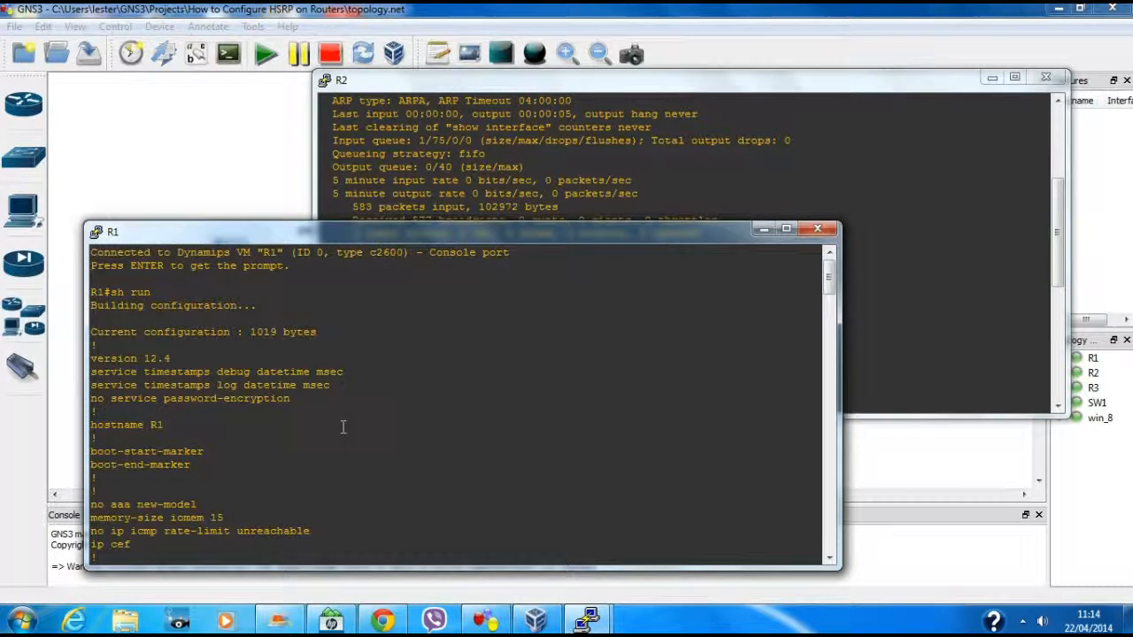
{"action": "scroll", "coordinate": [345, 427], "scroll_direction": "down", "scroll_amount": 20}
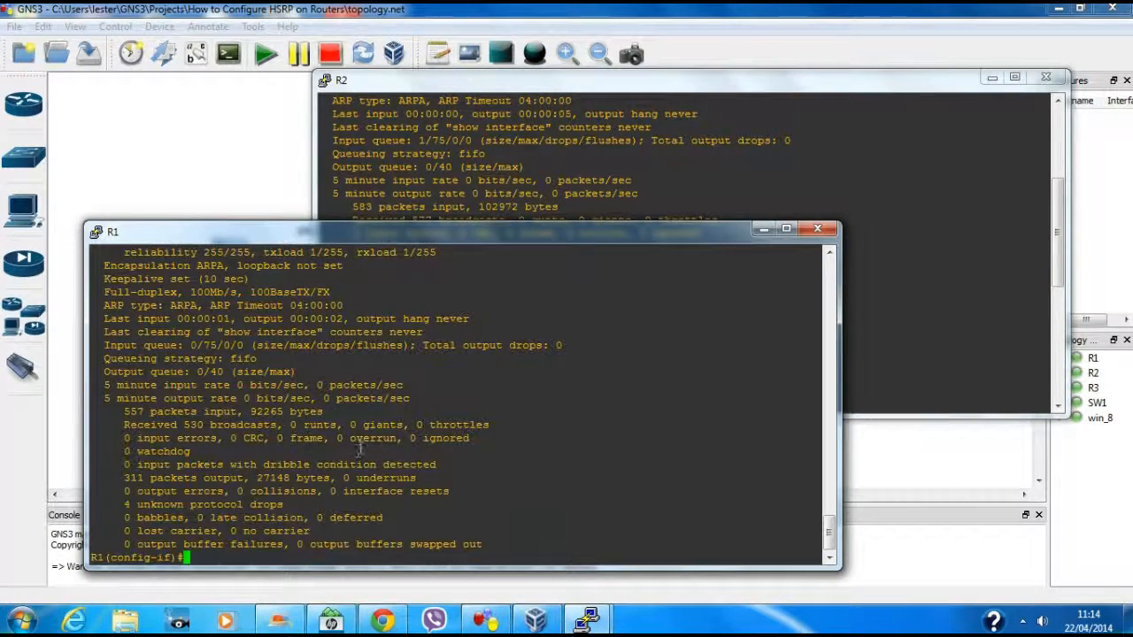
Exit interface configuration mode on R1 and switch to R2's console
{"action": "key", "text": "Return"}
{"action": "key", "text": "Return"}
{"action": "key", "text": "Return"}
{"action": "key", "text": "Return"}
{"action": "key", "text": "Return"}
{"action": "type", "text": "vrrt"}
{"action": "key", "text": "Return"}
{"action": "key", "text": "Return"}
{"action": "key", "text": "Return"}
{"action": "key", "text": "Return"}
{"action": "key", "text": "Return"}
{"action": "key", "text": "Return"}
{"action": "key", "text": "Return"}
{"action": "key", "text": "Return"}
{"action": "key", "text": "Return"}
{"action": "key", "text": "Return"}
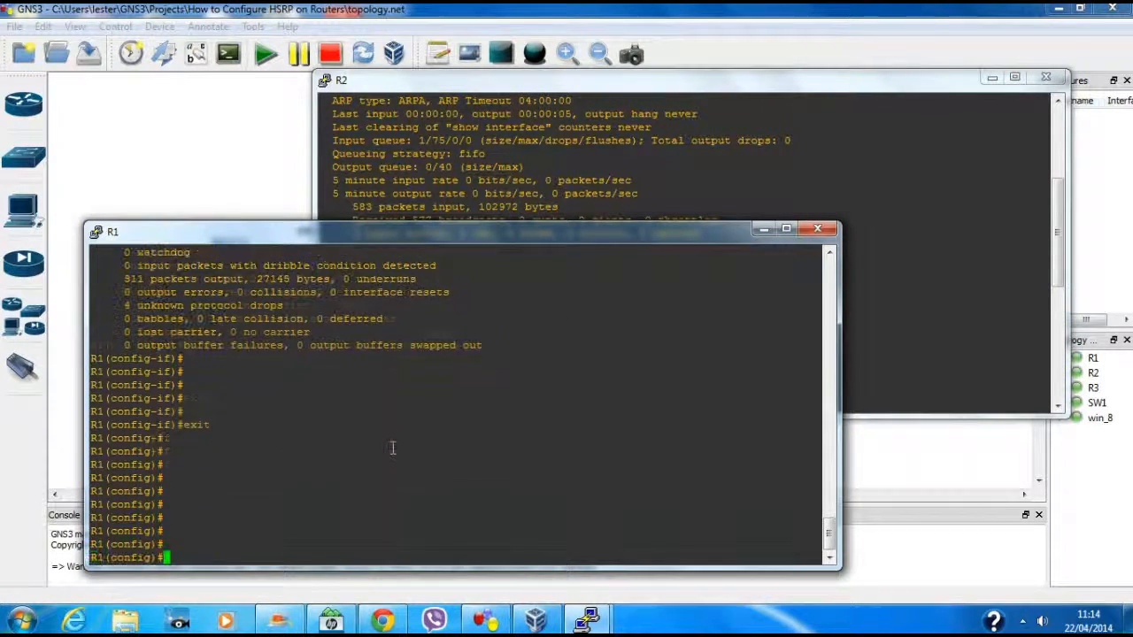
{"action": "left_click", "coordinate": [524, 209]}
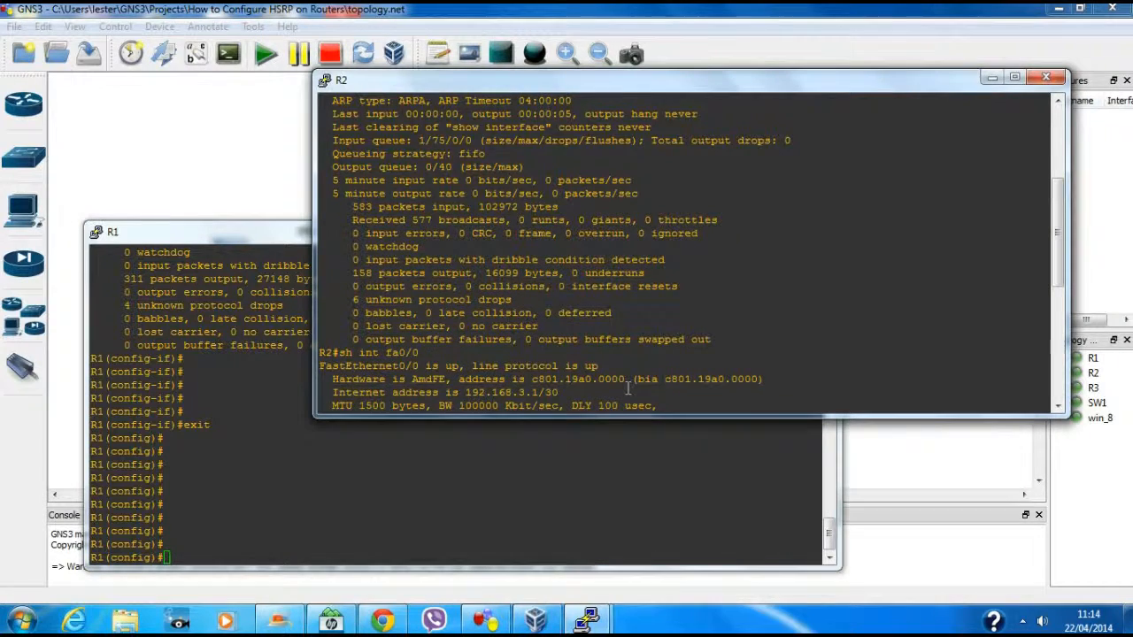
Enter global configuration mode on R2 and open interface fa0/1 for configuration
{"action": "key", "text": "Return"}
{"action": "key", "text": "Return"}
{"action": "key", "text": "Return"}
{"action": "key", "text": "Return"}
{"action": "key", "text": "Return"}
{"action": "key", "text": "Return"}
{"action": "type", "text": "conf"}
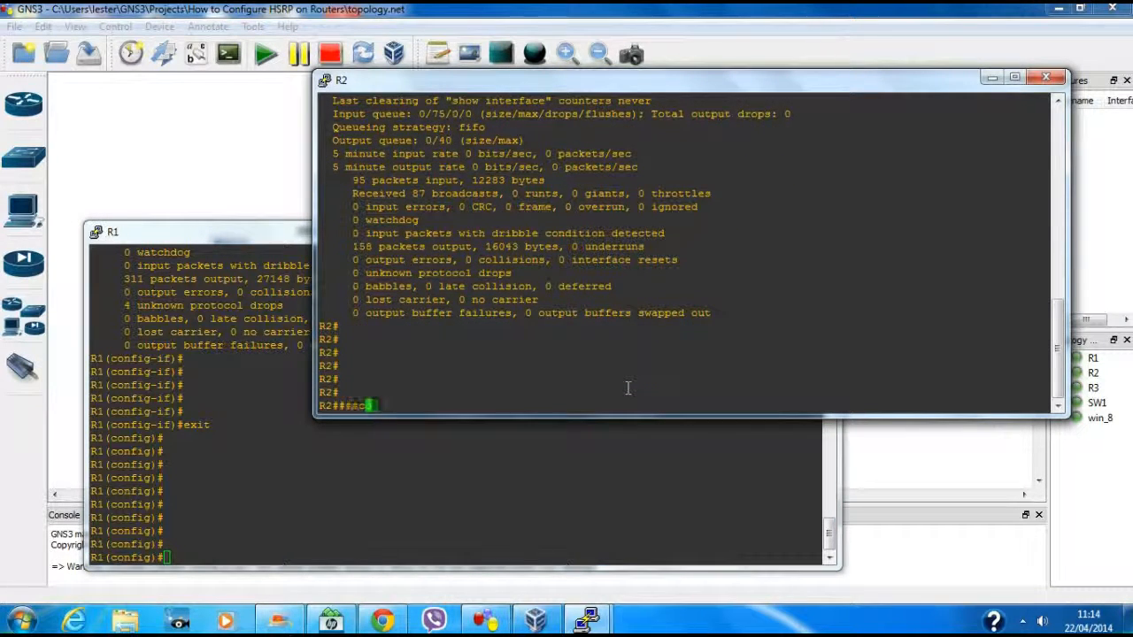
{"action": "type", "text": " t"}
{"action": "key", "text": "Return"}
{"action": "key", "text": "Return"}
{"action": "key", "text": "Return"}
{"action": "type", "text": "int fa0/0"}
{"action": "key", "text": "BackSpace"}
{"action": "type", "text": "1"}
{"action": "key", "text": "Return"}
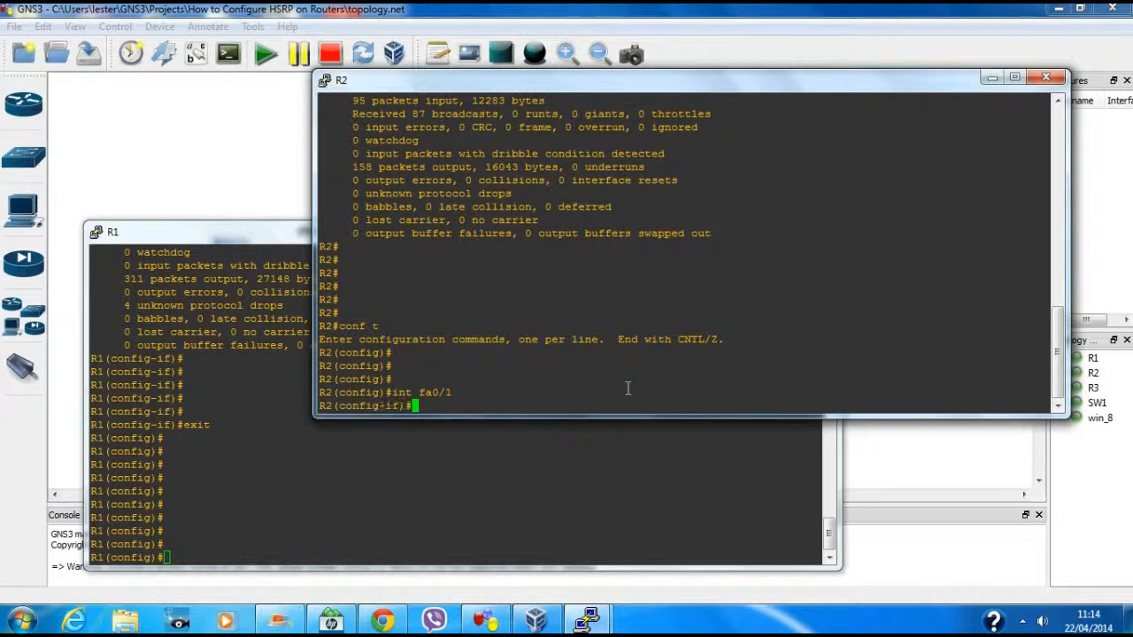
Clear the router consoles off the topology diagram, check R2's interface towards SW1, and bring R2's console back up
{"action": "left_click", "coordinate": [194, 250]}
{"action": "left_click", "coordinate": [821, 232]}
{"action": "left_click_drag", "start_coordinate": [855, 104], "coordinate": [799, 227]}
{"action": "left_click", "coordinate": [822, 108]}
{"action": "left_click_drag", "start_coordinate": [818, 89], "coordinate": [703, 448]}
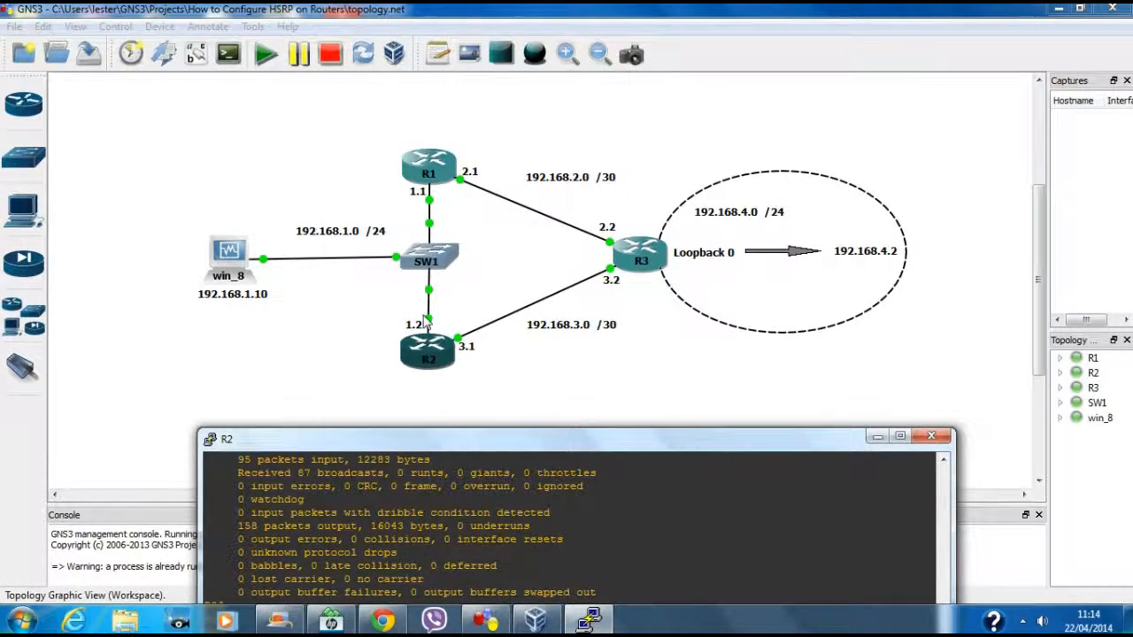
{"action": "left_click_drag", "start_coordinate": [618, 440], "coordinate": [695, 110]}
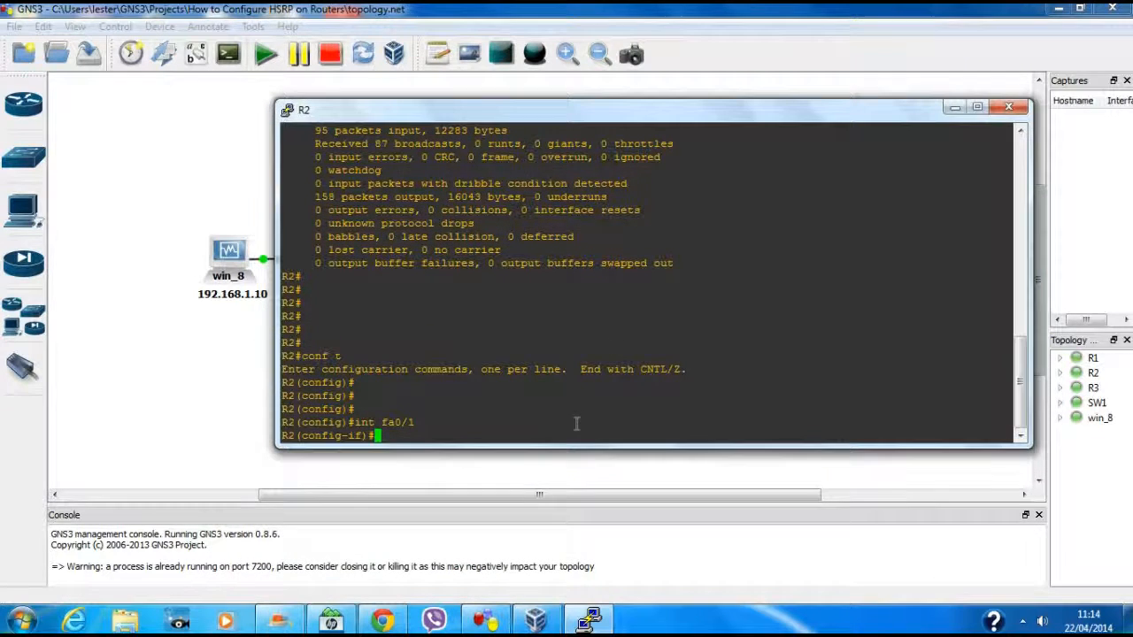
Configure HSRP group 1 on R2's fa0/1 with virtual IP 192.168.1.254, using standby 1 ip 192.168.1.254
{"action": "type", "text": "st"}
{"action": "key", "text": "Tab"}
{"action": "type", "text": "0 ip 192."}
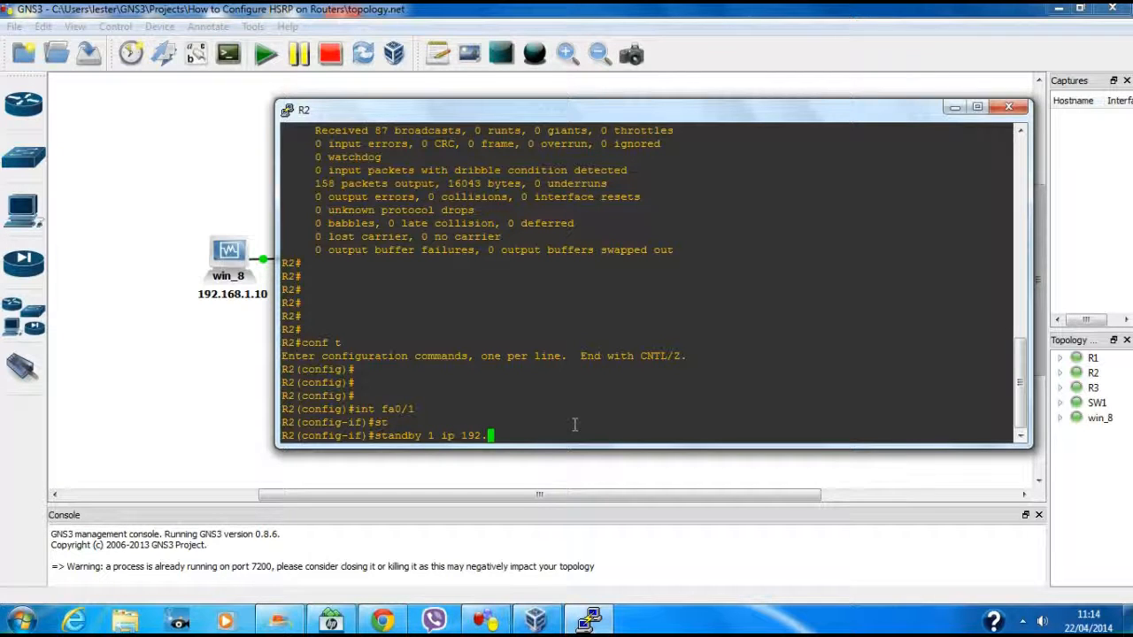
{"action": "type", "text": "166.1."}
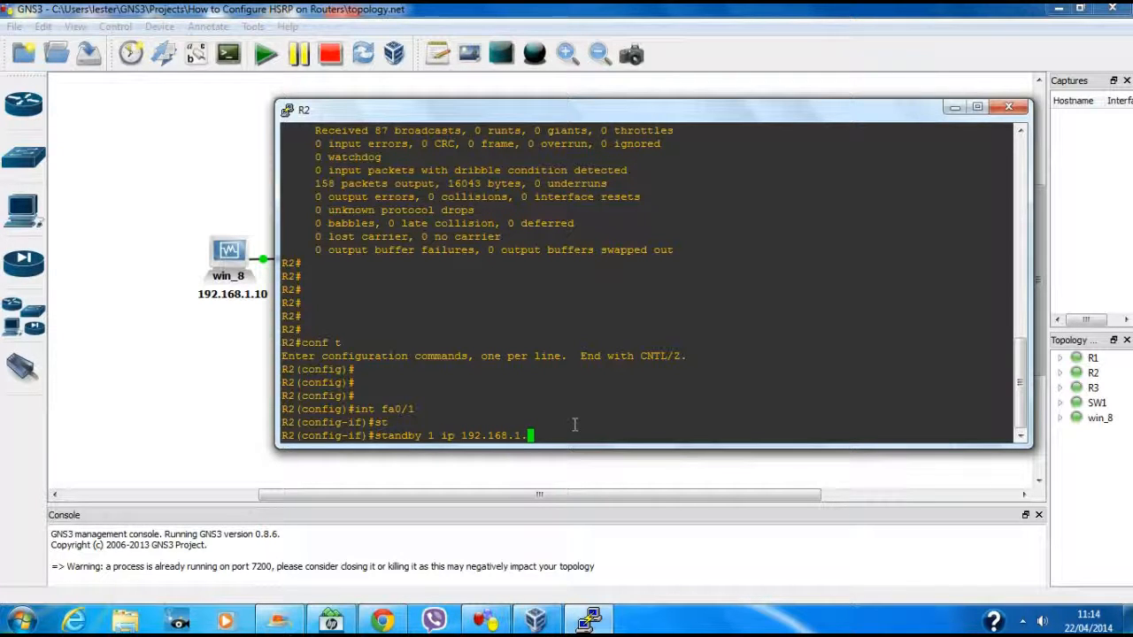
{"action": "type", "text": "254"}
{"action": "key", "text": "Return"}
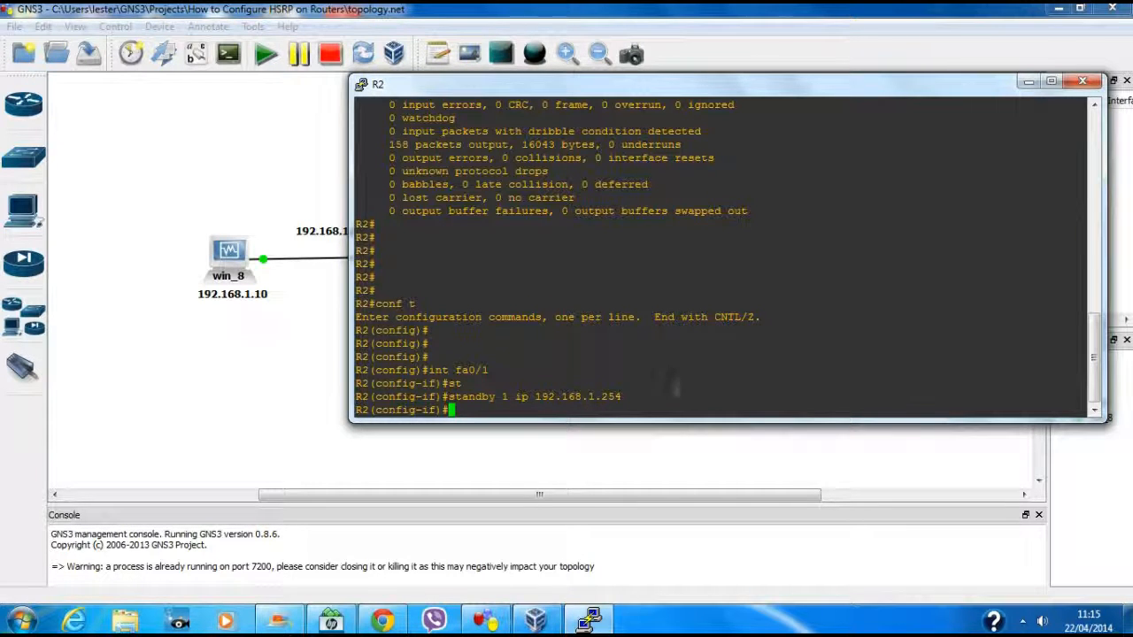
Switch to the Windows 8 virtual machine, run tracert 192.168.4.2 and display its IP settings with ipconfig
{"action": "left_click", "coordinate": [536, 620]}
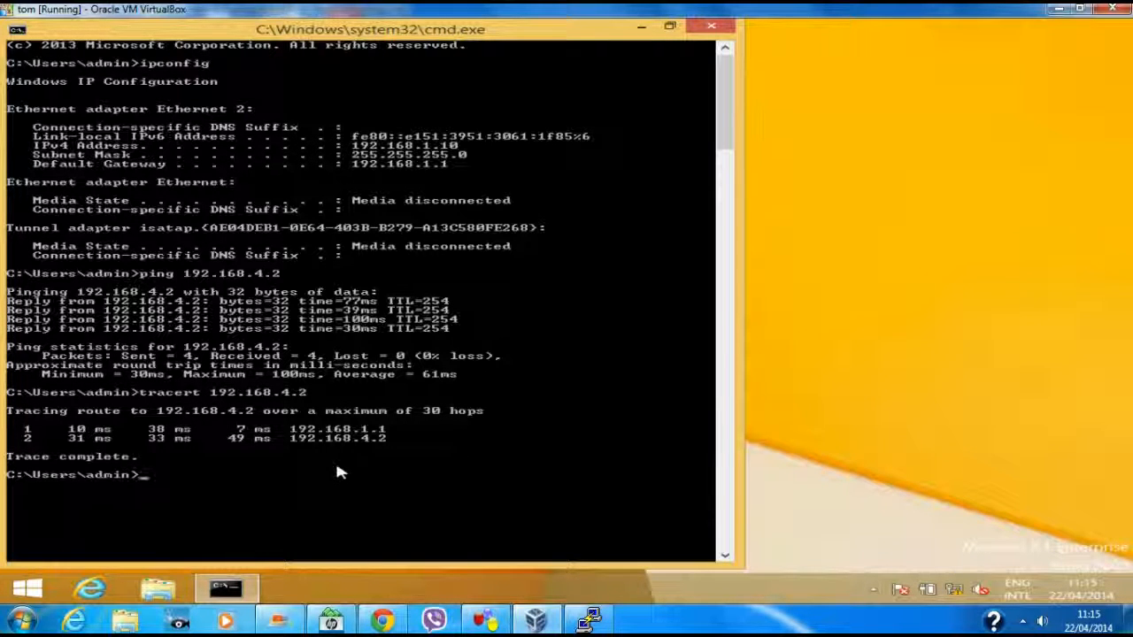
{"action": "key", "text": "Up"}
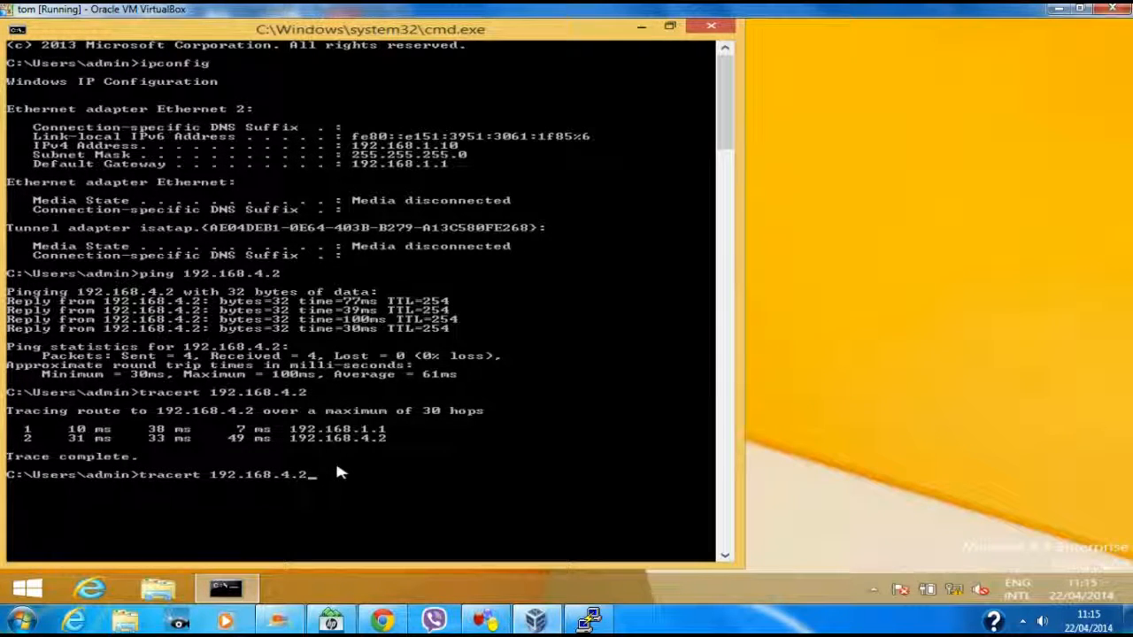
{"action": "key", "text": "Return"}
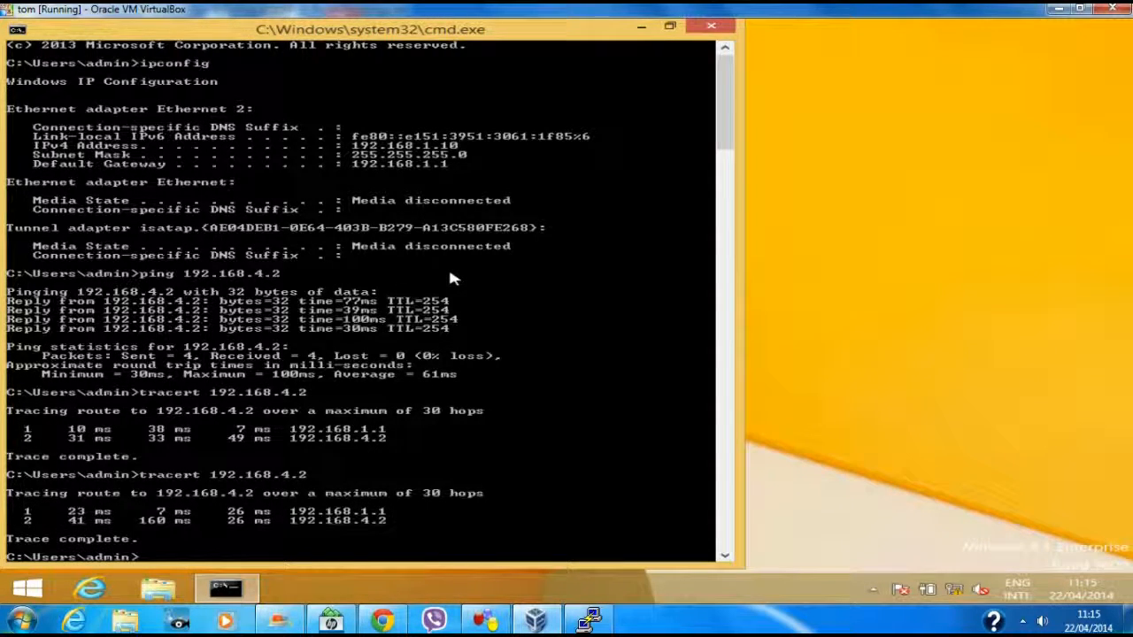
{"action": "type", "text": "ipconfig"}
{"action": "key", "text": "Return"}
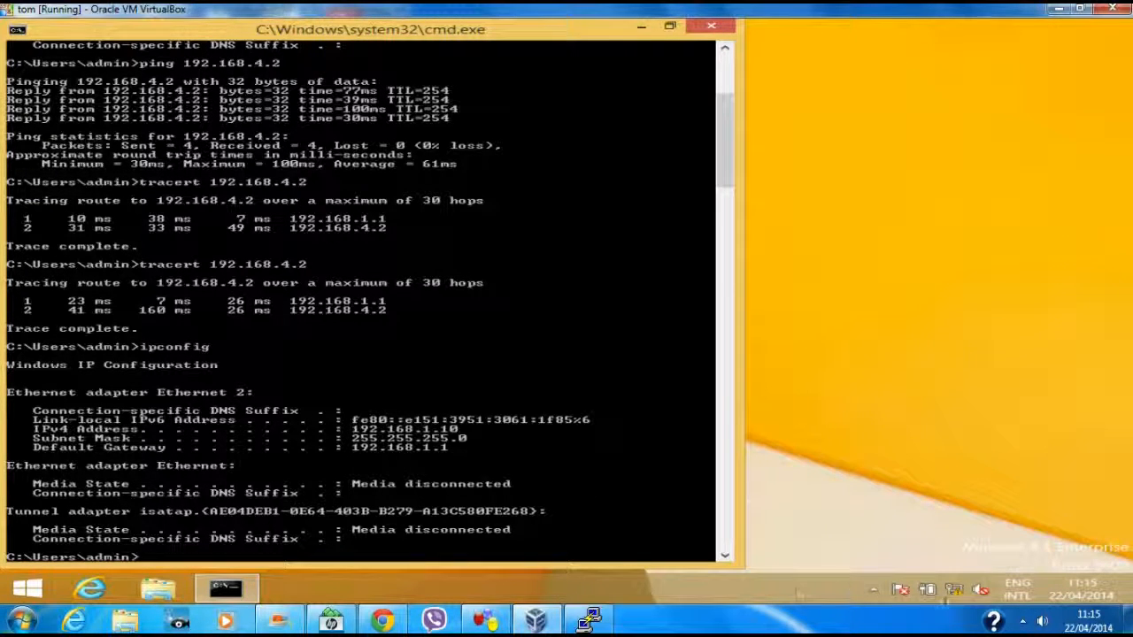
Change the default gateway in the Ethernet 2 adapter's IPv4 properties to 192.168.1.254 and close the network settings
{"action": "right_click", "coordinate": [954, 593]}
{"action": "left_click", "coordinate": [940, 576]}
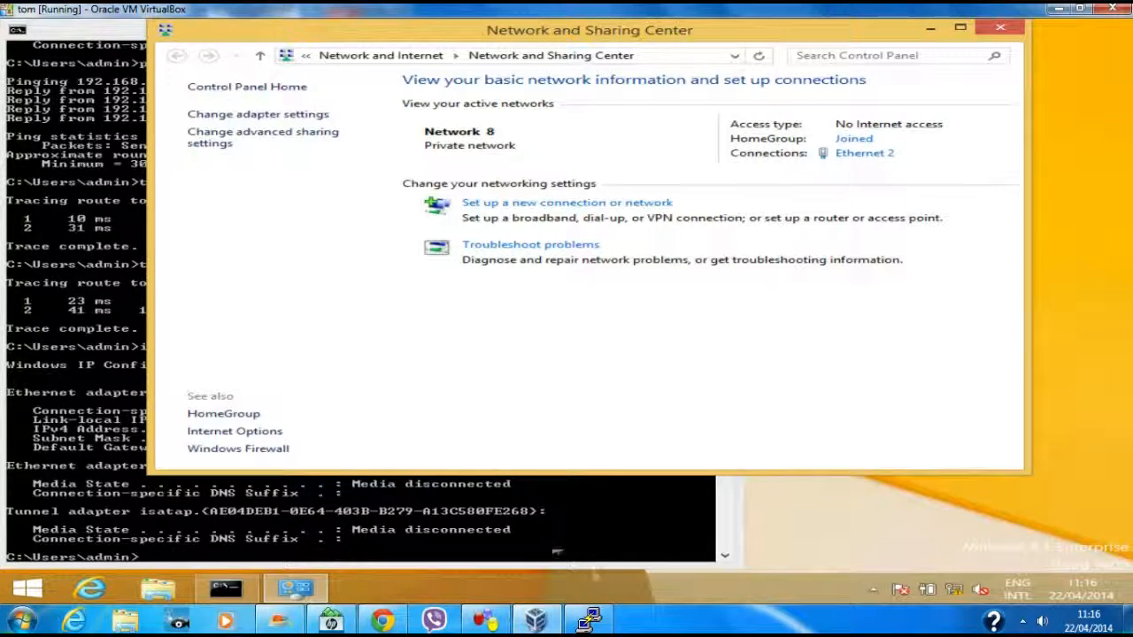
{"action": "left_click", "coordinate": [877, 155]}
{"action": "left_click", "coordinate": [461, 432]}
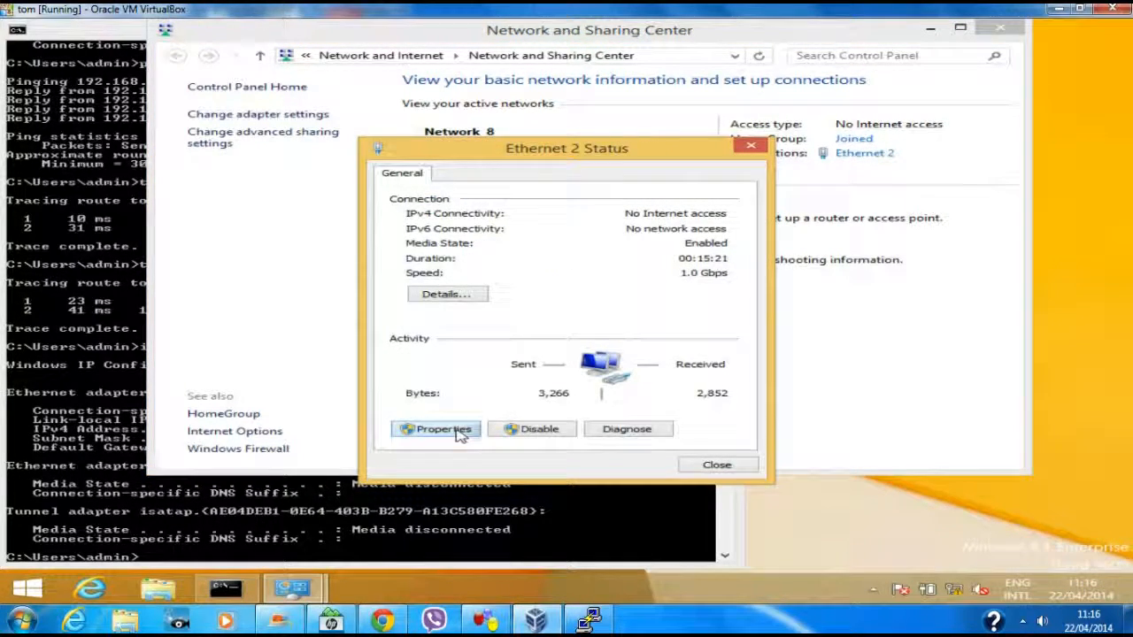
{"action": "scroll", "coordinate": [558, 358], "scroll_direction": "down", "scroll_amount": 1}
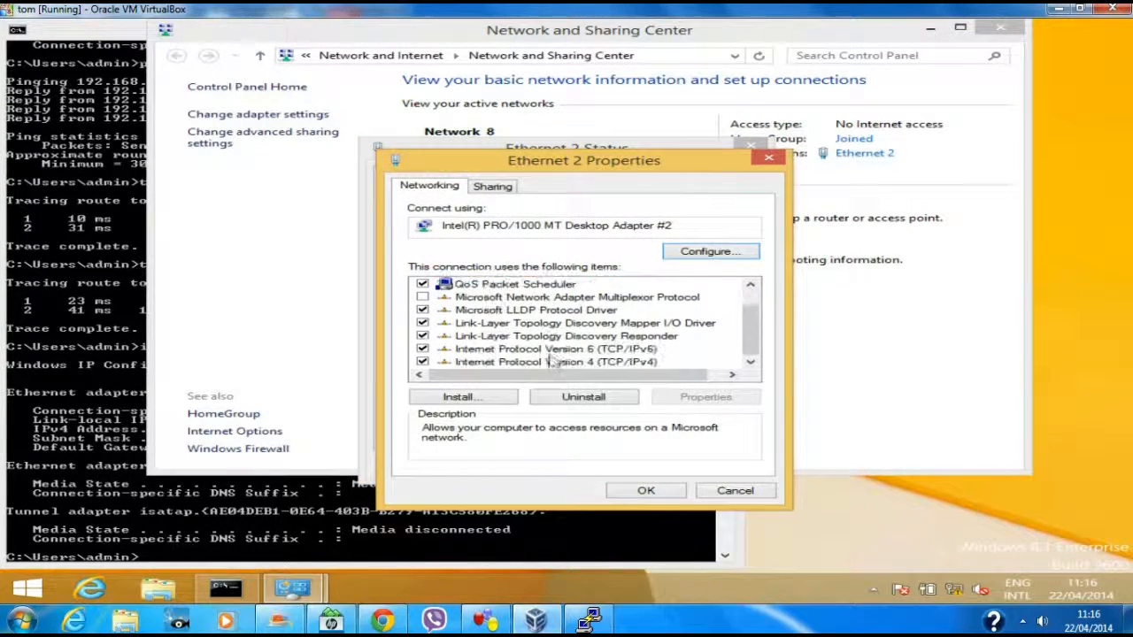
{"action": "double_click", "coordinate": [566, 362]}
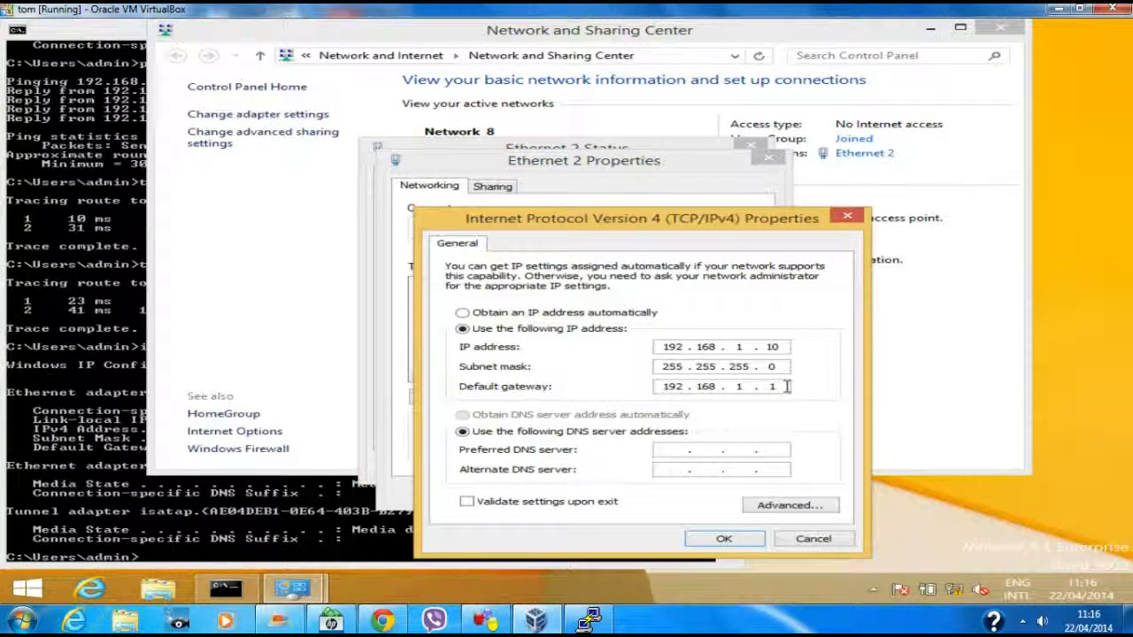
{"action": "type", "text": "54"}
{"action": "key", "text": "Return"}
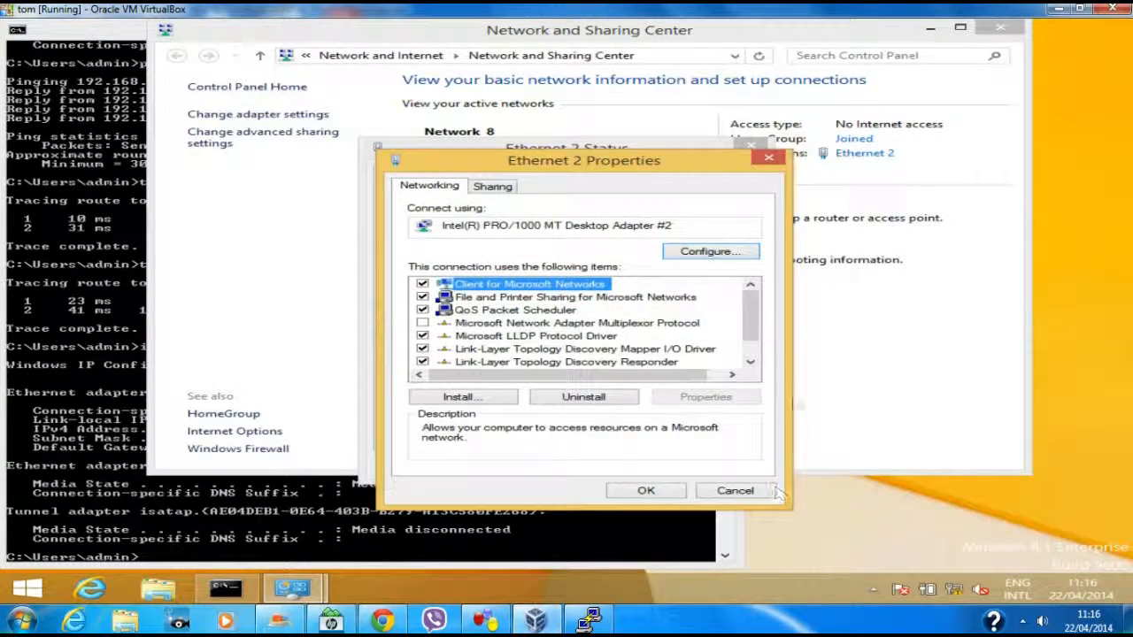
{"action": "left_click", "coordinate": [682, 489]}
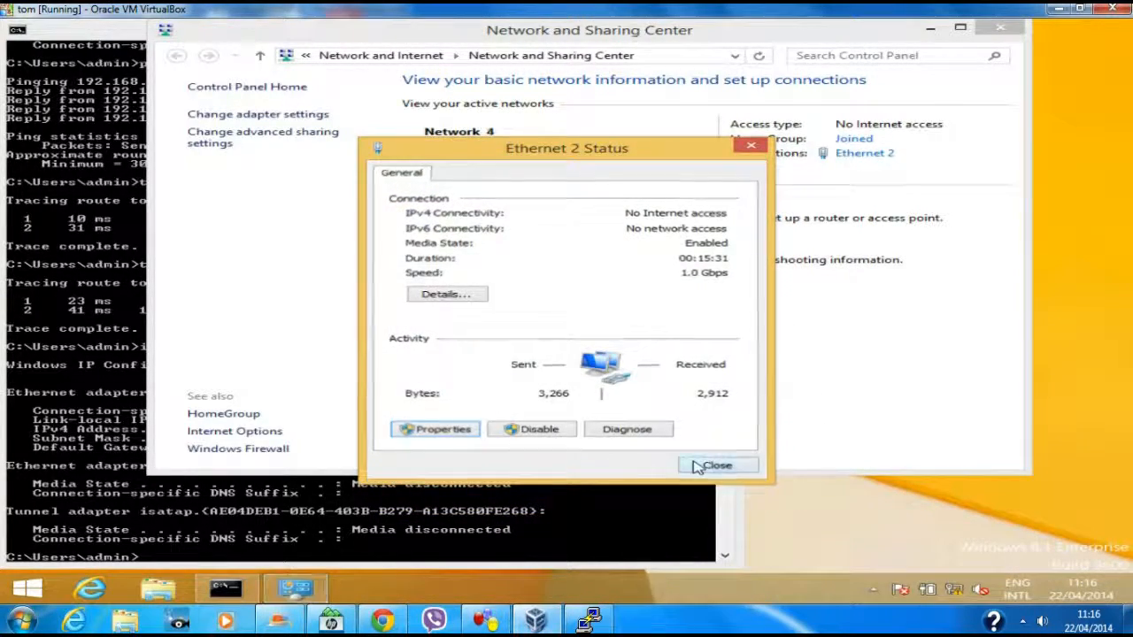
{"action": "left_click", "coordinate": [699, 464]}
{"action": "left_click", "coordinate": [1000, 31]}
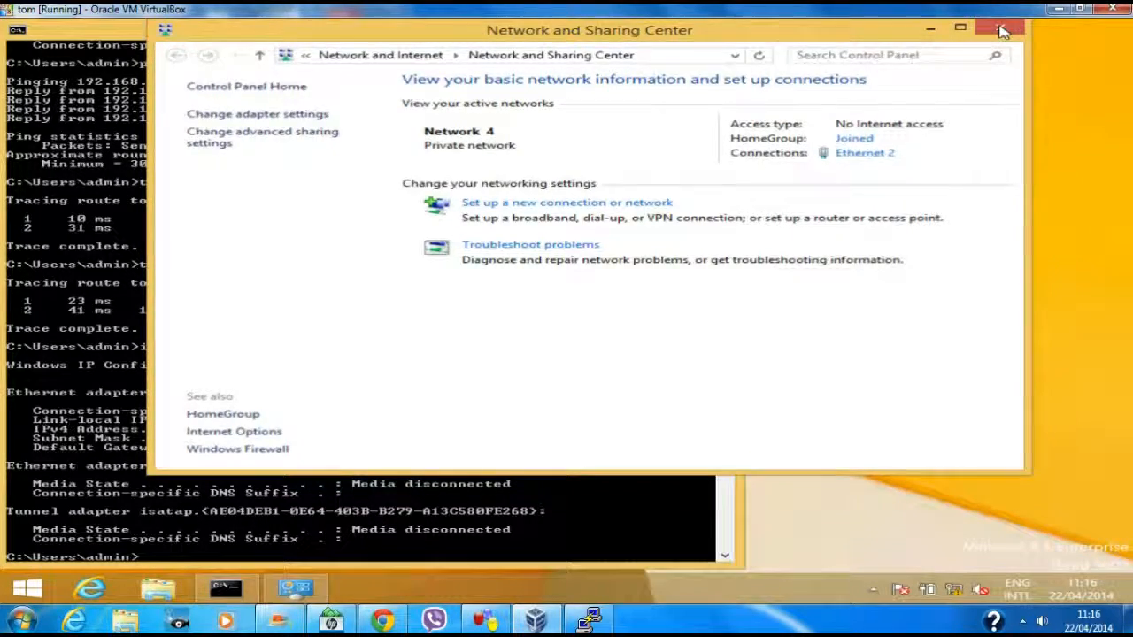
Run ipconfig on the Windows 8 host to check its default gateway and return to GNS3
{"action": "type", "text": "ipconfig"}
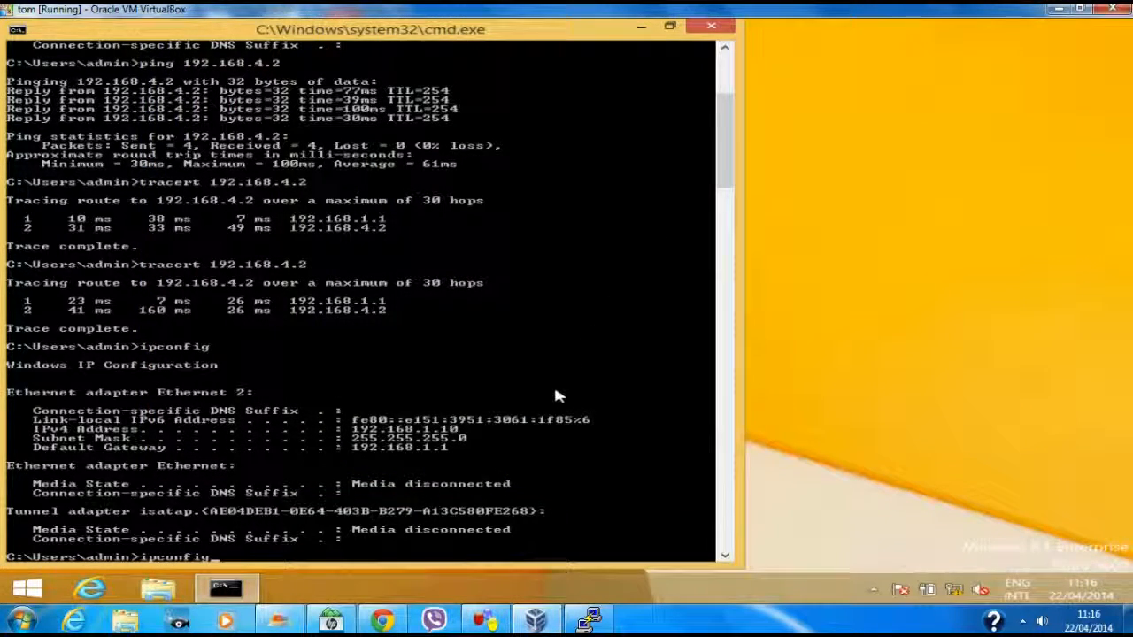
{"action": "key", "text": "Return"}
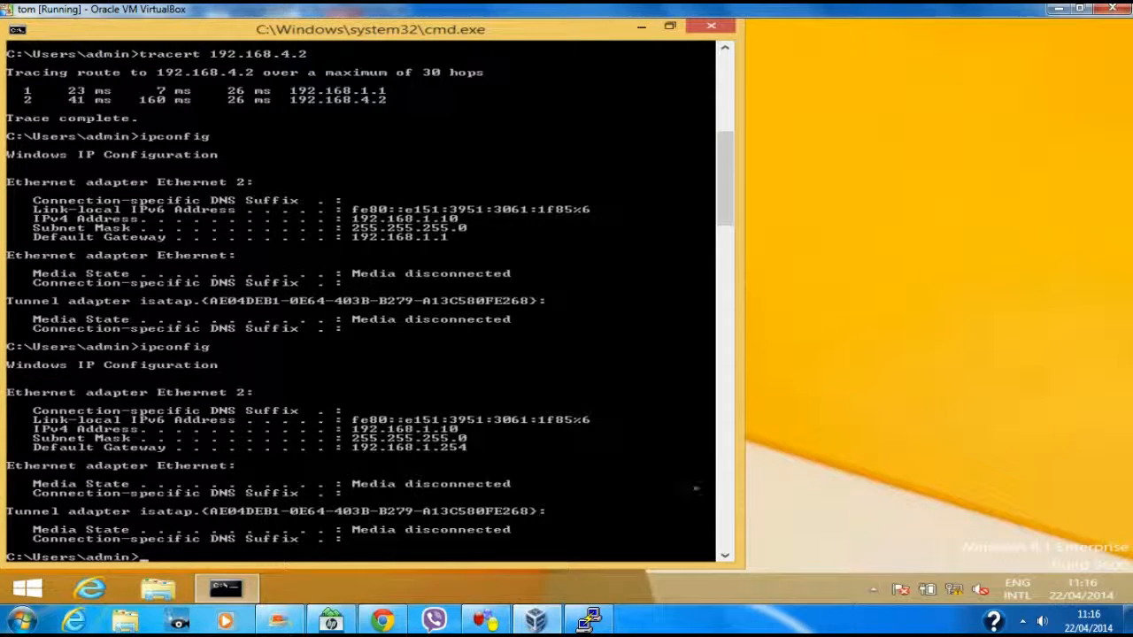
{"action": "left_click", "coordinate": [1065, 10]}
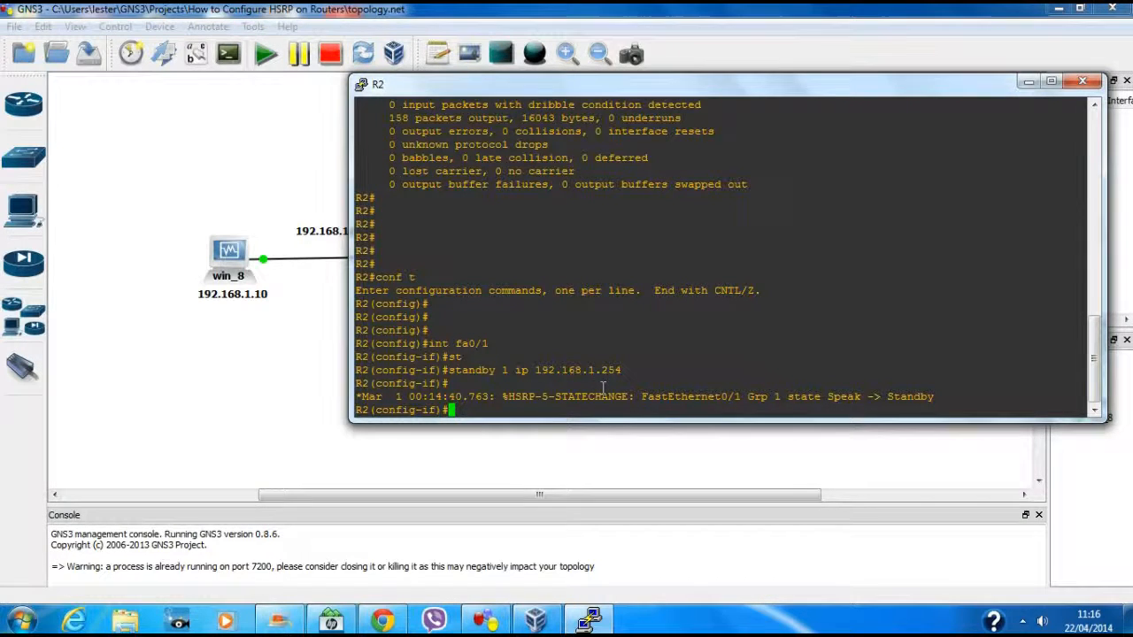
Display the HSRP status on R2 from interface configuration mode with do sh stand
{"action": "key", "text": "Return"}
{"action": "key", "text": "Return"}
{"action": "key", "text": "Return"}
{"action": "type", "text": "do sh sta"}
{"action": "key", "text": "Return"}
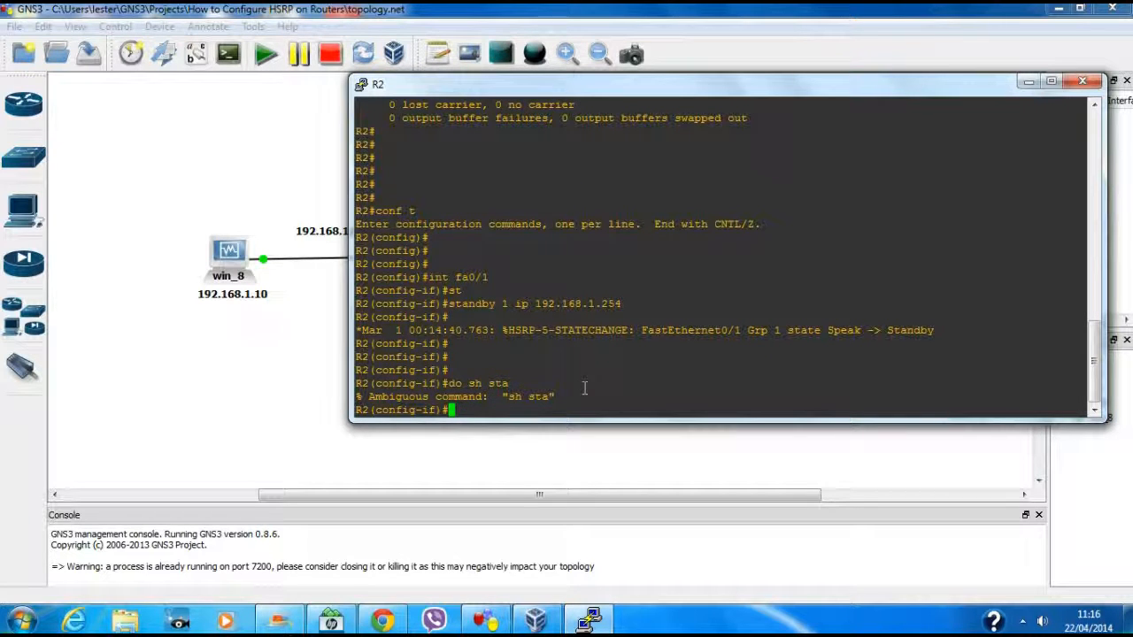
{"action": "key", "text": "Up"}
{"action": "type", "text": "nd"}
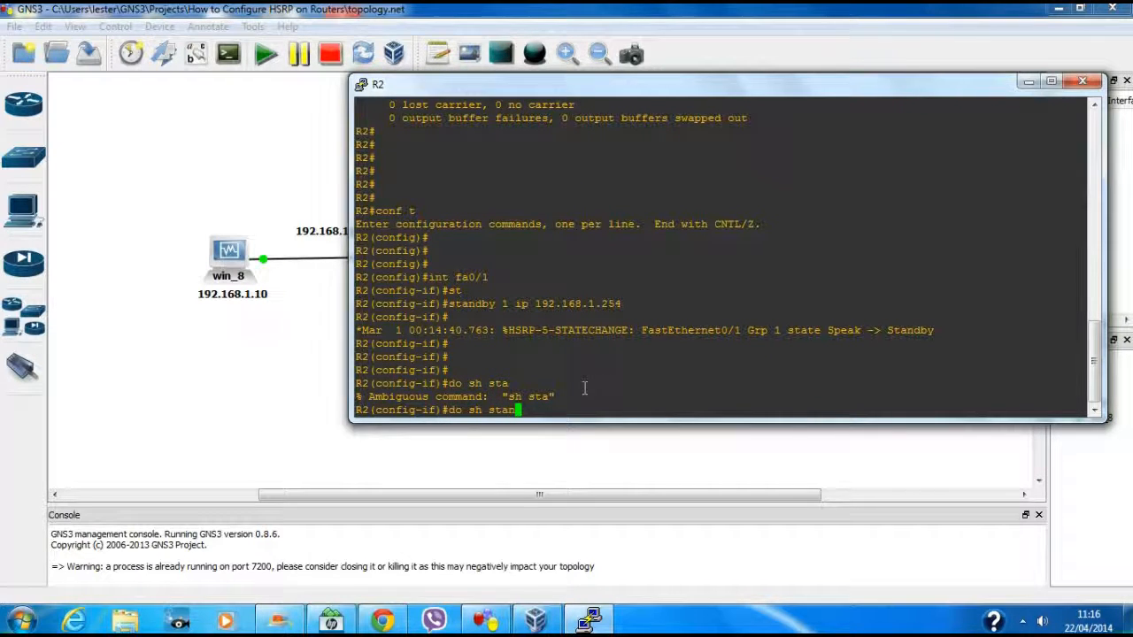
{"action": "key", "text": "Return"}
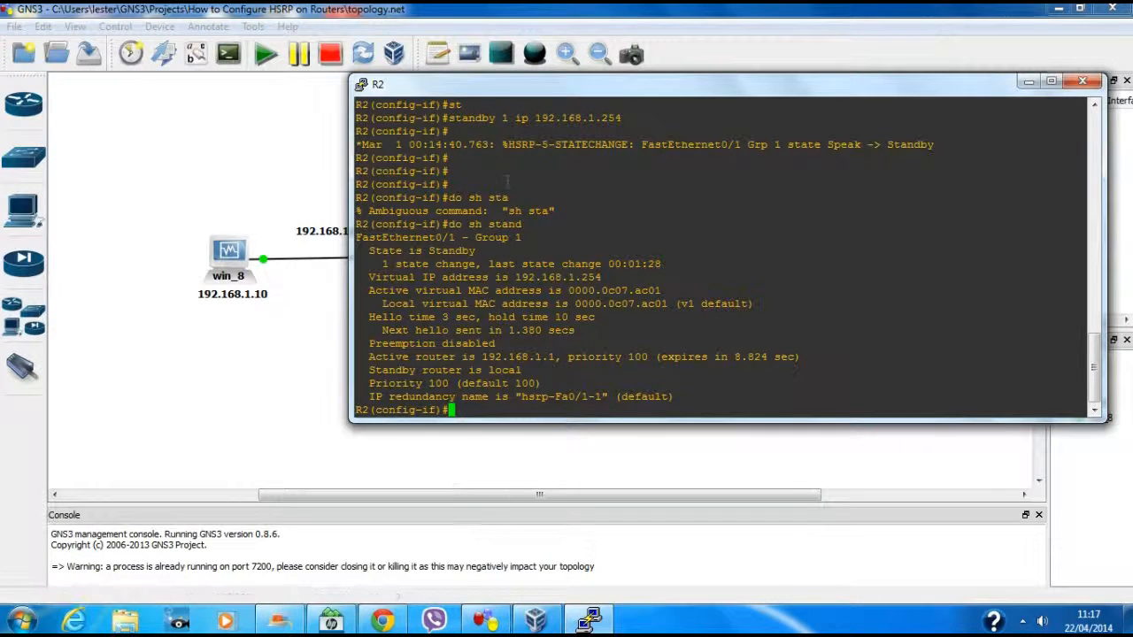
Open a console to R1, shut down its interface fa0/0, and bring R2's console forward to check its HSRP state
{"action": "left_click_drag", "start_coordinate": [579, 97], "coordinate": [516, 215]}
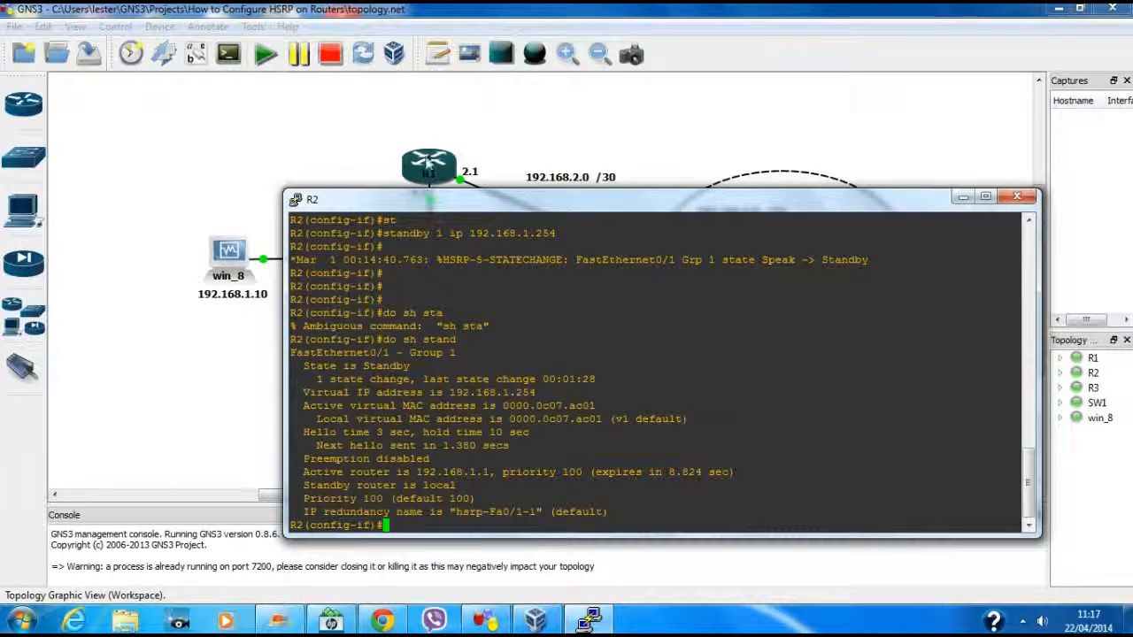
{"action": "right_click", "coordinate": [430, 168]}
{"action": "left_click", "coordinate": [469, 276]}
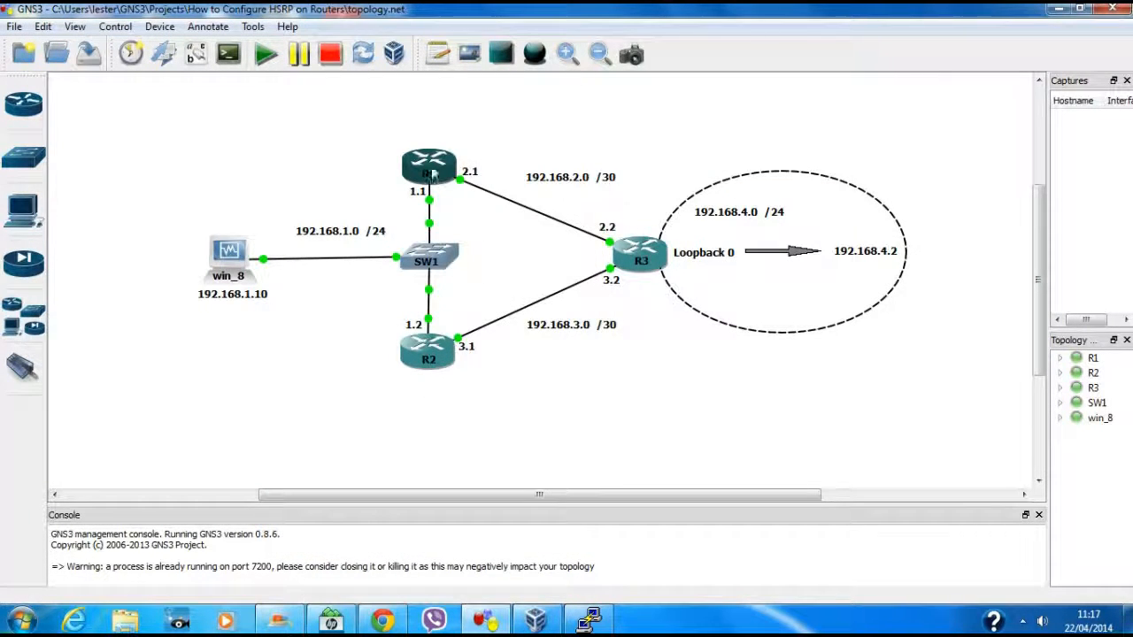
{"action": "type", "text": "iny"}
{"action": "key", "text": "BackSpace"}
{"action": "type", "text": "t "}
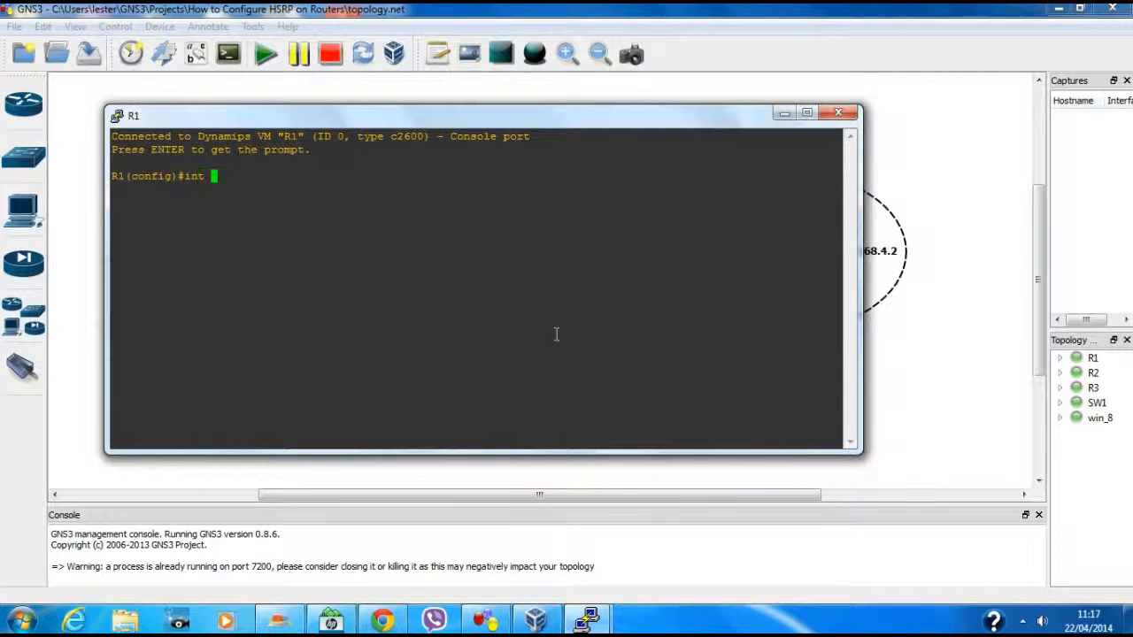
{"action": "type", "text": "fa0/0"}
{"action": "key", "text": "Return"}
{"action": "type", "text": "shut"}
{"action": "key", "text": "Return"}
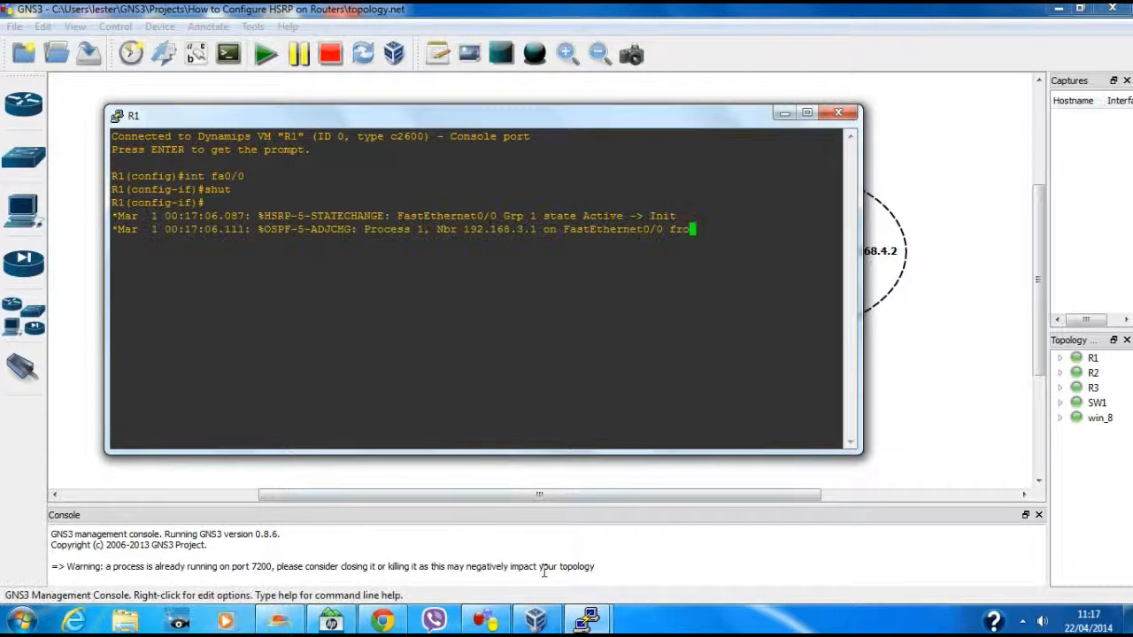
{"action": "mouse_move", "coordinate": [587, 620]}
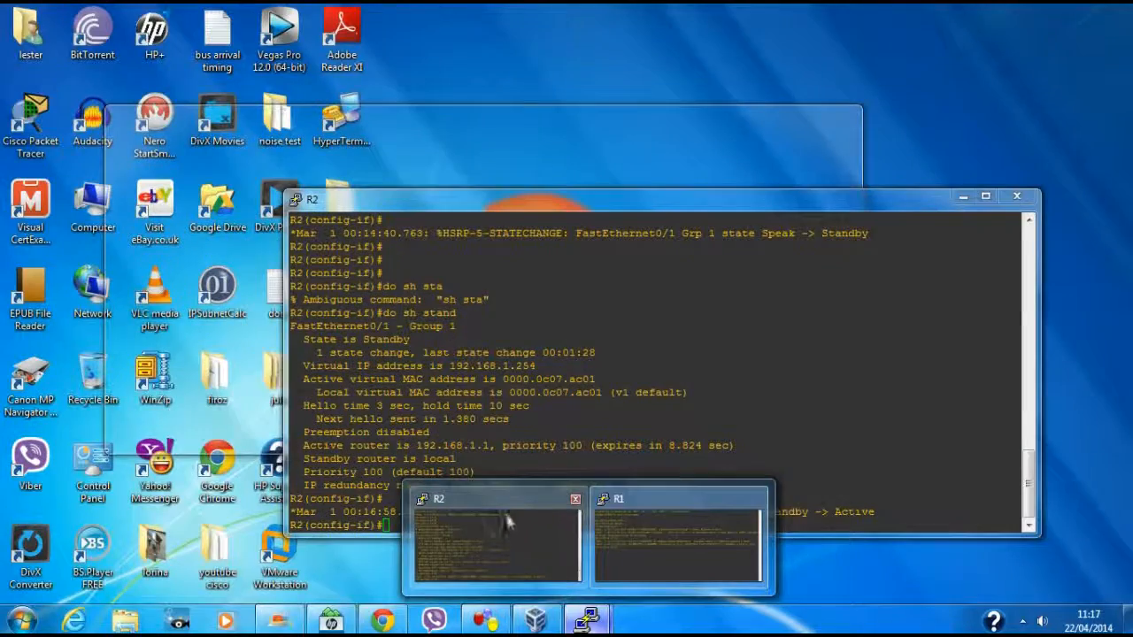
{"action": "left_click", "coordinate": [505, 510]}
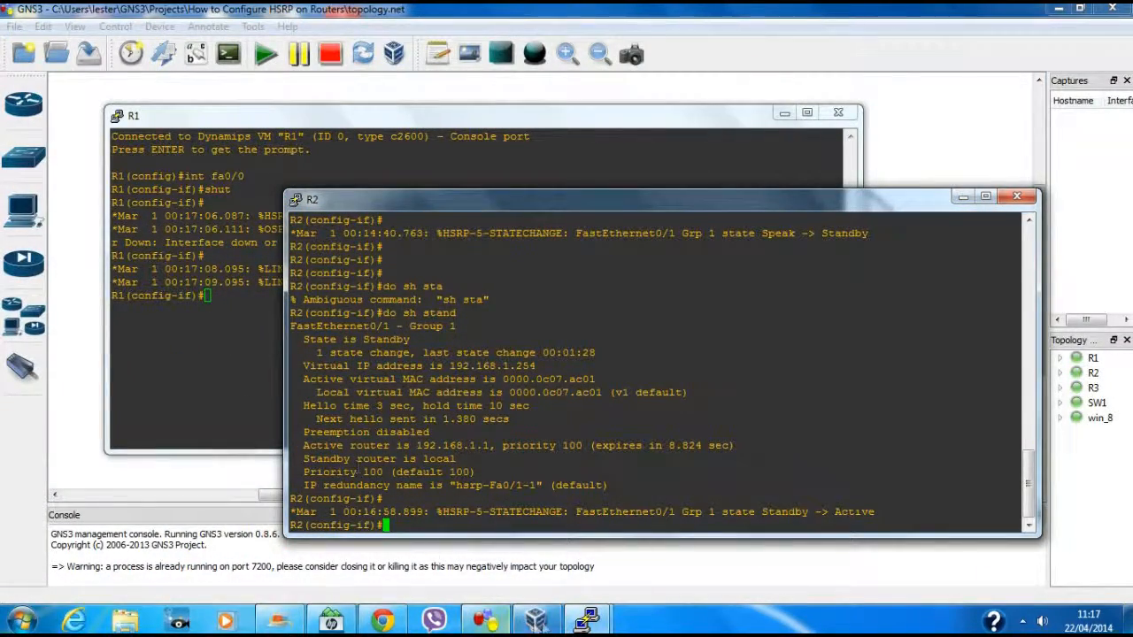
Start a continuous ping with ping 192.168.4.2 -t on the Windows 8 host and bring R2's console in front of it
{"action": "left_click", "coordinate": [537, 621]}
{"action": "key", "text": "Return"}
{"action": "key", "text": "Return"}
{"action": "key", "text": "Return"}
{"action": "key", "text": "Return"}
{"action": "key", "text": "Return"}
{"action": "key", "text": "Return"}
{"action": "key", "text": "Return"}
{"action": "key", "text": "Return"}
{"action": "key", "text": "Return"}
{"action": "key", "text": "Return"}
{"action": "key", "text": "Return"}
{"action": "key", "text": "Return"}
{"action": "key", "text": "Return"}
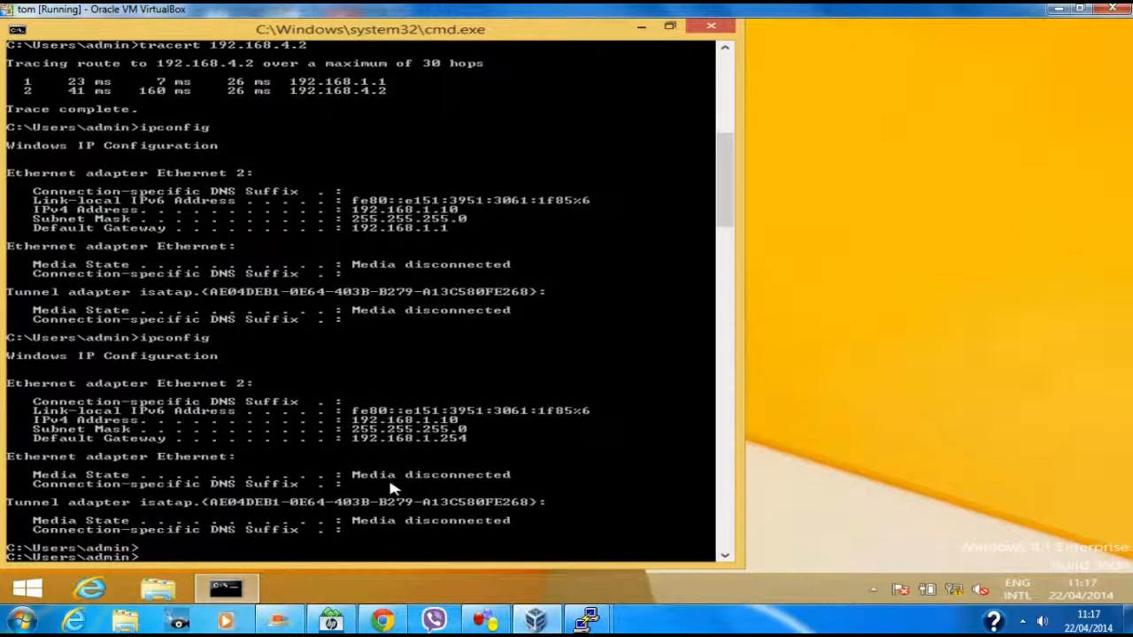
{"action": "key", "text": "Up"}
{"action": "key", "text": "Up"}
{"action": "key", "text": "Up"}
{"action": "type", "text": "-t"}
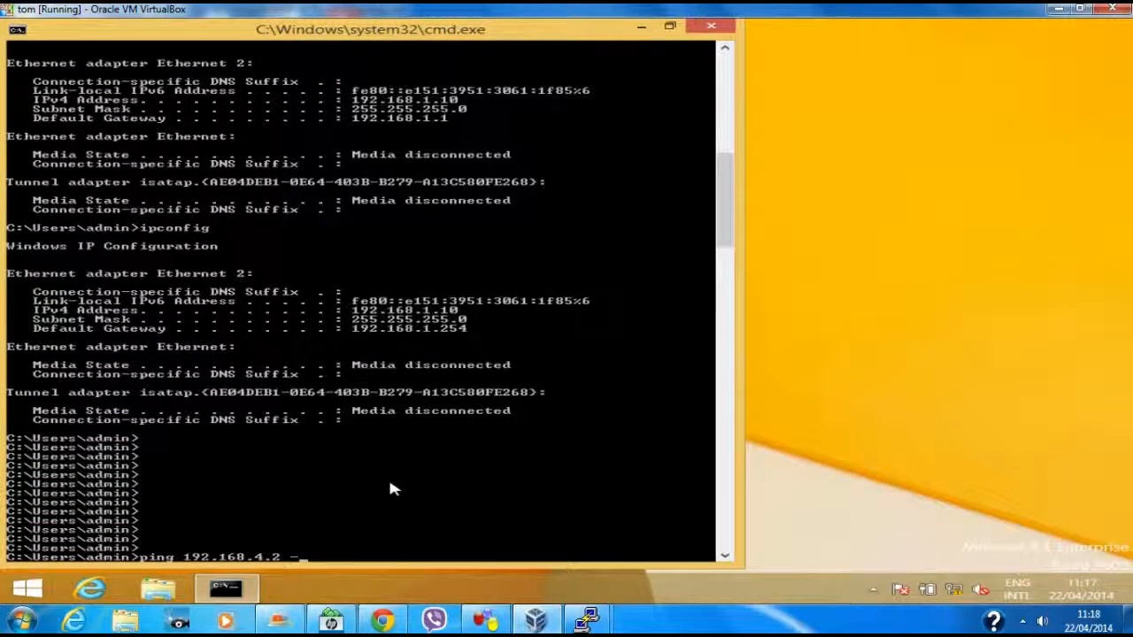
{"action": "key", "text": "Return"}
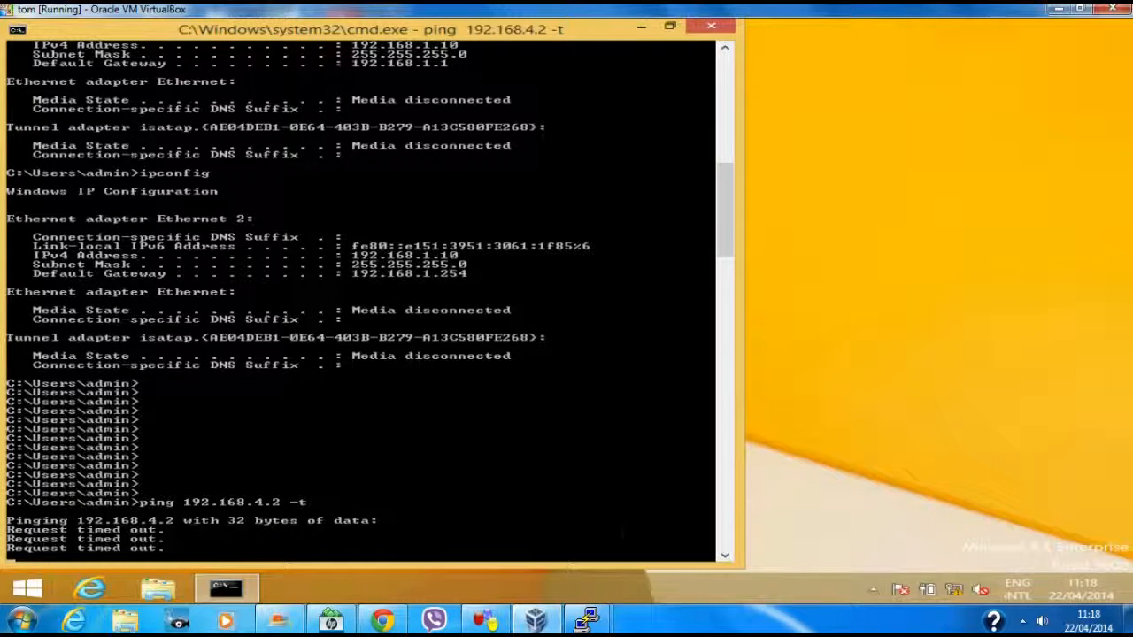
{"action": "mouse_move", "coordinate": [585, 625]}
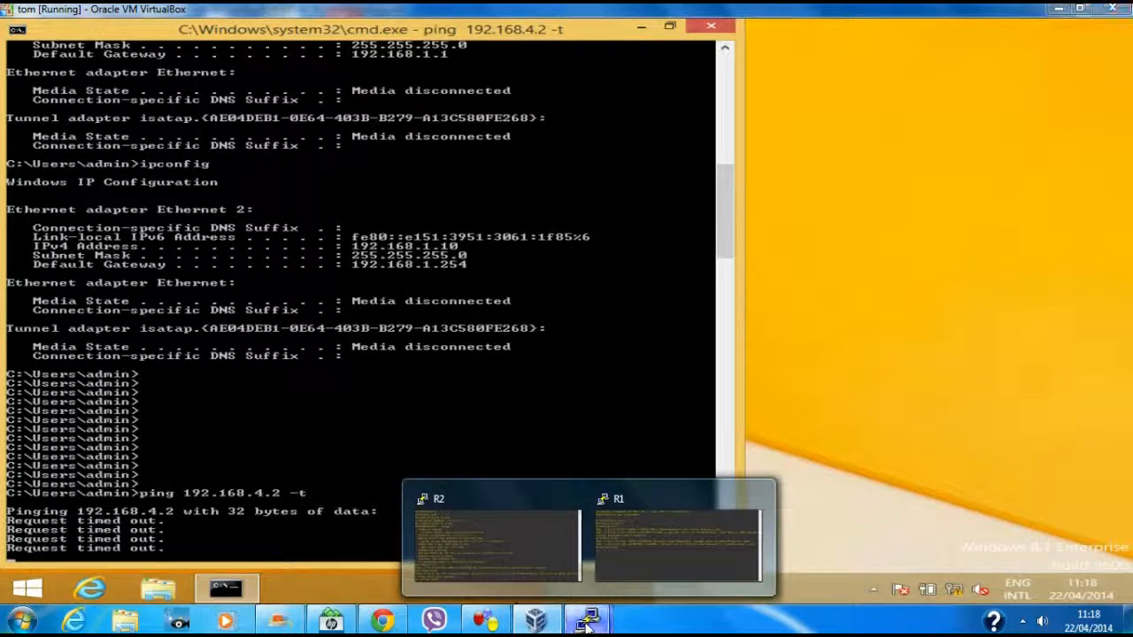
{"action": "left_click", "coordinate": [524, 494]}
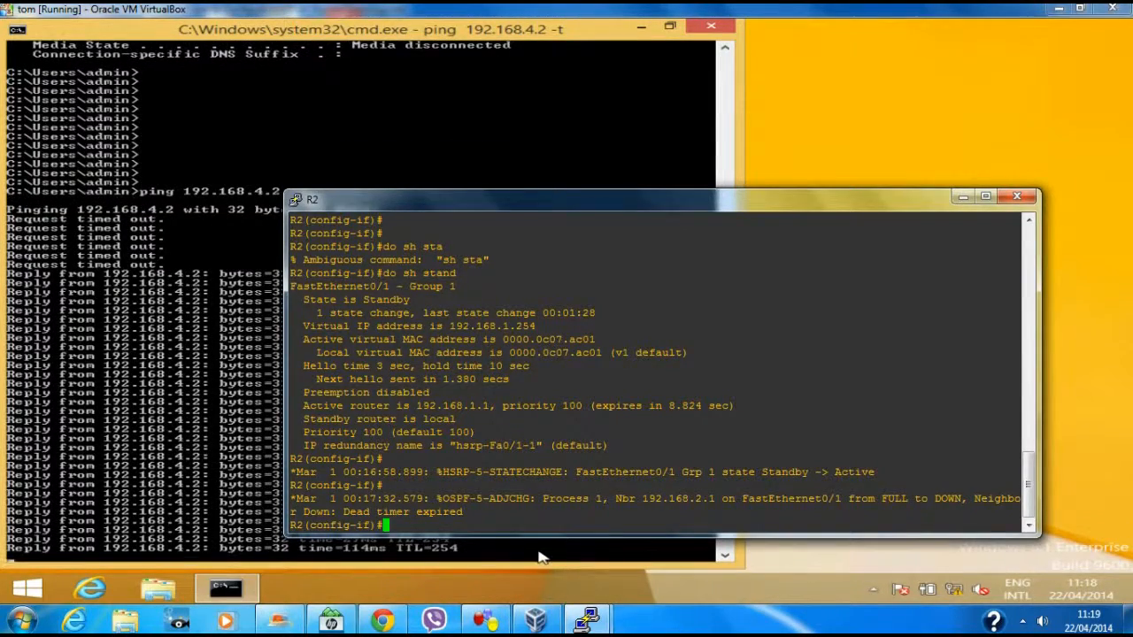
Display R2's HSRP status with do sh stan and check the running ping on the Windows 8 host
{"action": "key", "text": "Return"}
{"action": "key", "text": "Return"}
{"action": "key", "text": "Return"}
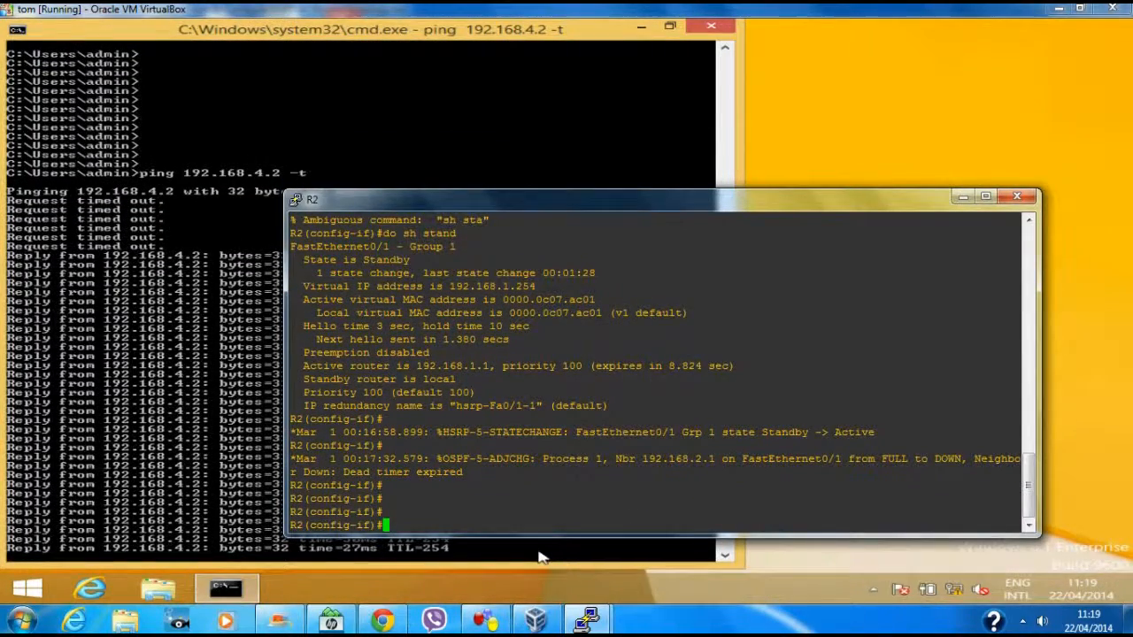
{"action": "type", "text": "do sh stan"}
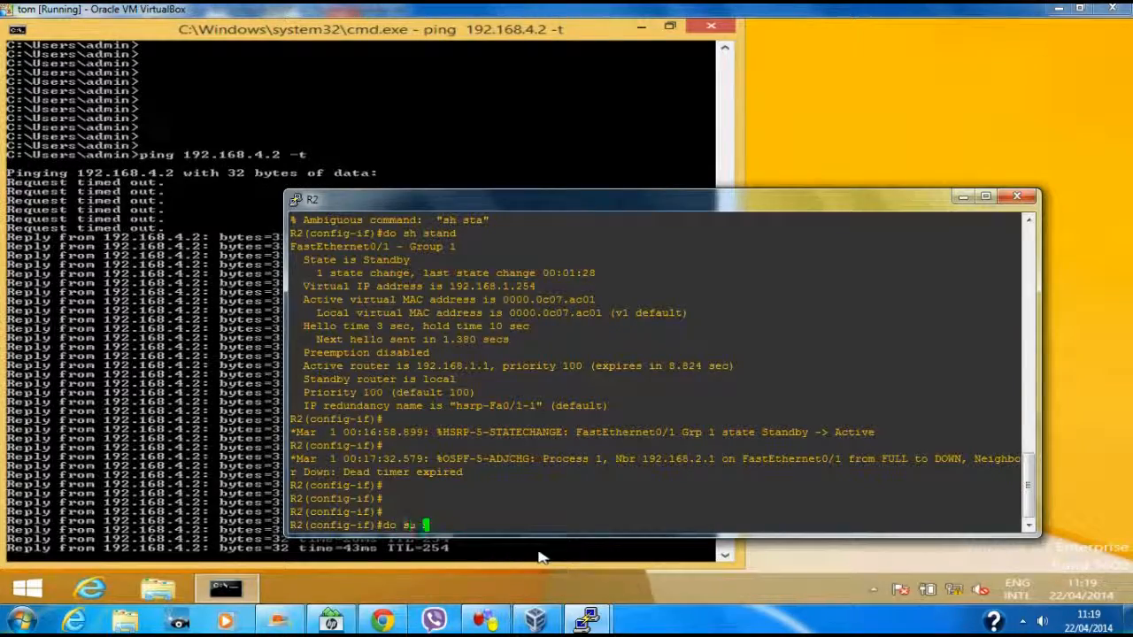
{"action": "key", "text": "Return"}
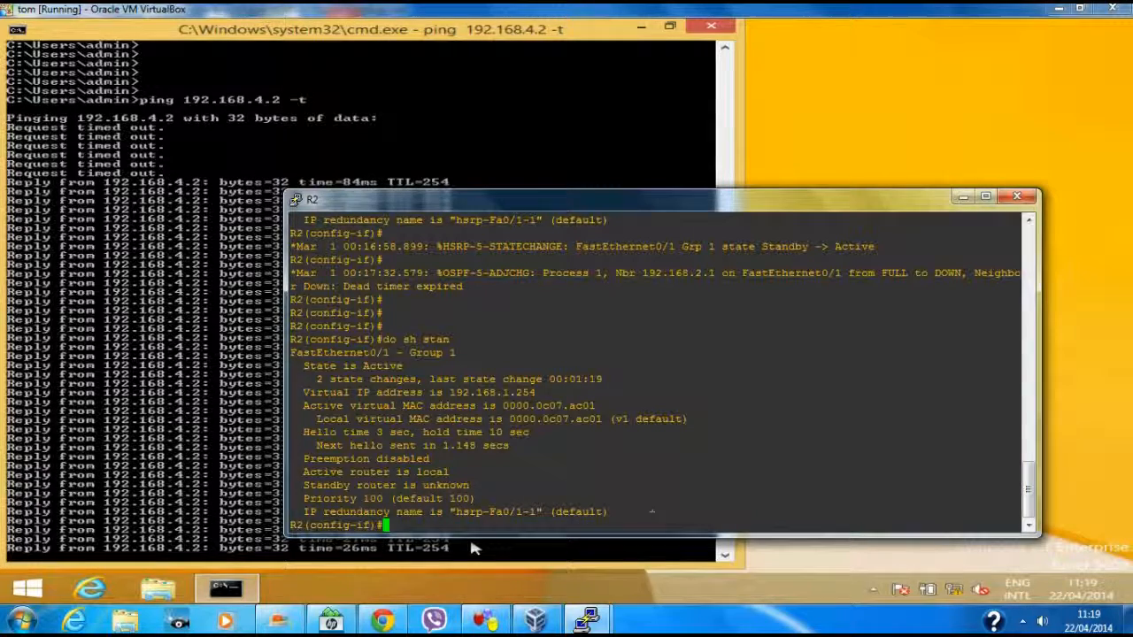
{"action": "mouse_move", "coordinate": [556, 627]}
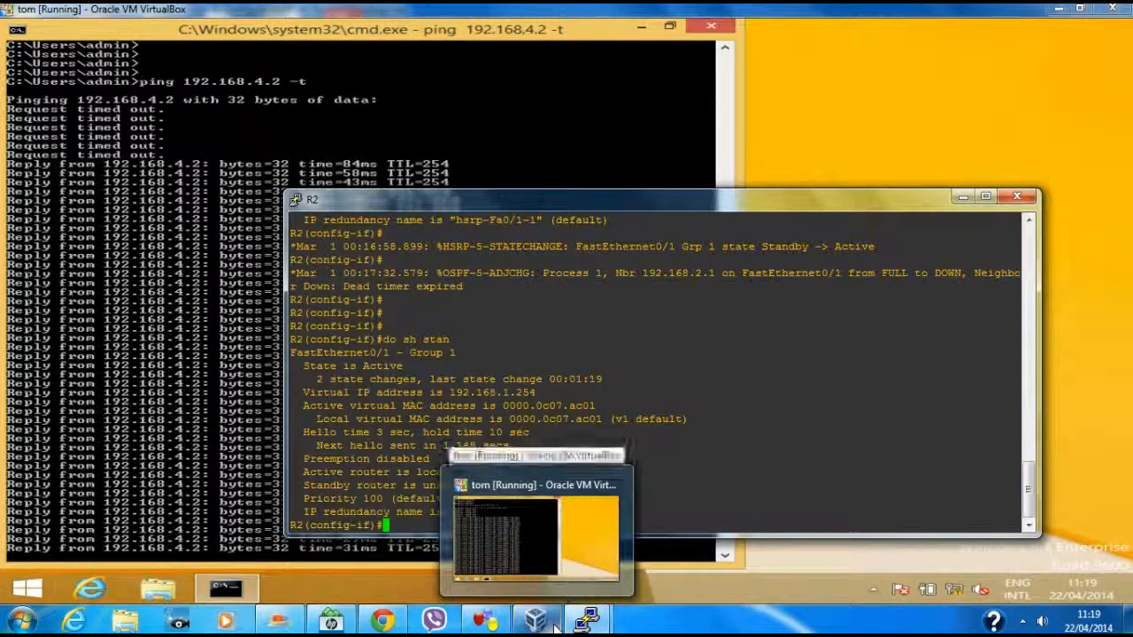
{"action": "left_click", "coordinate": [556, 627]}
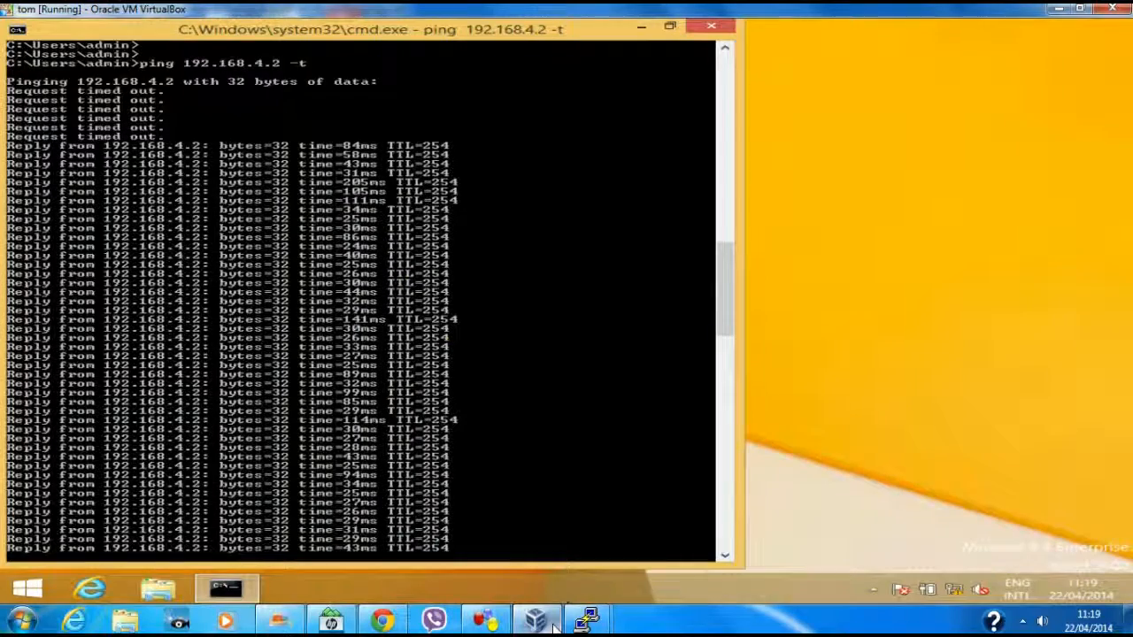
Return to the GNS3 topology and close the open R1 and R2 console windows
{"action": "mouse_move", "coordinate": [584, 618]}
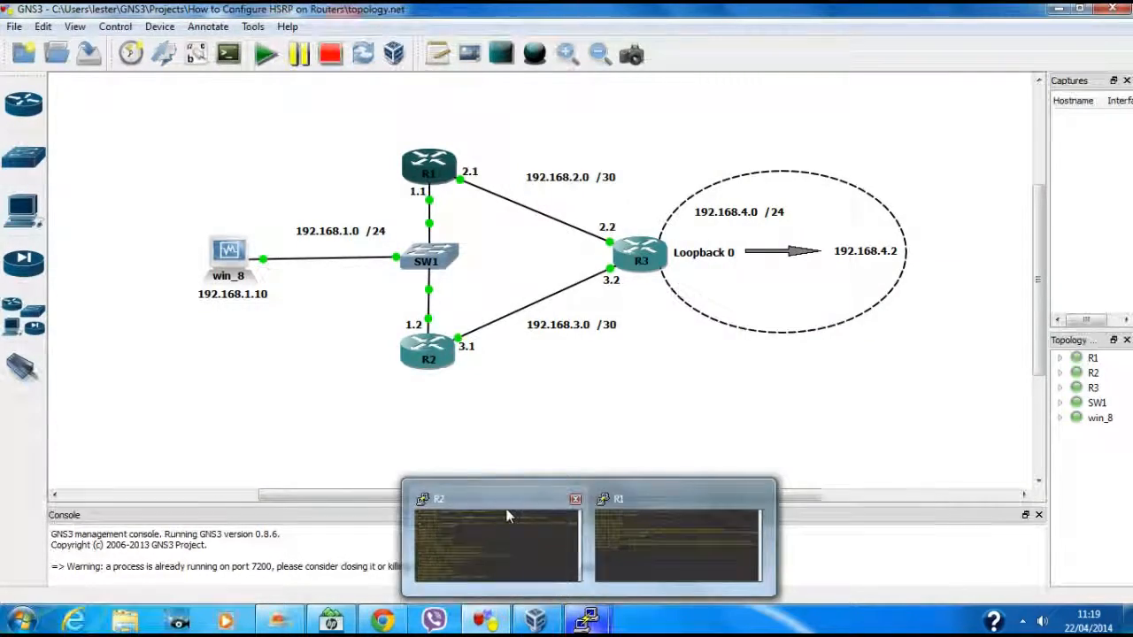
{"action": "left_click", "coordinate": [507, 531]}
{"action": "mouse_move", "coordinate": [599, 623]}
{"action": "left_click", "coordinate": [633, 492]}
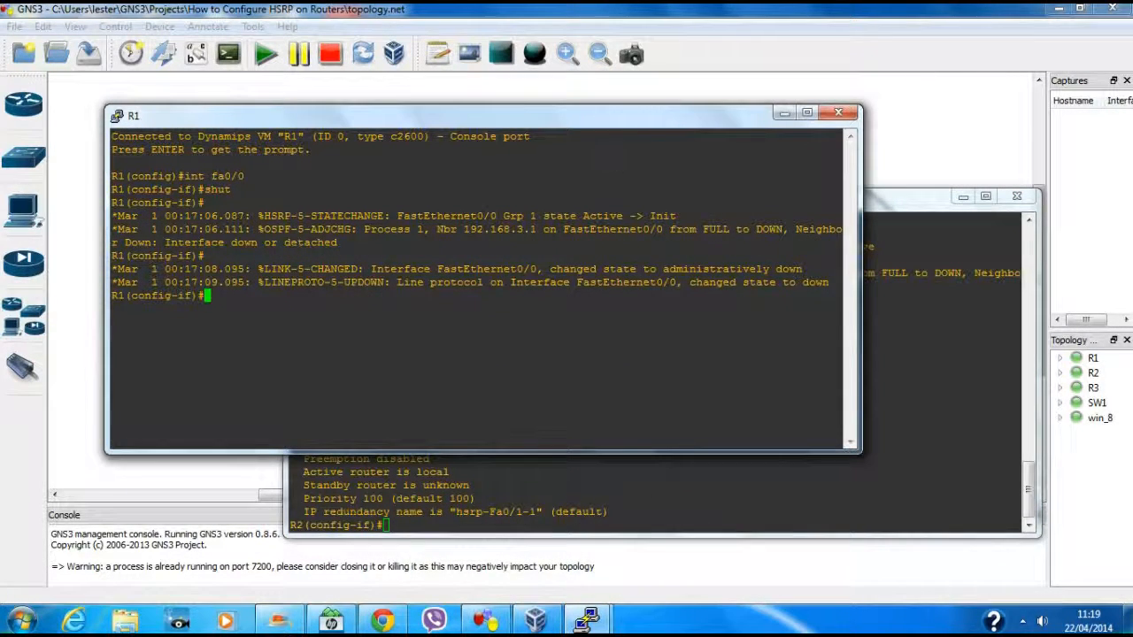
{"action": "left_click", "coordinate": [838, 113]}
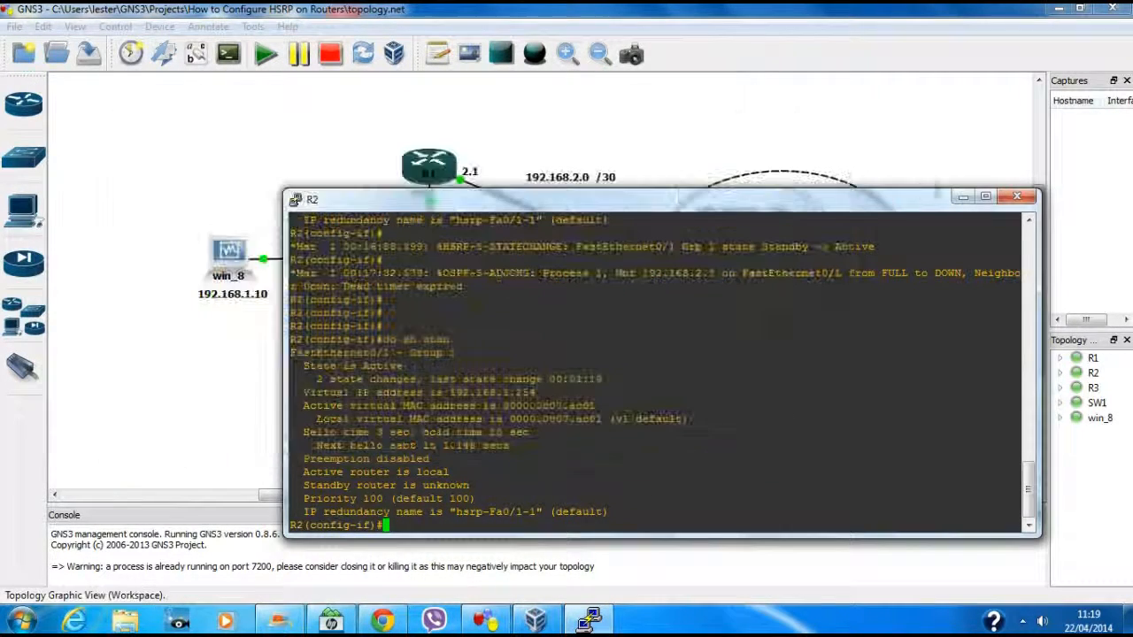
{"action": "left_click", "coordinate": [1015, 198]}
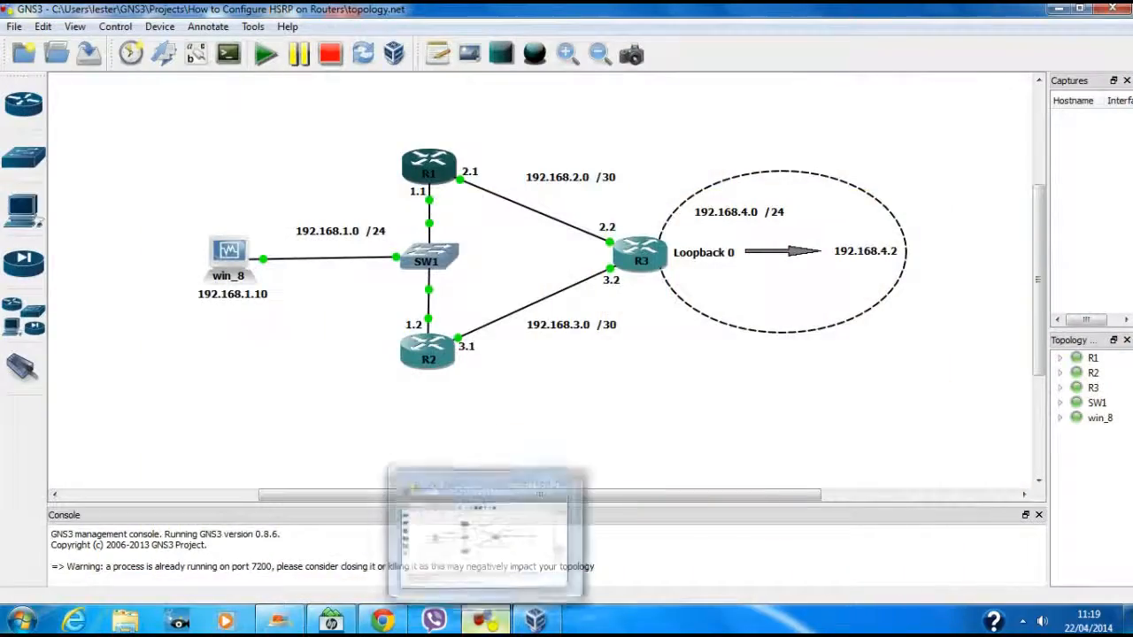
Open a new console to R1 and bring its interface fa0/0 back up with no shut
{"action": "right_click", "coordinate": [429, 171]}
{"action": "left_click", "coordinate": [462, 280]}
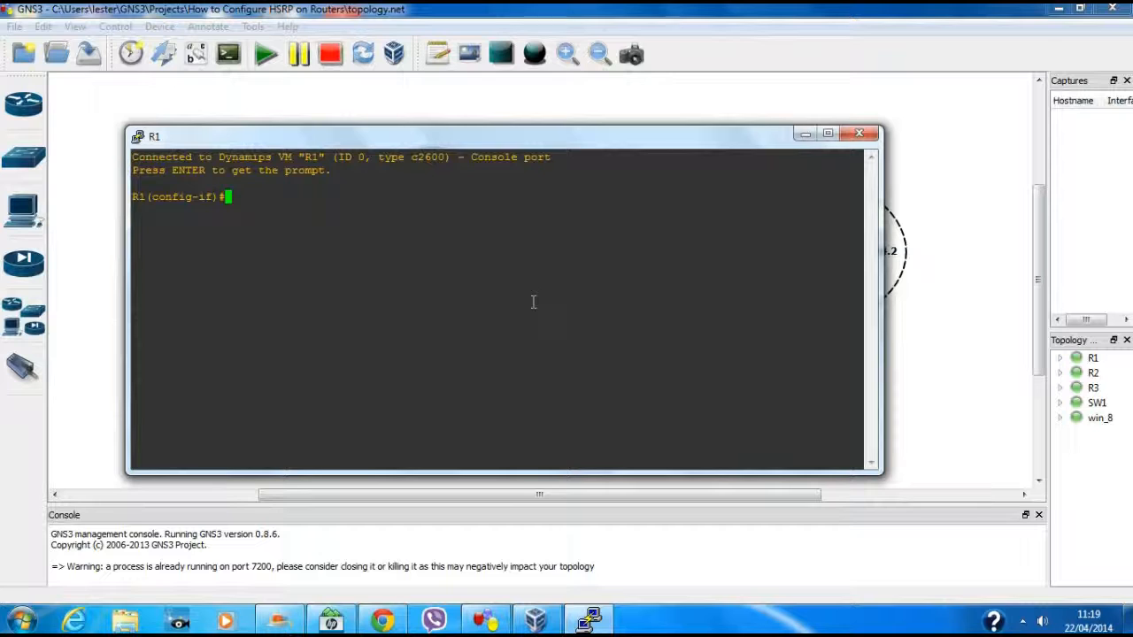
{"action": "type", "text": "no shut"}
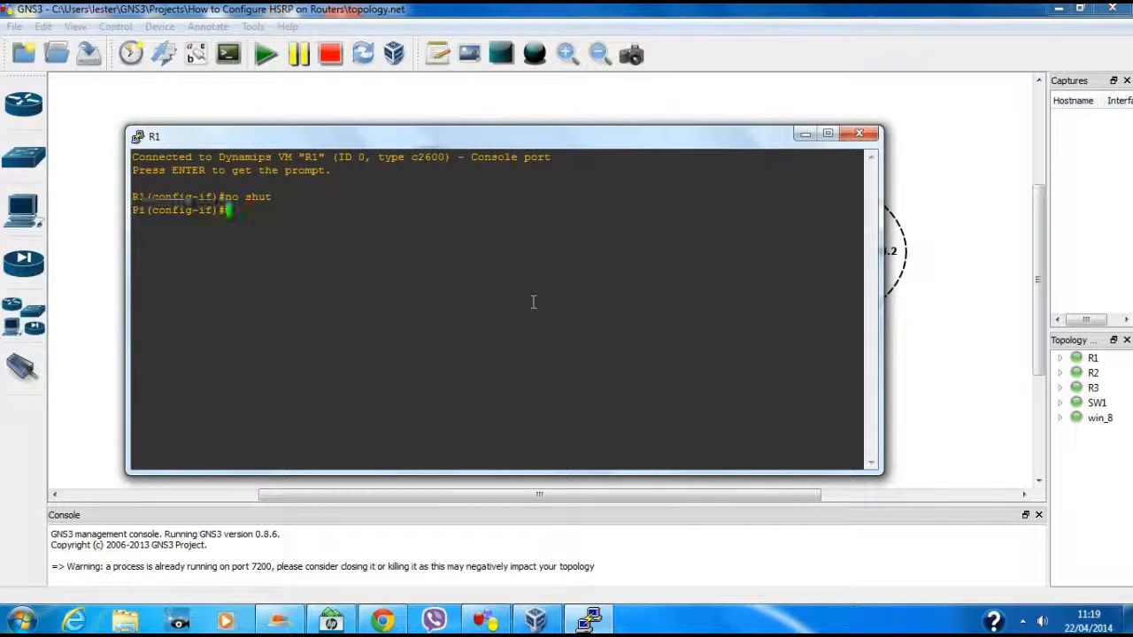
{"action": "key", "text": "Return"}
{"action": "key", "text": "Return"}
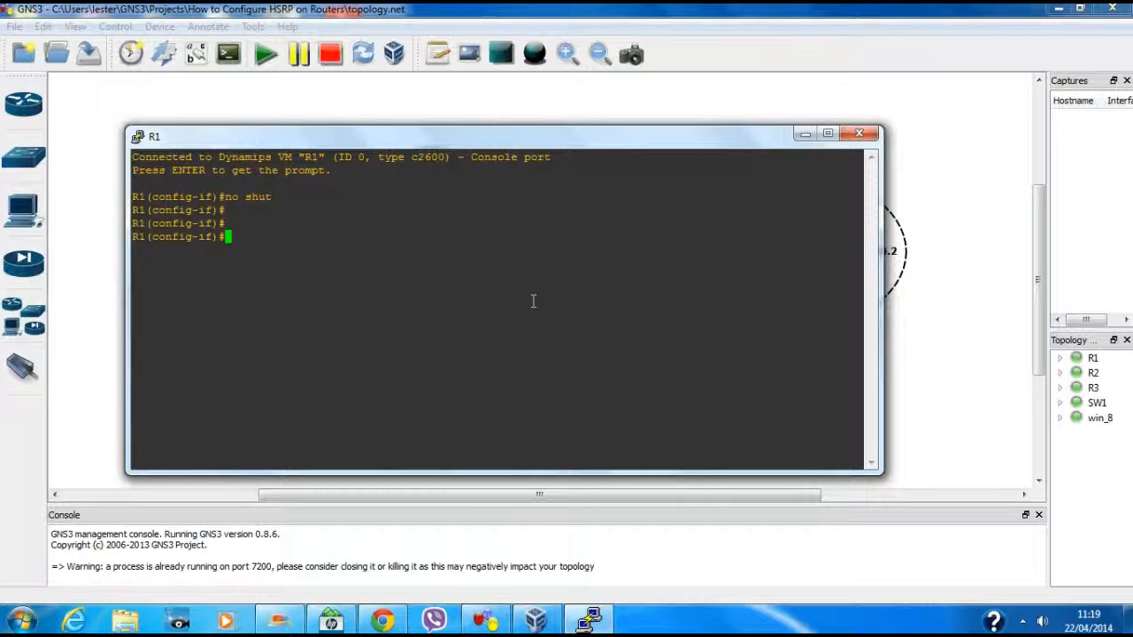
{"action": "left_click_drag", "start_coordinate": [507, 136], "coordinate": [655, 102]}
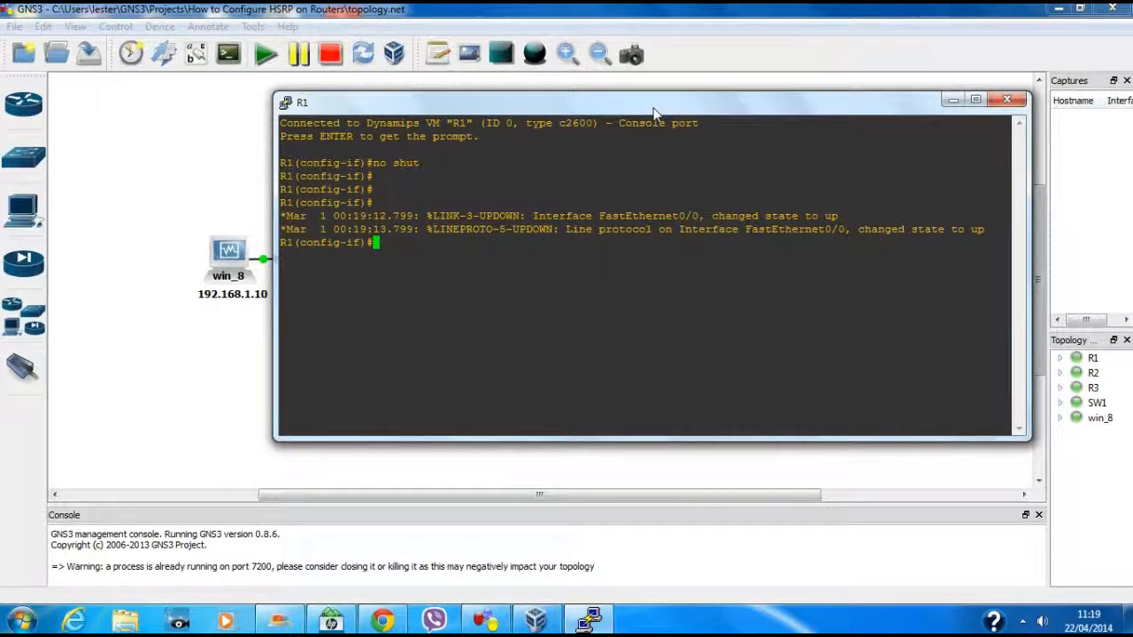
Switch to the Windows 8 host and stop its continuous ping to 192.168.4.2
{"action": "left_click", "coordinate": [535, 619]}
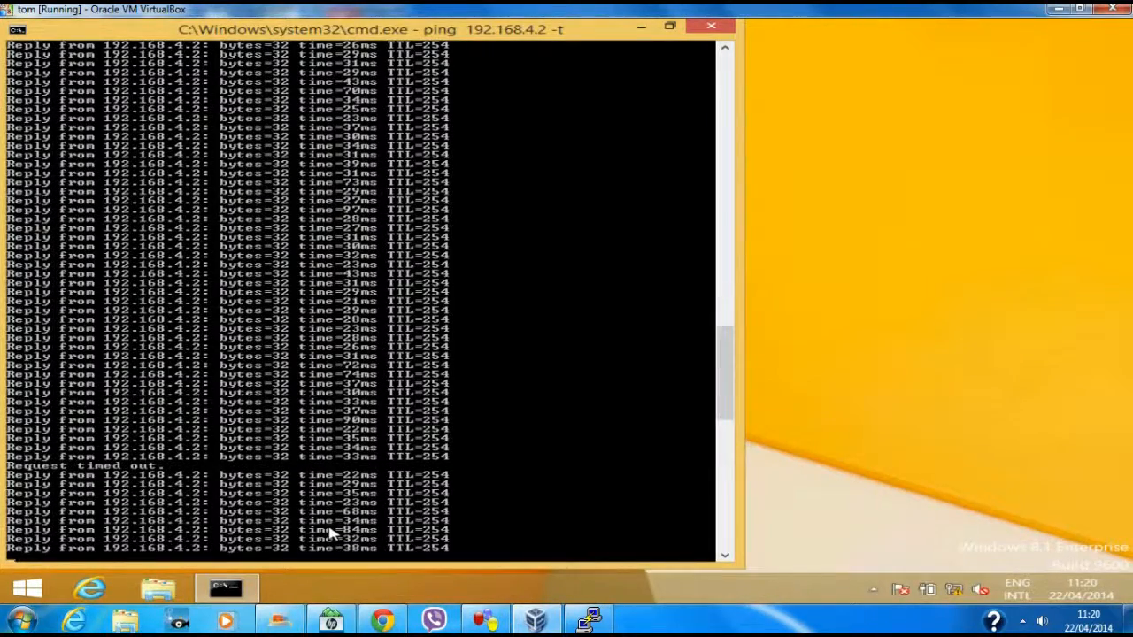
{"action": "key", "text": "ctrl+c"}
{"action": "key", "text": "Return"}
{"action": "key", "text": "Return"}
{"action": "key", "text": "Return"}
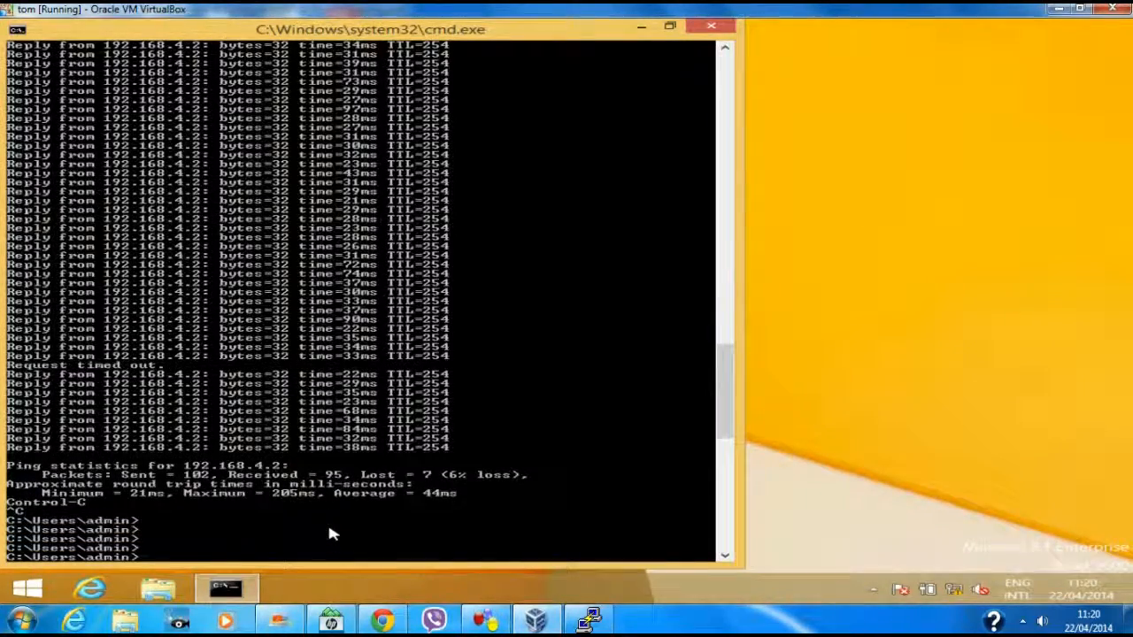
Trace the route from the Windows 8 host with tracert 192.168.4.2
{"action": "type", "text": "tracert 1"}
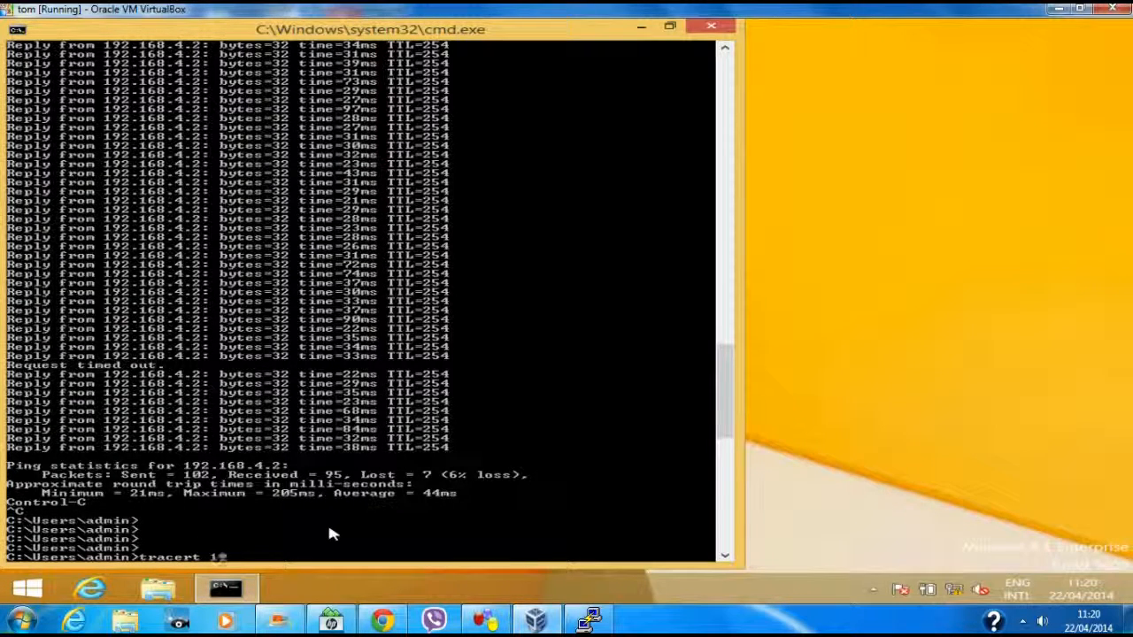
{"action": "type", "text": "92.168.4.2"}
{"action": "key", "text": "Return"}
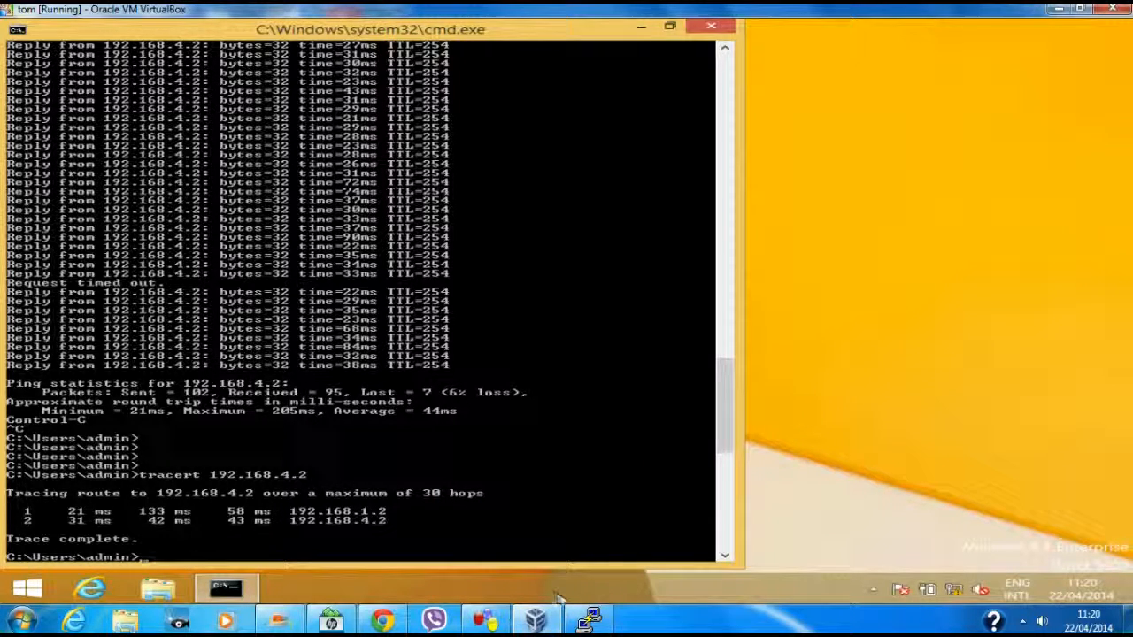
Bring R1's console forward and display its HSRP status with do sh stand
{"action": "left_click", "coordinate": [587, 622]}
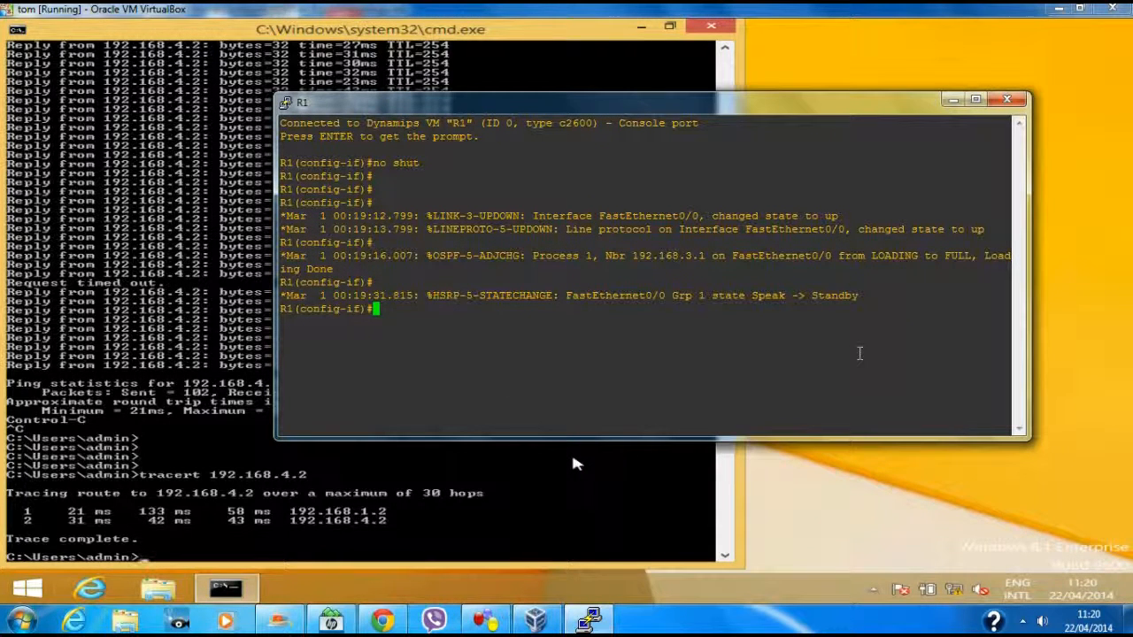
{"action": "key", "text": "Return"}
{"action": "key", "text": "Return"}
{"action": "type", "text": "do sh sta"}
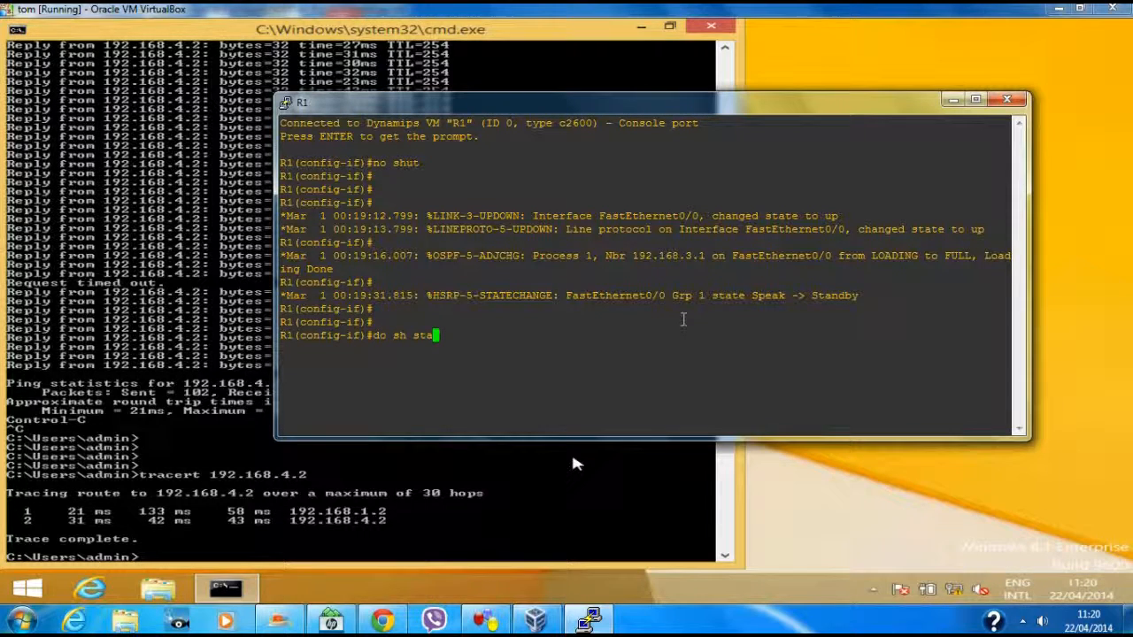
{"action": "type", "text": "nd"}
{"action": "key", "text": "Return"}
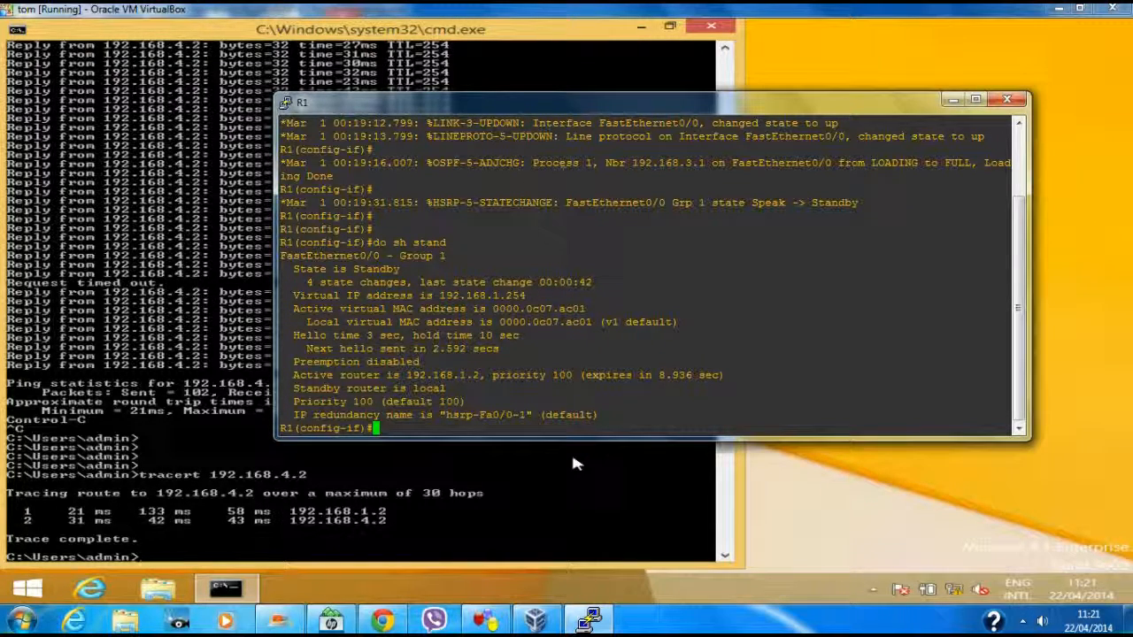
Display R1's interface addresses and states with do sh ip int brief
{"action": "key", "text": "Return"}
{"action": "key", "text": "Return"}
{"action": "key", "text": "Return"}
{"action": "type", "text": "do sh ip "}
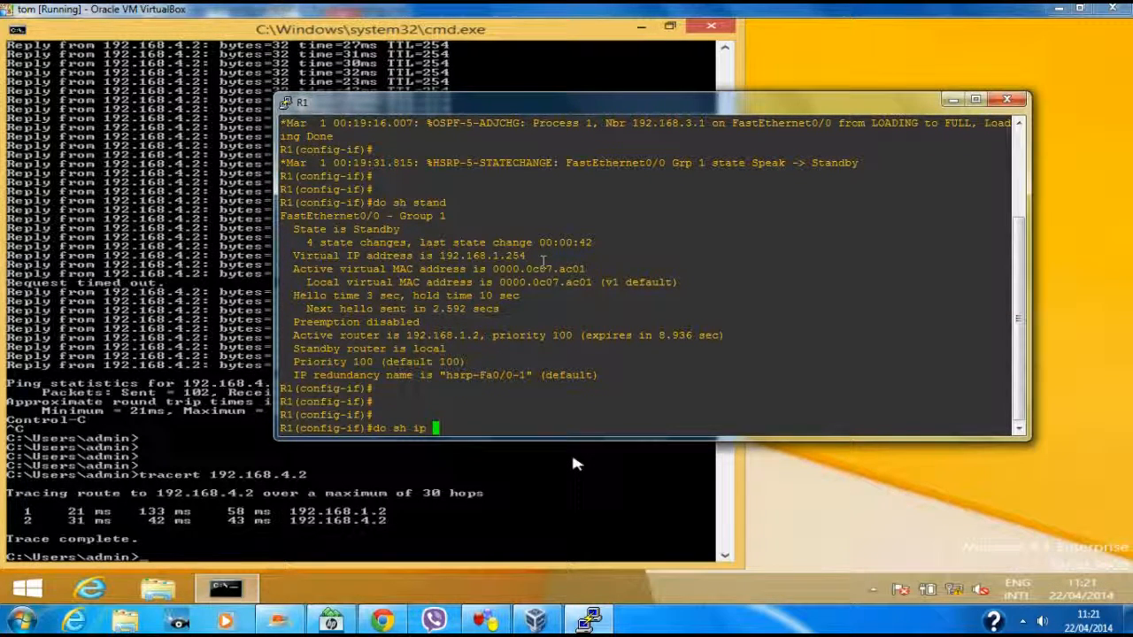
{"action": "type", "text": "intnt brief"}
{"action": "key", "text": "Return"}
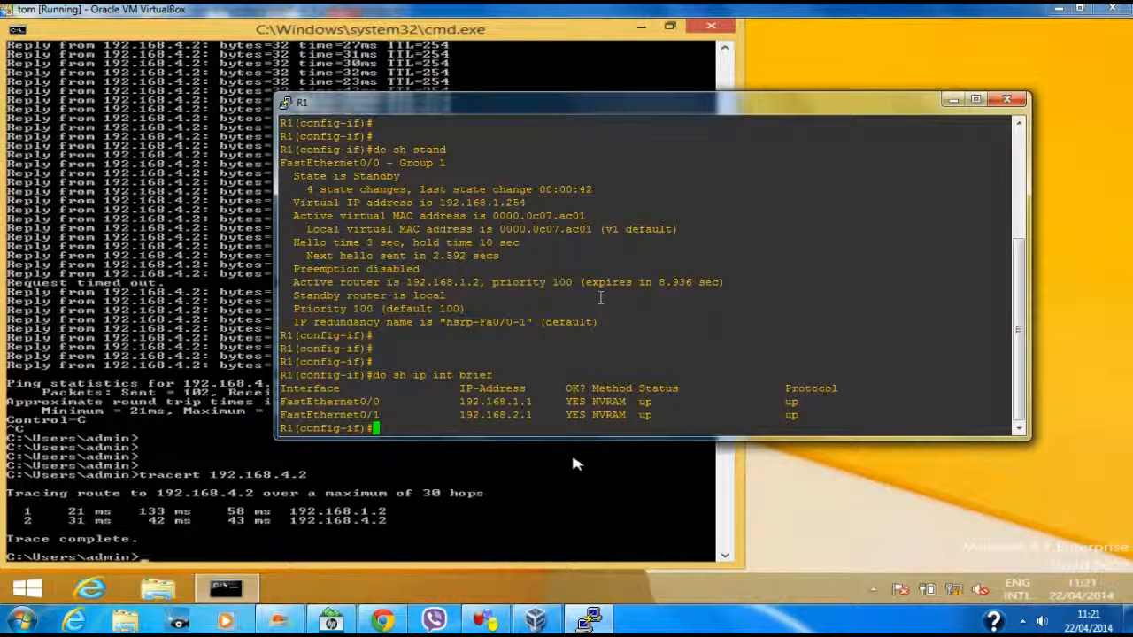
Raise R1's HSRP priority for group 1 with standby 1 priority 101
{"action": "type", "text": "stan"}
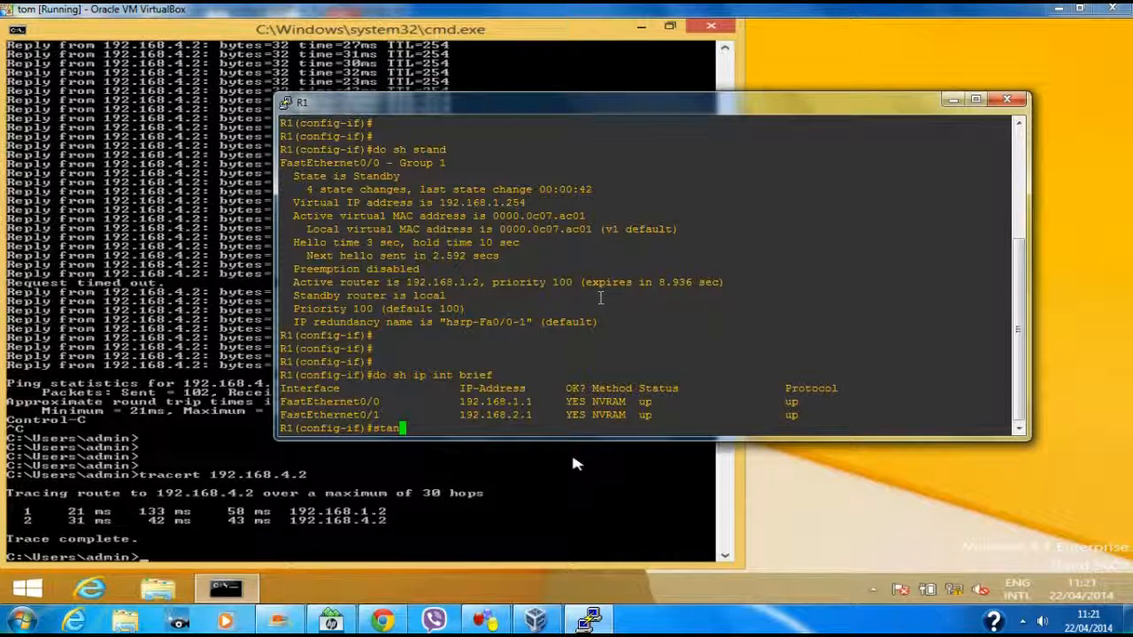
{"action": "key", "text": "Tab"}
{"action": "type", "text": "1 "}
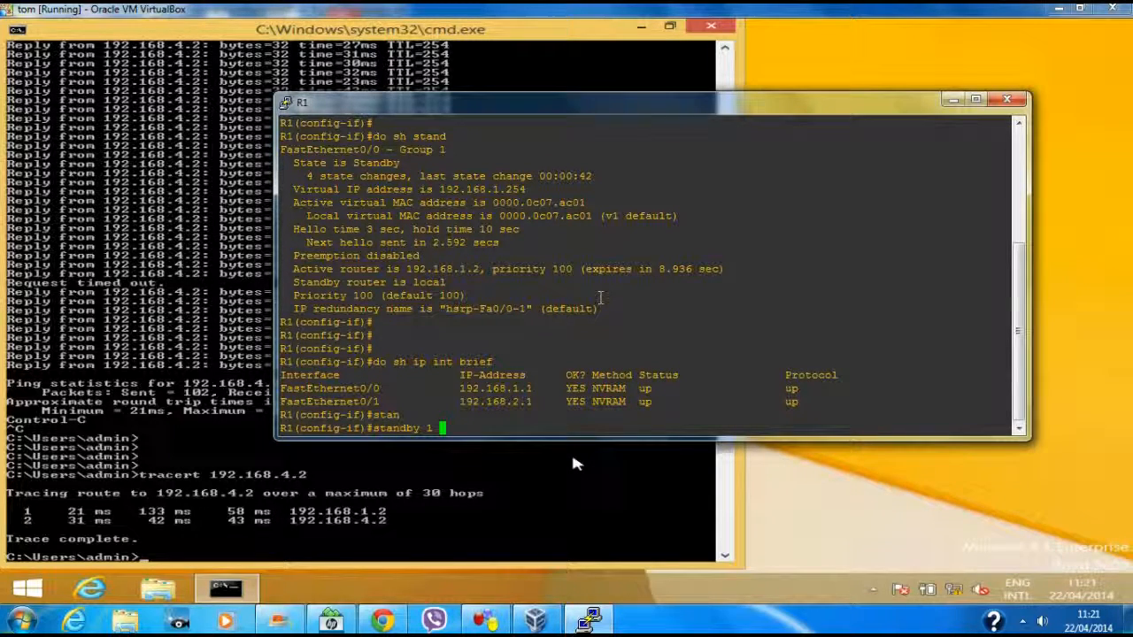
{"action": "type", "text": "pr"}
{"action": "key", "text": "Tab"}
{"action": "type", "text": "i"}
{"action": "key", "text": "Tab"}
{"action": "type", "text": "101"}
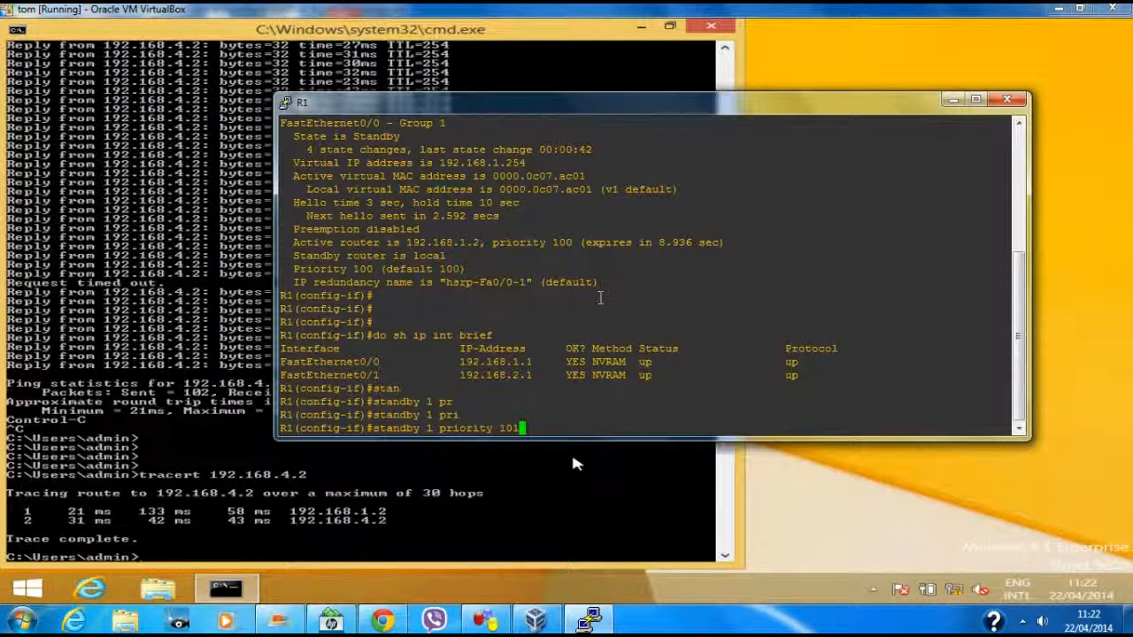
{"action": "key", "text": "Return"}
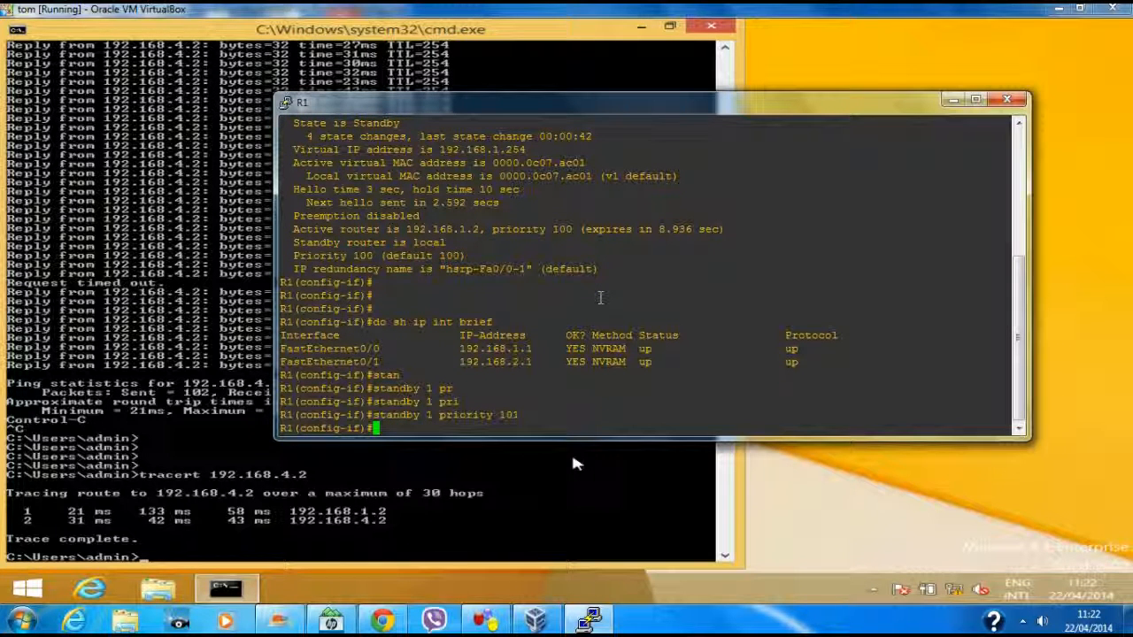
Recall and rerun do sh ip int brief on R1 to review its interfaces
{"action": "key", "text": "Up"}
{"action": "key", "text": "Up"}
{"action": "key", "text": "Up"}
{"action": "key", "text": "Up"}
{"action": "key", "text": "Up"}
{"action": "key", "text": "Return"}
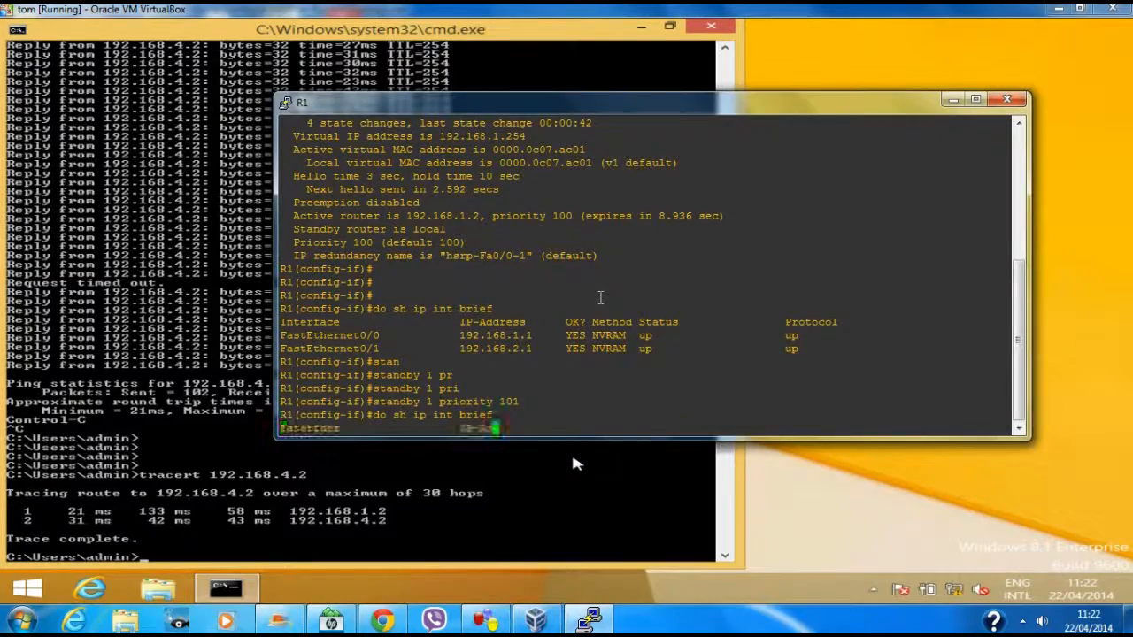
{"action": "key", "text": "Return"}
{"action": "key", "text": "Return"}
{"action": "key", "text": "Return"}
Edit the recalled command into do sh stand and run it to check R1's HSRP priority and state
{"action": "key", "text": "Up"}
{"action": "key", "text": "Up"}
{"action": "key", "text": "Up"}
{"action": "key", "text": "BackSpace"}
{"action": "key", "text": "BackSpace"}
{"action": "key", "text": "BackSpace"}
{"action": "key", "text": "BackSpace"}
{"action": "key", "text": "BackSpace"}
{"action": "key", "text": "BackSpace"}
{"action": "key", "text": "BackSpace"}
{"action": "key", "text": "BackSpace"}
{"action": "key", "text": "BackSpace"}
{"action": "key", "text": "BackSpace"}
{"action": "key", "text": "BackSpace"}
{"action": "key", "text": "BackSpace"}
{"action": "type", "text": "stand"}
{"action": "key", "text": "Return"}
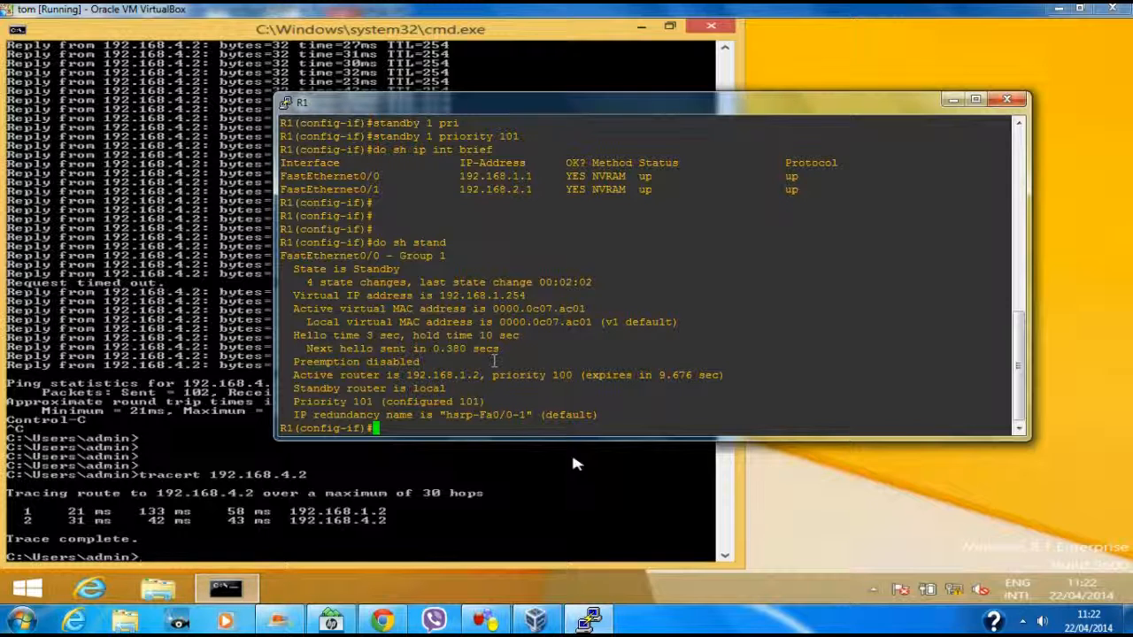
Recheck the HSRP state on R1 with do sh stan
{"action": "key", "text": "Return"}
{"action": "key", "text": "Return"}
{"action": "key", "text": "Return"}
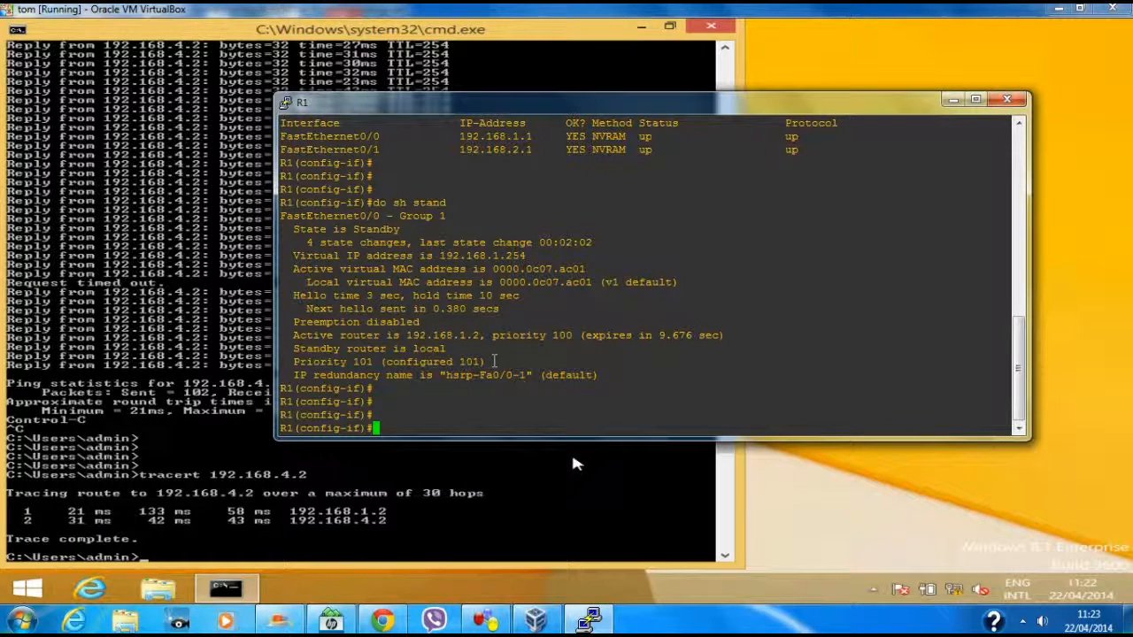
{"action": "type", "text": "do sh stan"}
{"action": "key", "text": "Return"}
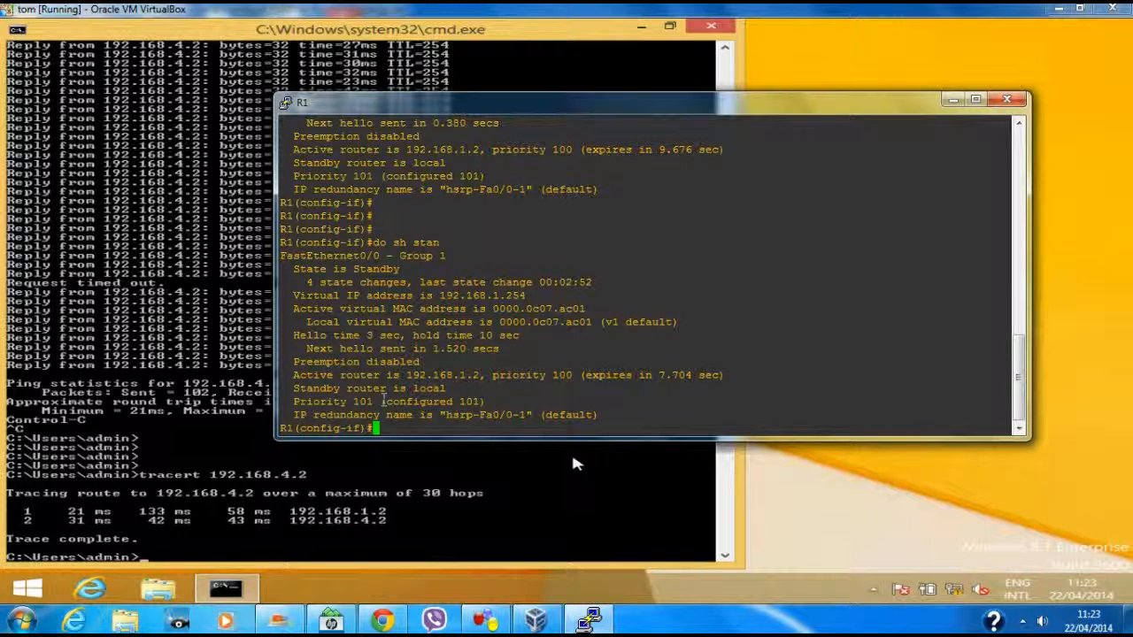
{"action": "key", "text": "Return"}
{"action": "key", "text": "Return"}
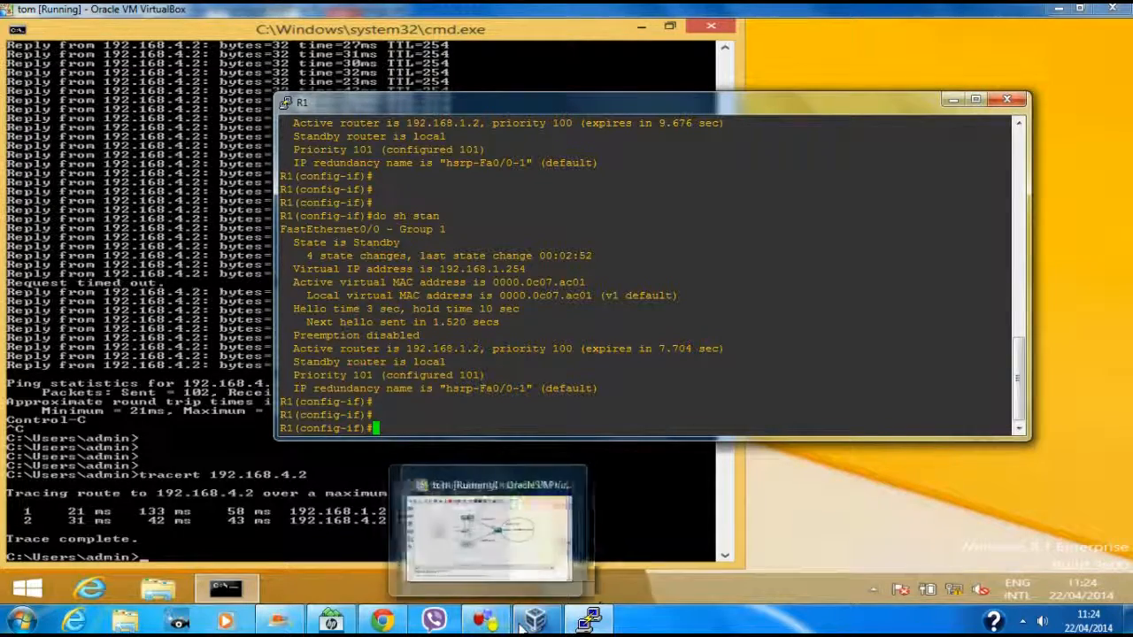
Switch to GNS3, open a console to R2, and shut down its interface fa0/1 with shut
{"action": "left_click", "coordinate": [488, 622]}
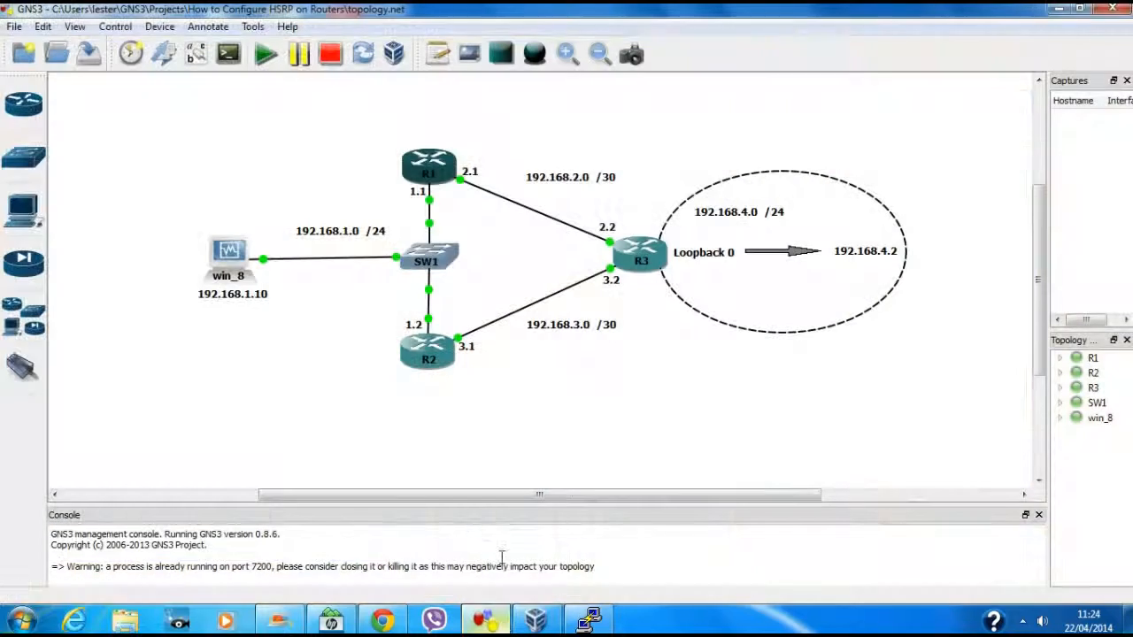
{"action": "right_click", "coordinate": [428, 354]}
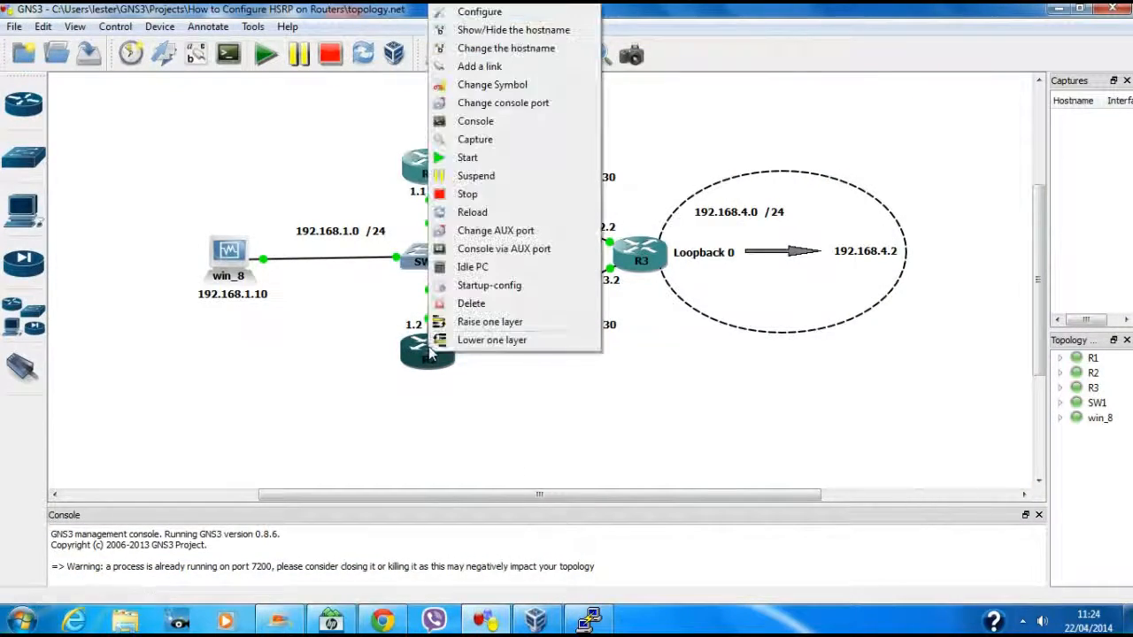
{"action": "left_click", "coordinate": [469, 157]}
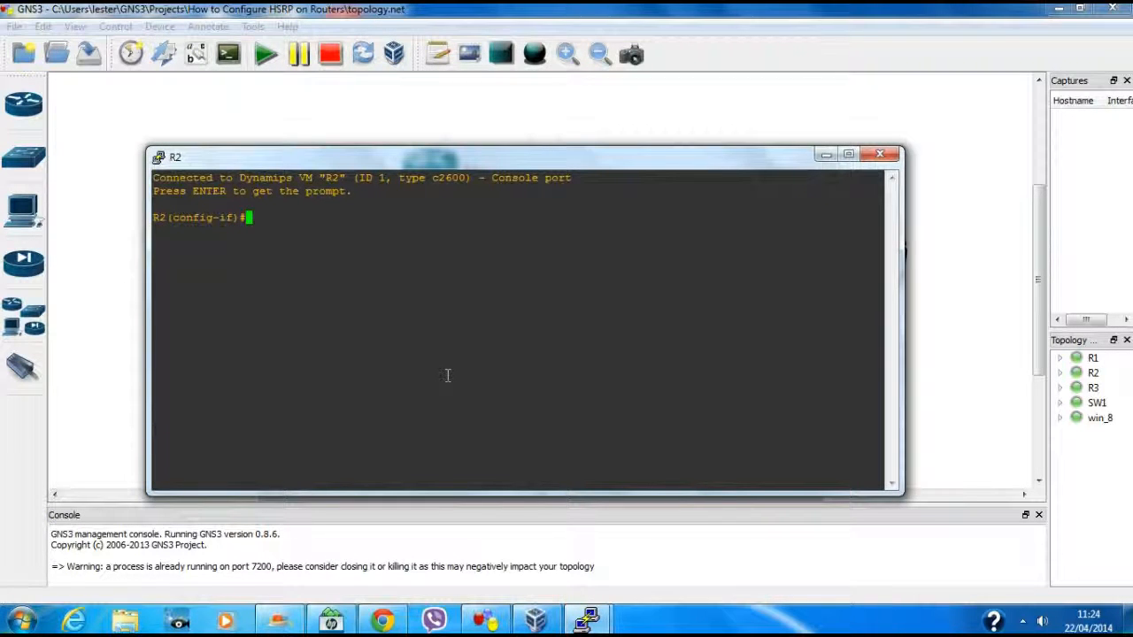
{"action": "type", "text": "shut"}
{"action": "key", "text": "Return"}
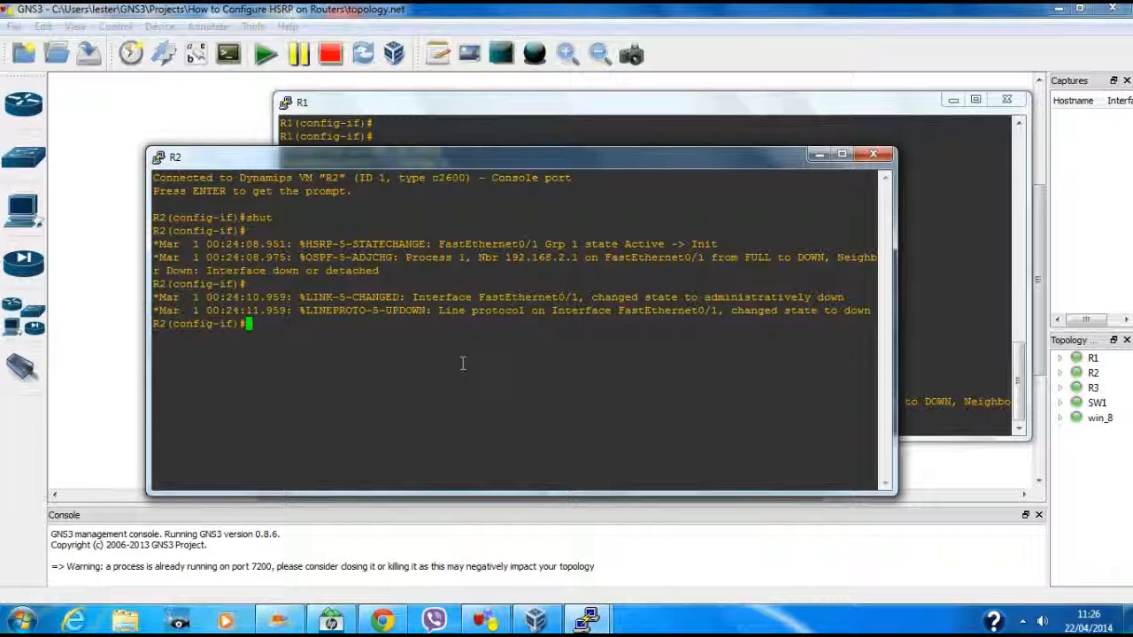
Check R2's HSRP group state and priority with do sh stand
{"action": "key", "text": "Return"}
{"action": "key", "text": "Return"}
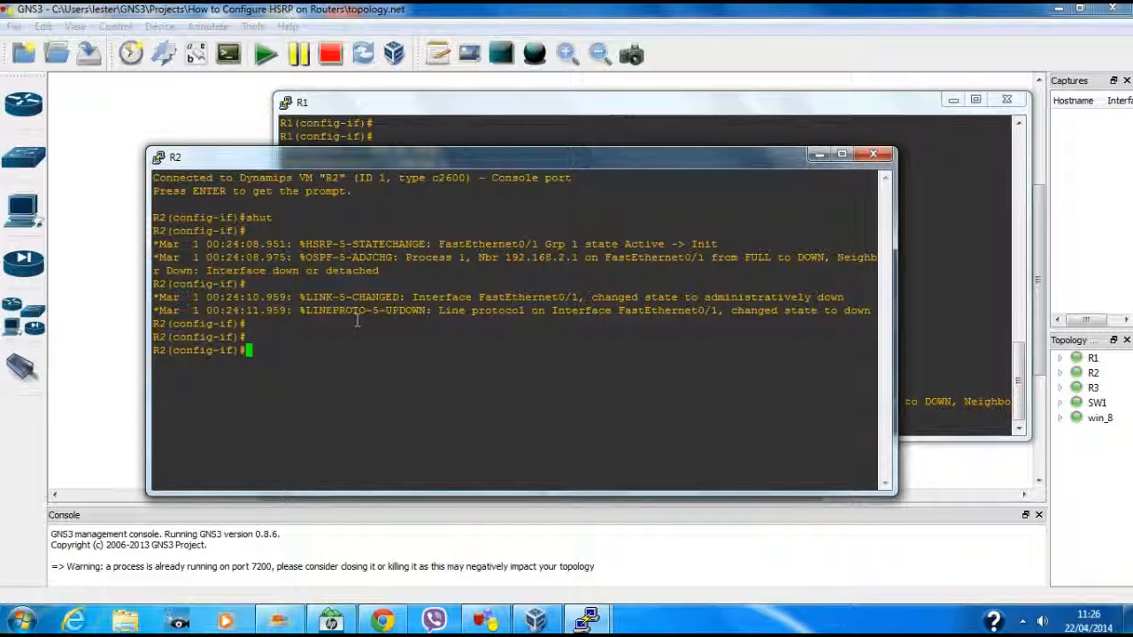
{"action": "type", "text": "do sh stann"}
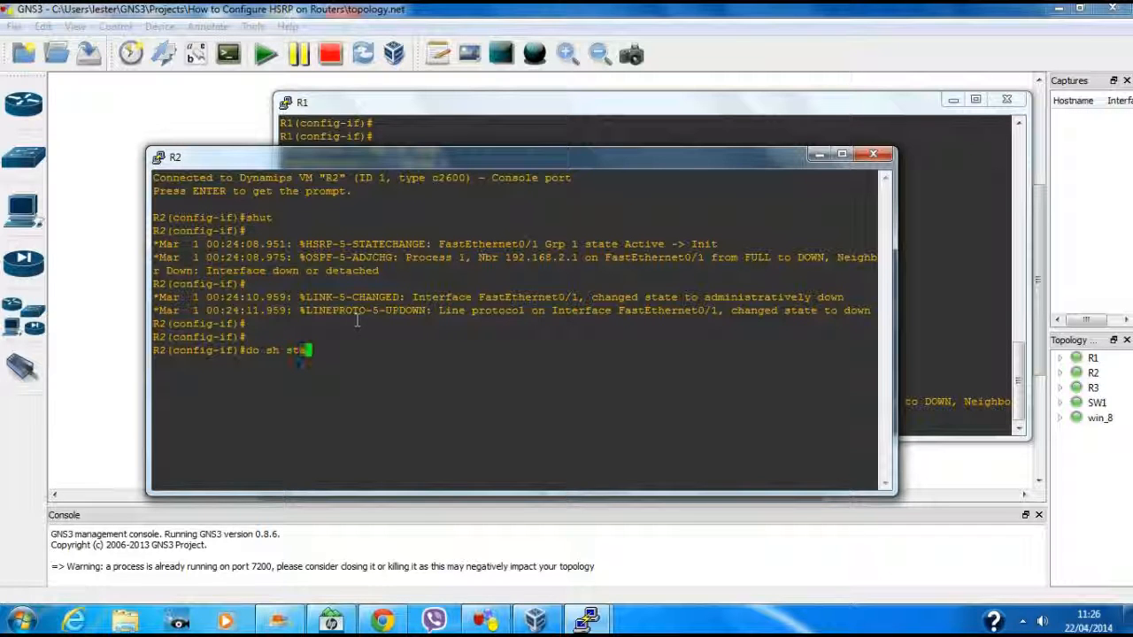
{"action": "key", "text": "Return"}
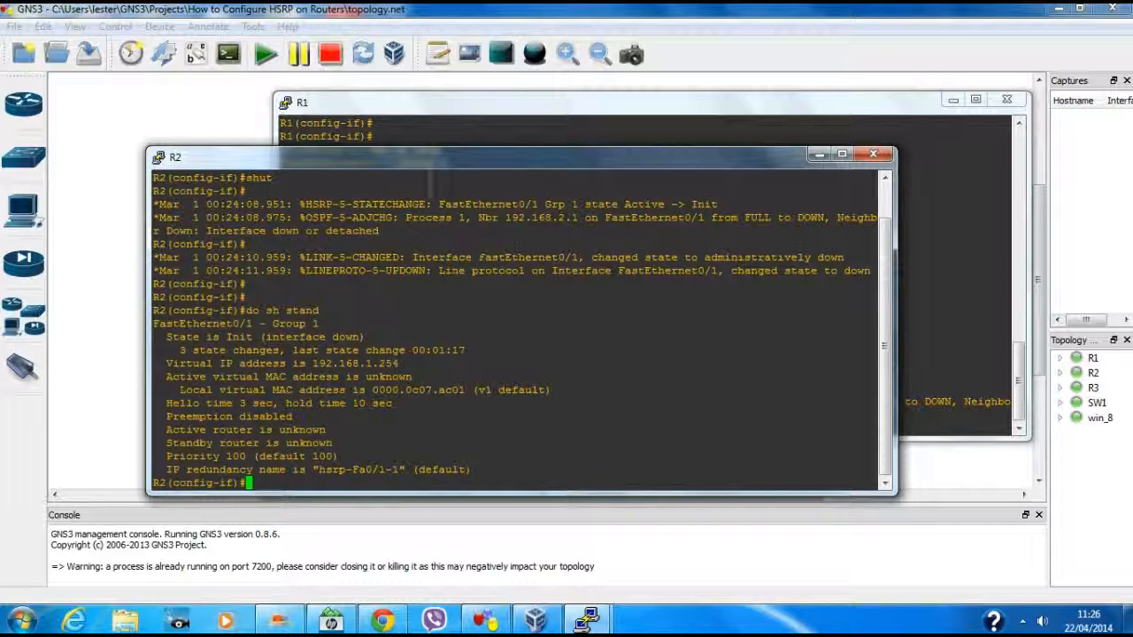
Switch to the R1 console and check its HSRP state with do sh stan
{"action": "left_click", "coordinate": [546, 116]}
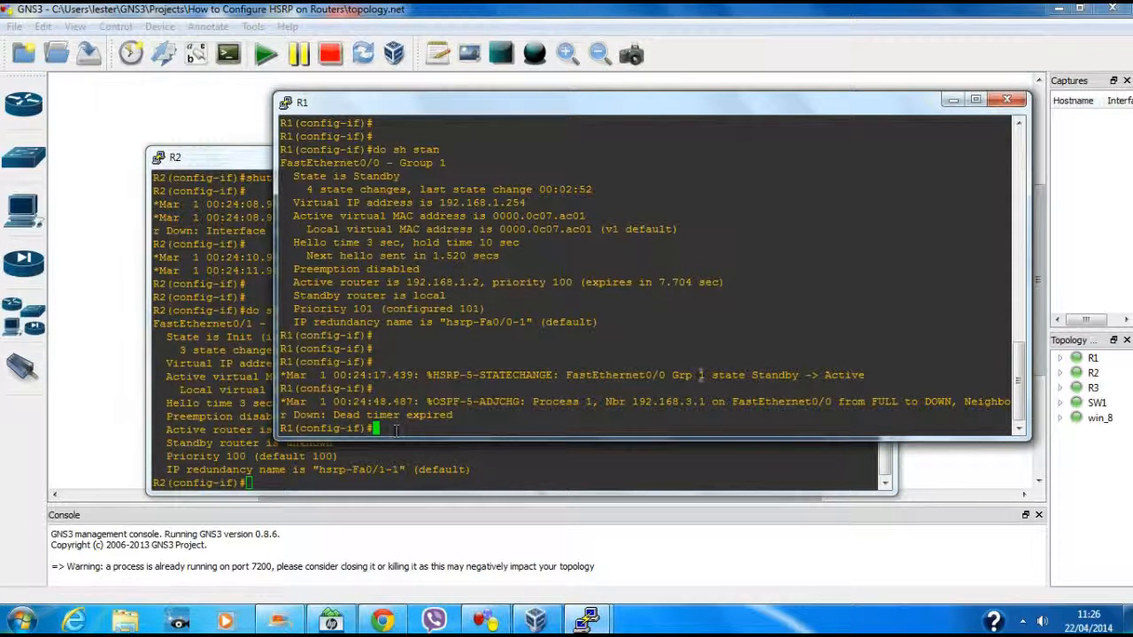
{"action": "key", "text": "Return"}
{"action": "key", "text": "Return"}
{"action": "key", "text": "Return"}
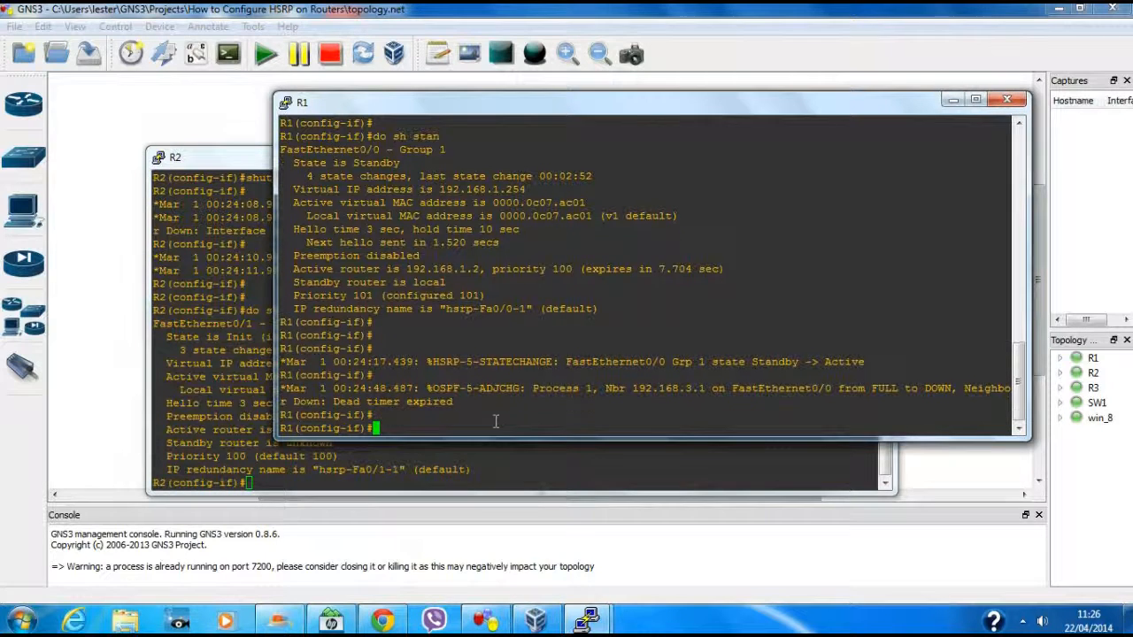
{"action": "type", "text": "do sh stan"}
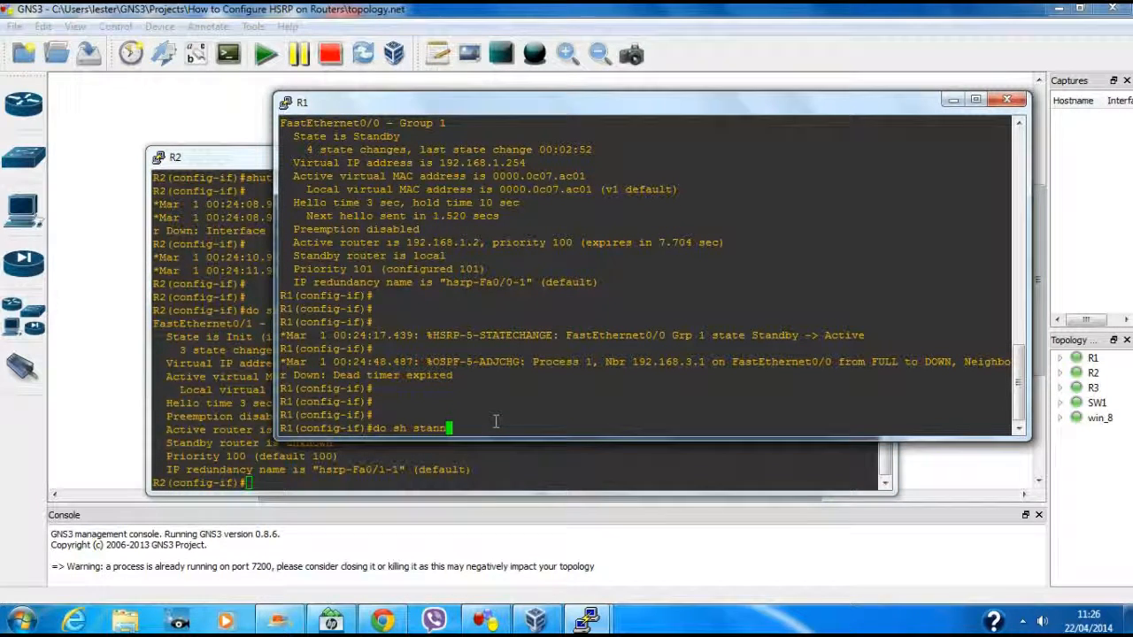
{"action": "key", "text": "Return"}
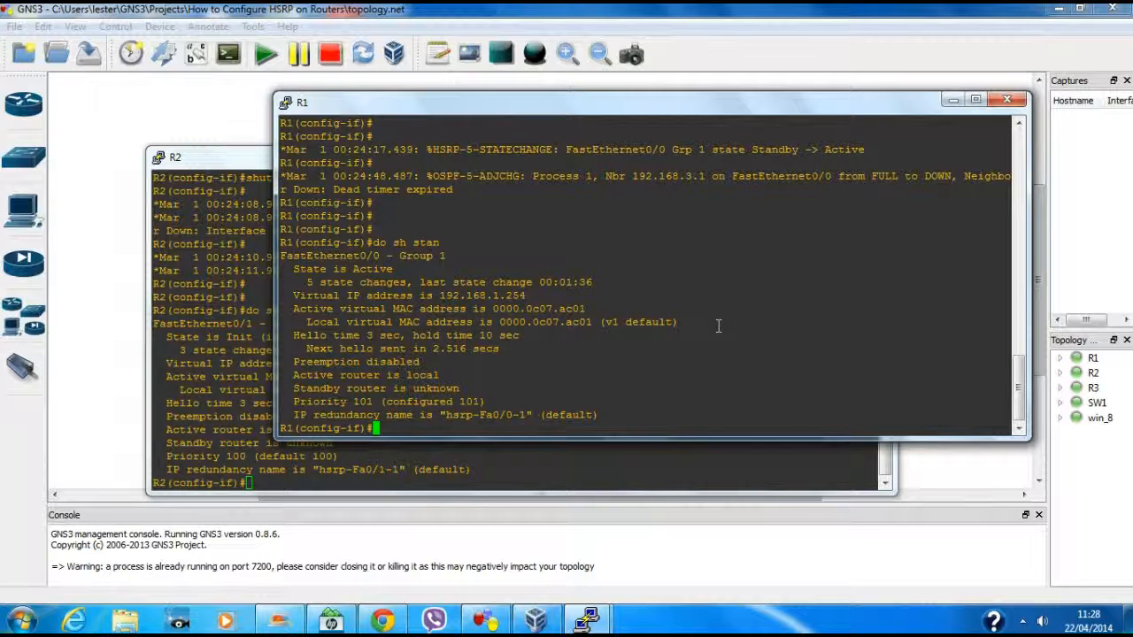
Enable preemption for HSRP group 1 on R1 with standby 1 preempt
{"action": "type", "text": "sta"}
{"action": "key", "text": "Tab"}
{"action": "type", "text": "1 "}
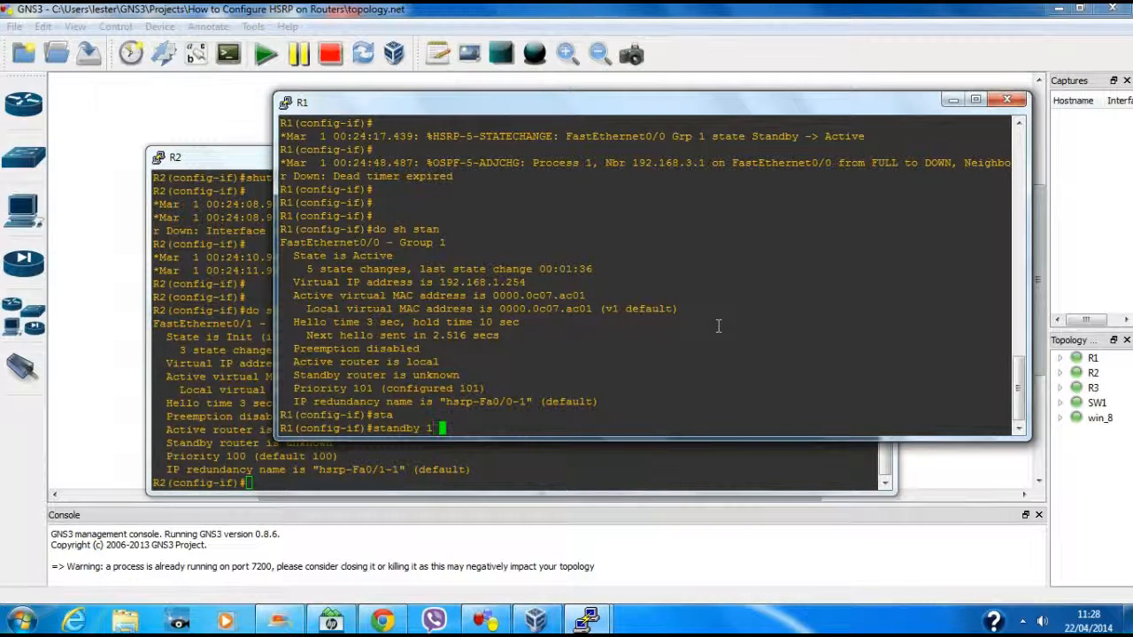
{"action": "type", "text": "pre"}
{"action": "key", "text": "Tab"}
{"action": "key", "text": "Return"}
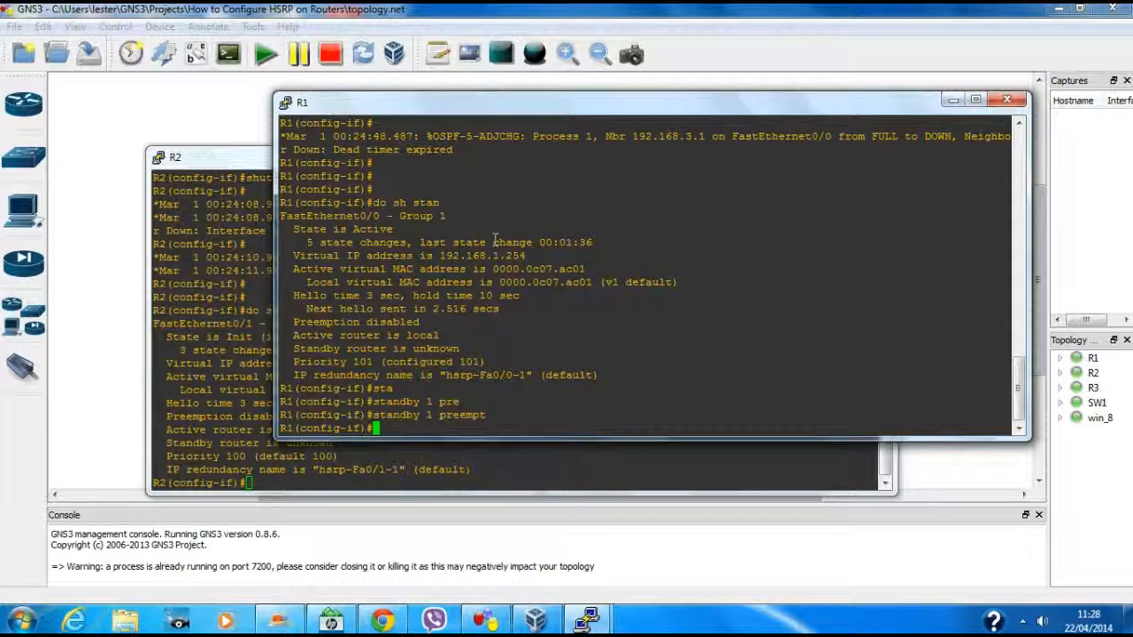
Shut down R1's interface fa0/0 with shut, and bring R2's fa0/1 back up with no shut
{"action": "type", "text": "shut"}
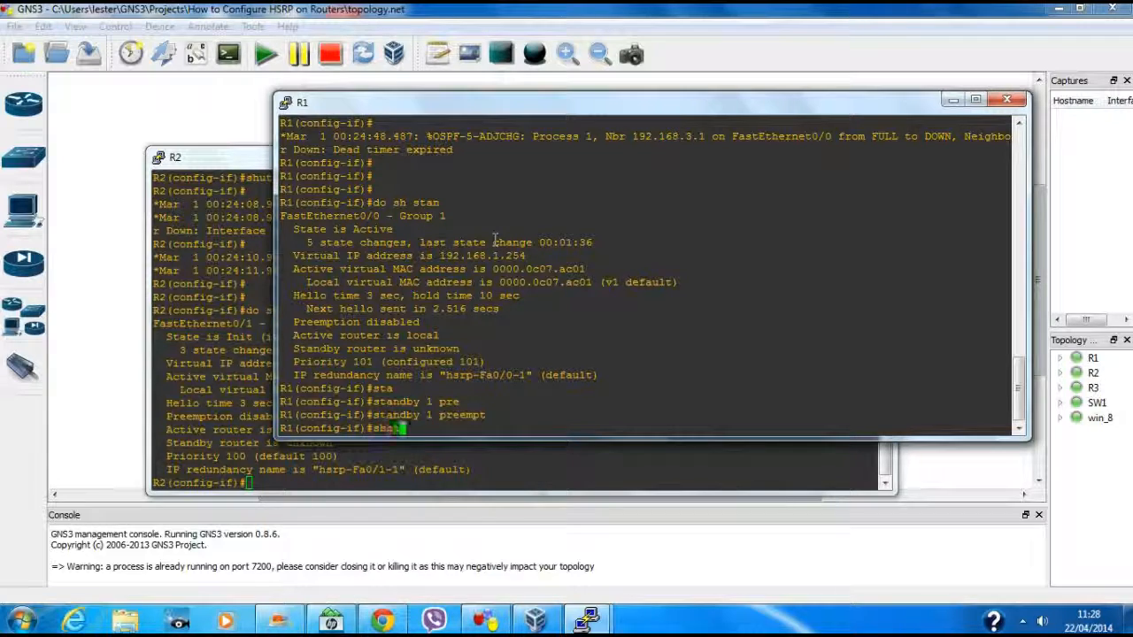
{"action": "key", "text": "Return"}
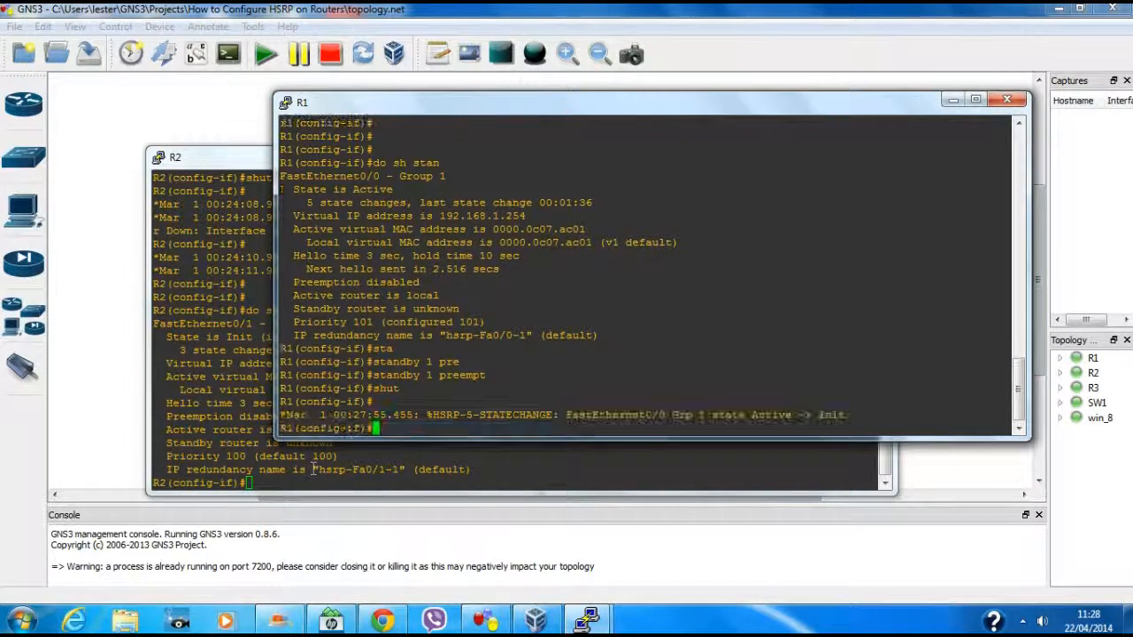
{"action": "left_click", "coordinate": [321, 479]}
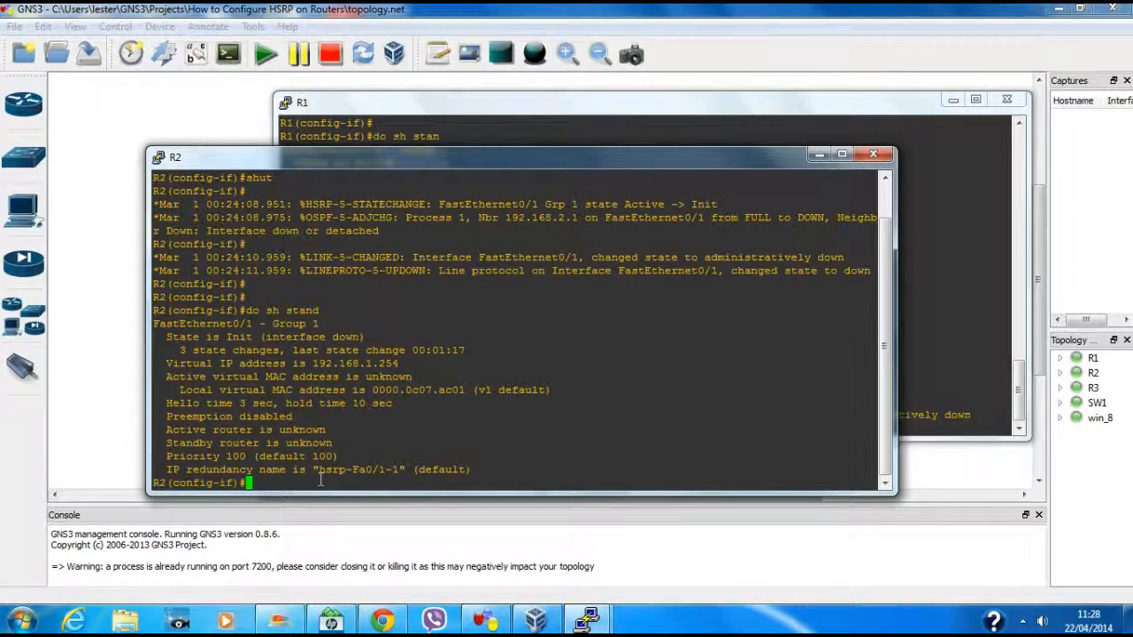
{"action": "type", "text": "no shut"}
{"action": "key", "text": "Return"}
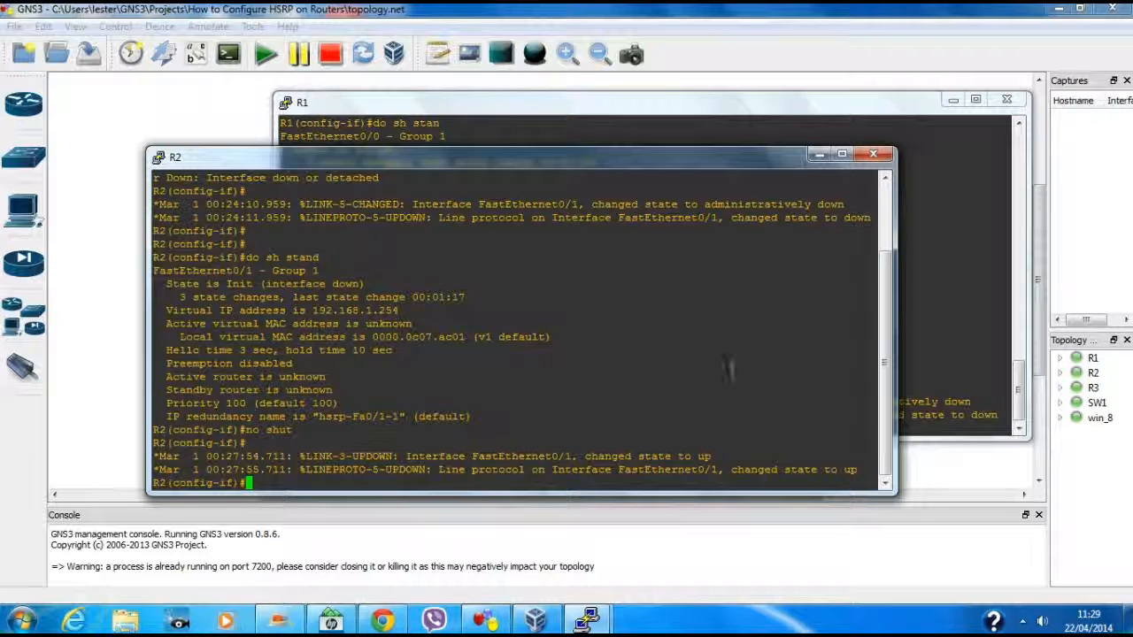
Run do sh stand on R2 to review its HSRP role with R1's interface shut down
{"action": "key", "text": "Return"}
{"action": "key", "text": "Return"}
{"action": "key", "text": "Return"}
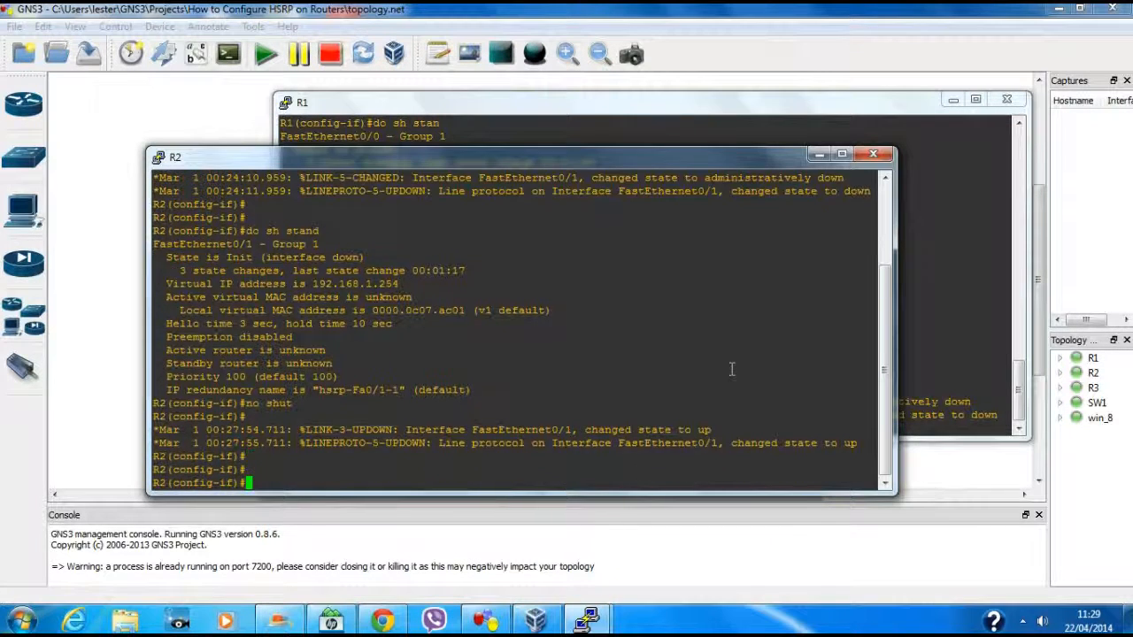
{"action": "type", "text": "do sh "}
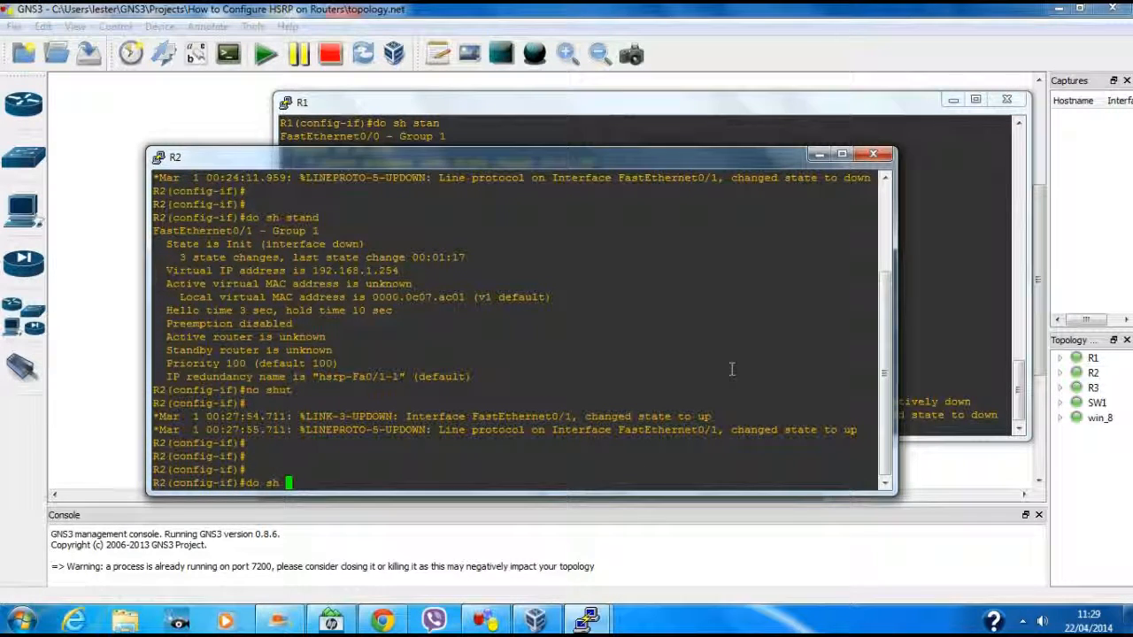
{"action": "type", "text": "stand"}
{"action": "key", "text": "Return"}
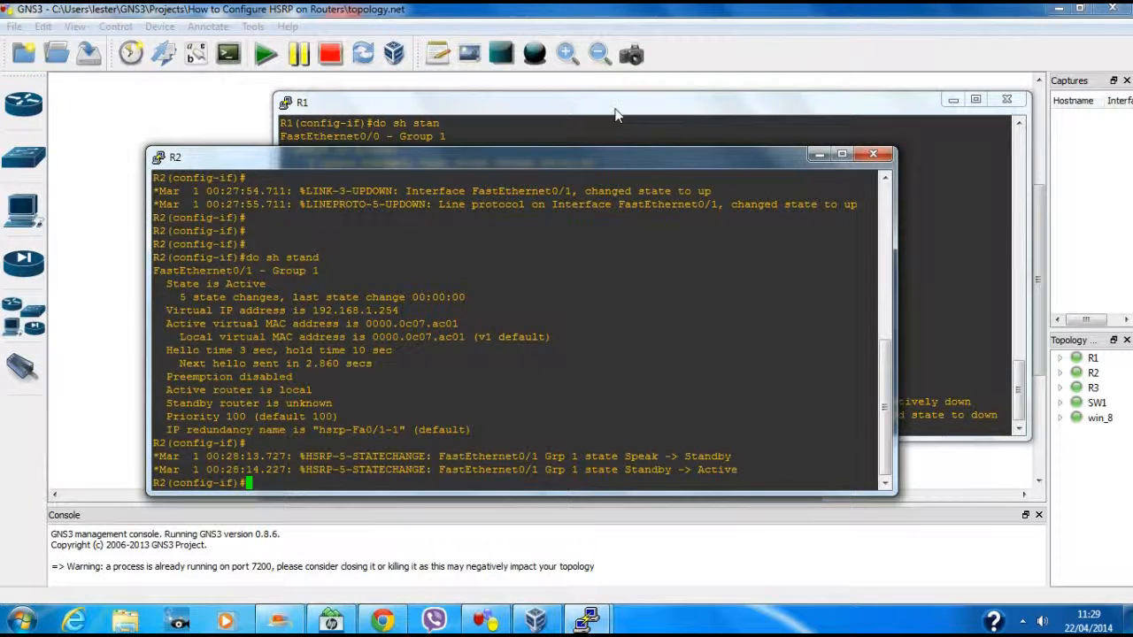
Bring R1's interface fa0/0 back up with no shut to test preemption
{"action": "left_click", "coordinate": [616, 137]}
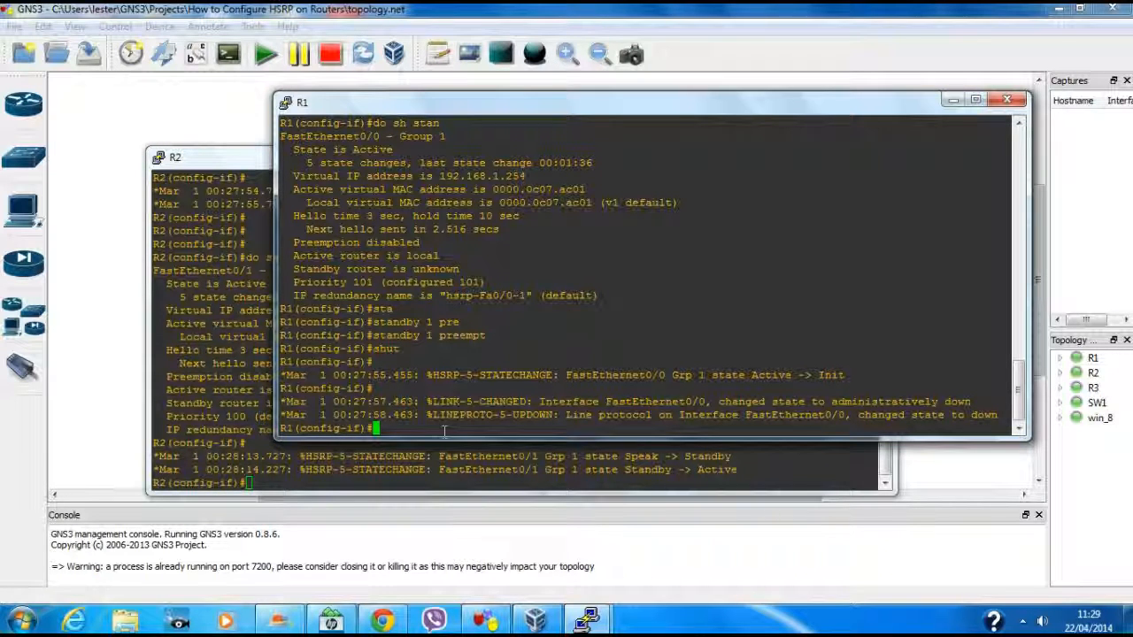
{"action": "type", "text": "no shut"}
{"action": "key", "text": "Return"}
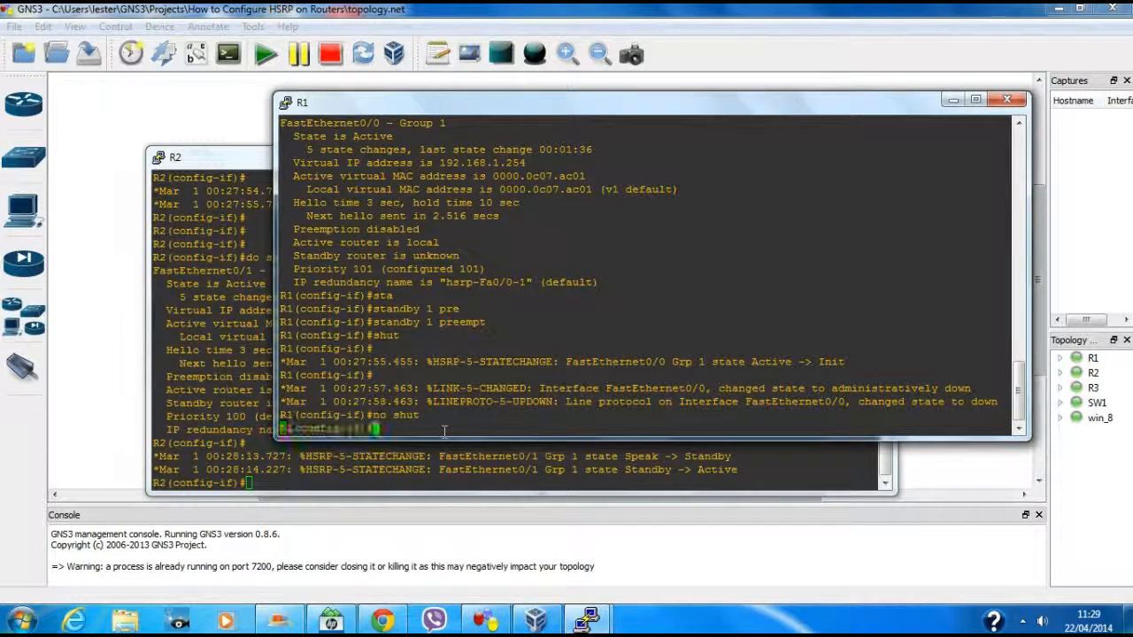
{"action": "key", "text": "Return"}
{"action": "key", "text": "Return"}
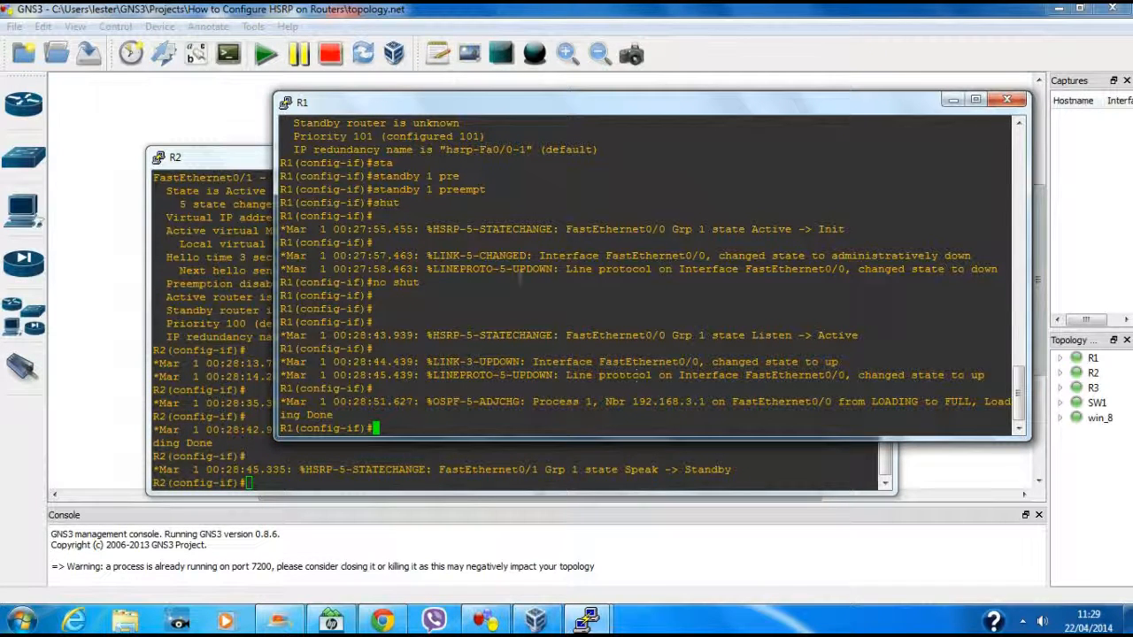
Close the R1 and R2 console windows to return to the topology
{"action": "left_click_drag", "start_coordinate": [581, 104], "coordinate": [484, 188]}
{"action": "left_click", "coordinate": [911, 183]}
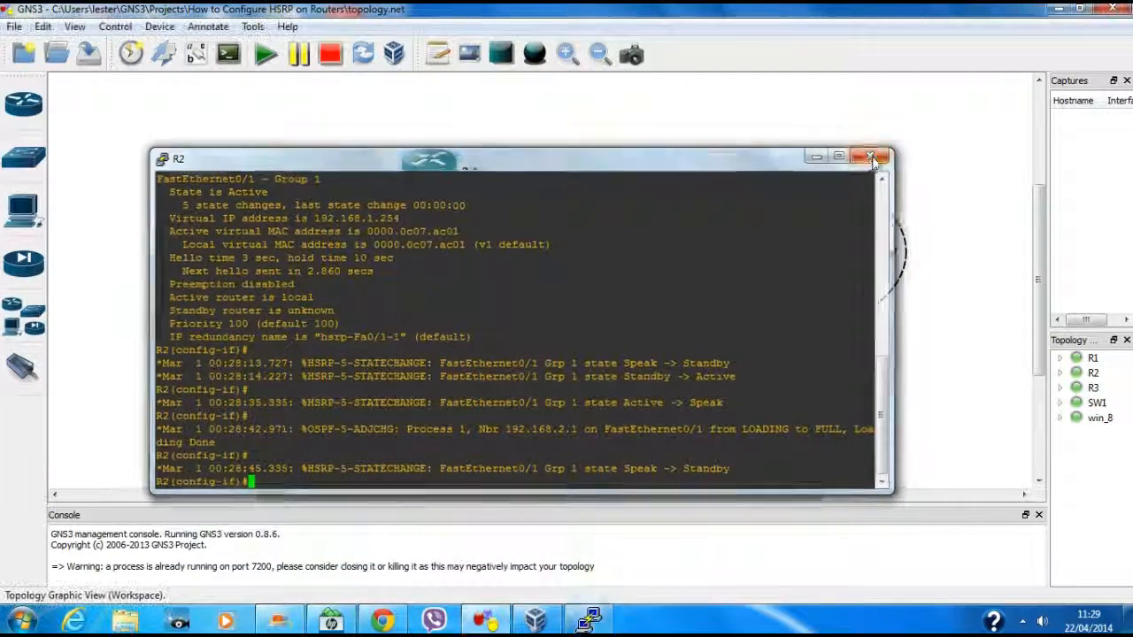
{"action": "left_click", "coordinate": [873, 154]}
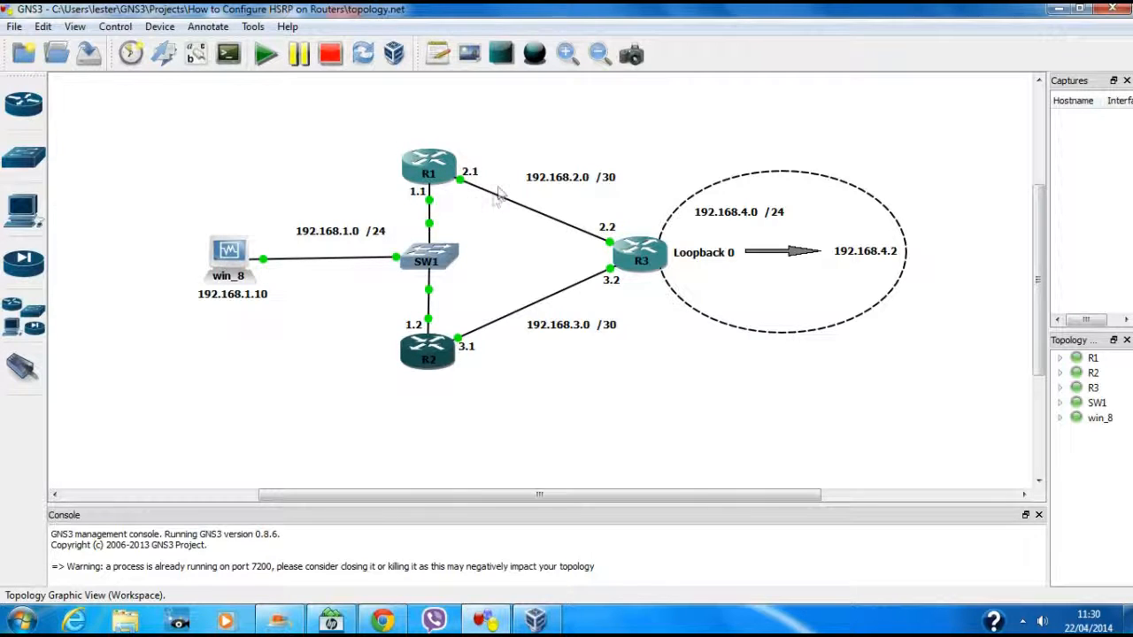
{"action": "right_click", "coordinate": [439, 164]}
{"action": "left_click", "coordinate": [730, 431]}
{"action": "left_click", "coordinate": [535, 620]}
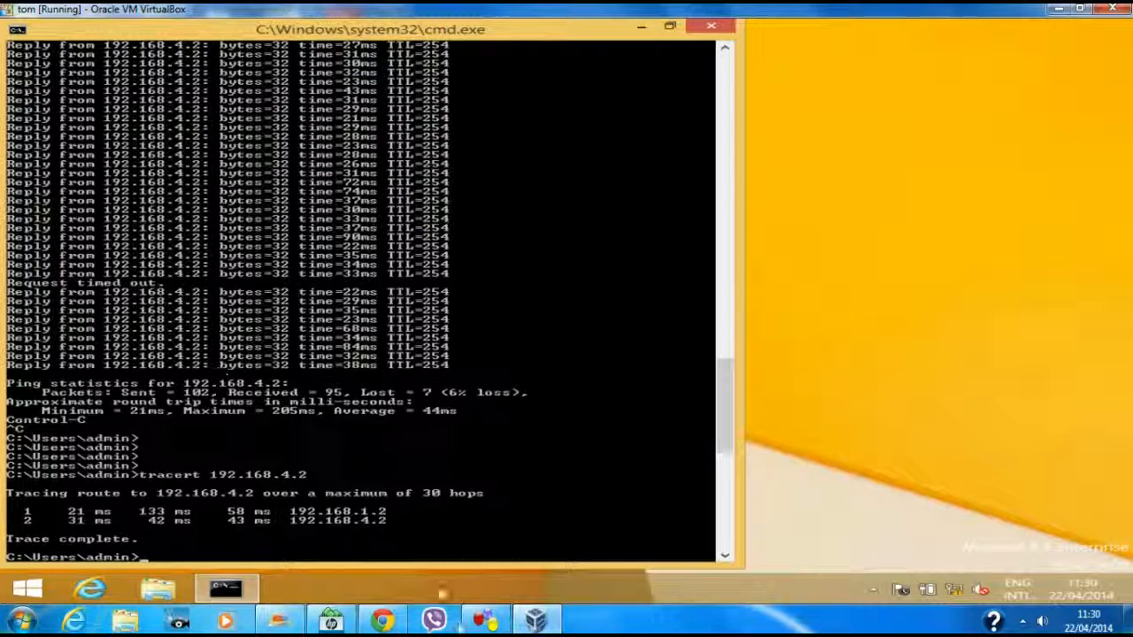
{"action": "left_click", "coordinate": [485, 620]}
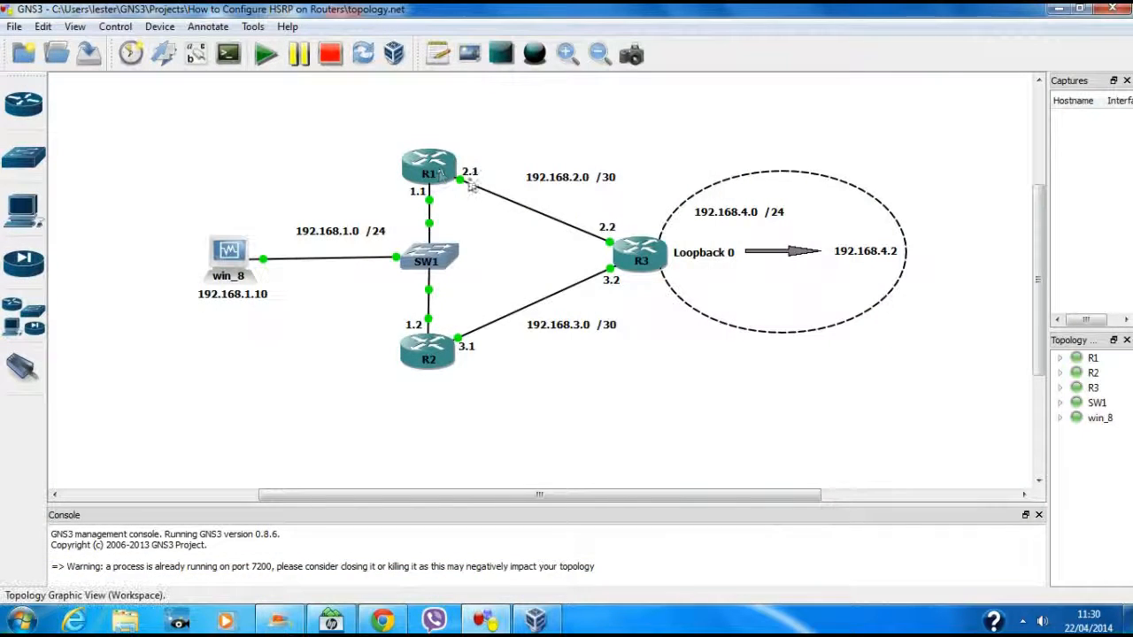
Open a console to R1 and enter standby 1 track fa0/1 without running it
{"action": "right_click", "coordinate": [432, 160]}
{"action": "left_click", "coordinate": [487, 281]}
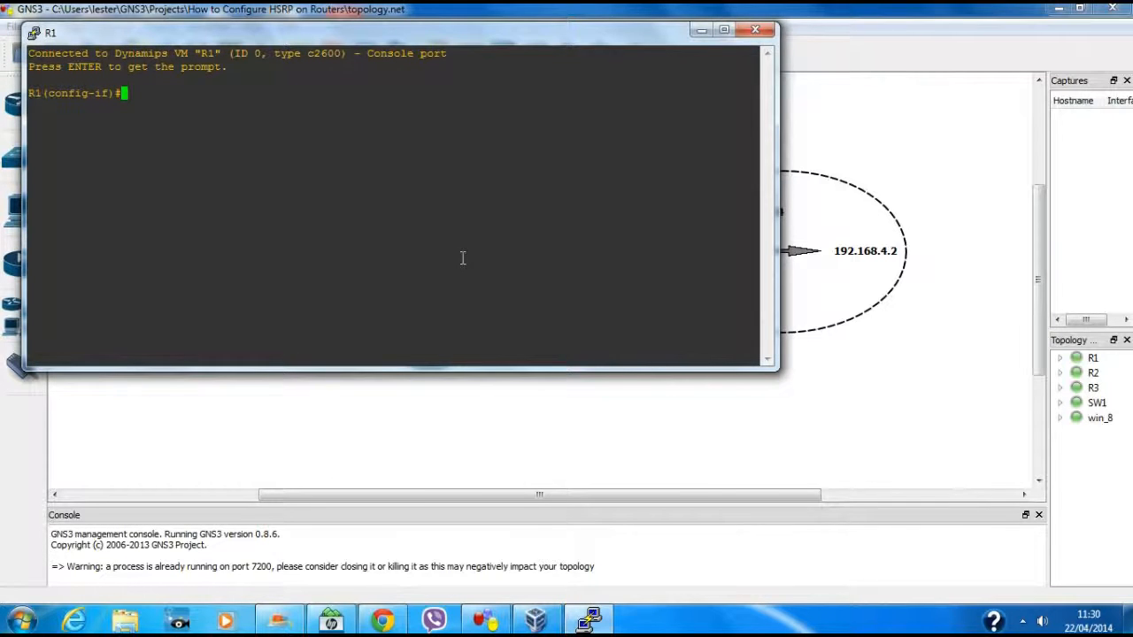
{"action": "type", "text": "sta"}
{"action": "key", "text": "Tab"}
{"action": "type", "text": "1"}
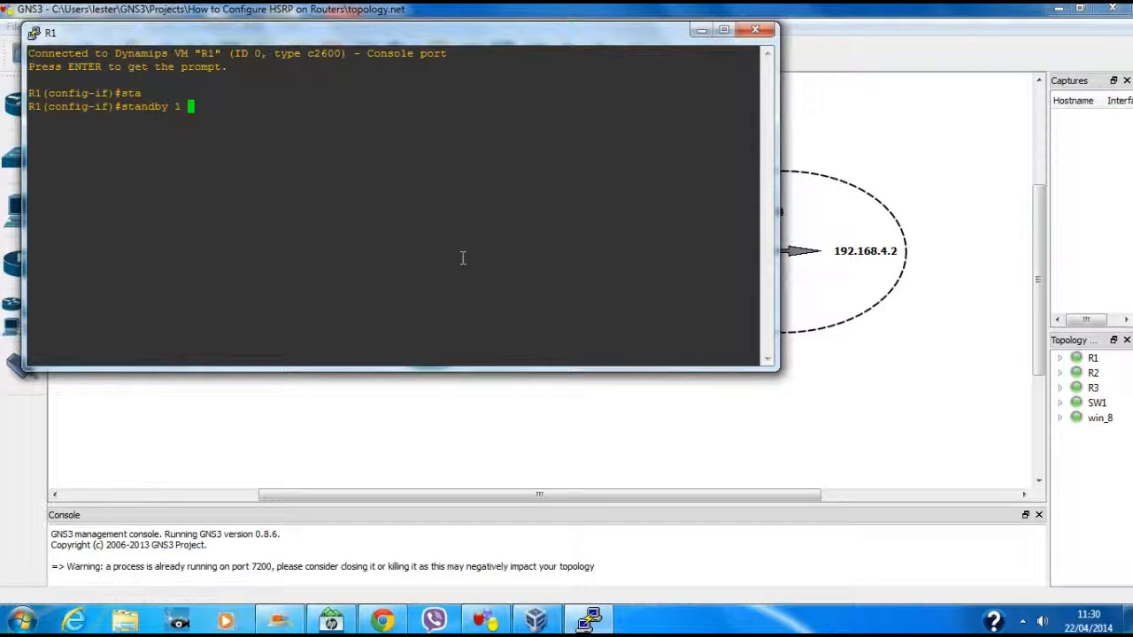
{"action": "type", "text": " tr"}
{"action": "key", "text": "Tab"}
{"action": "type", "text": "fa0//"}
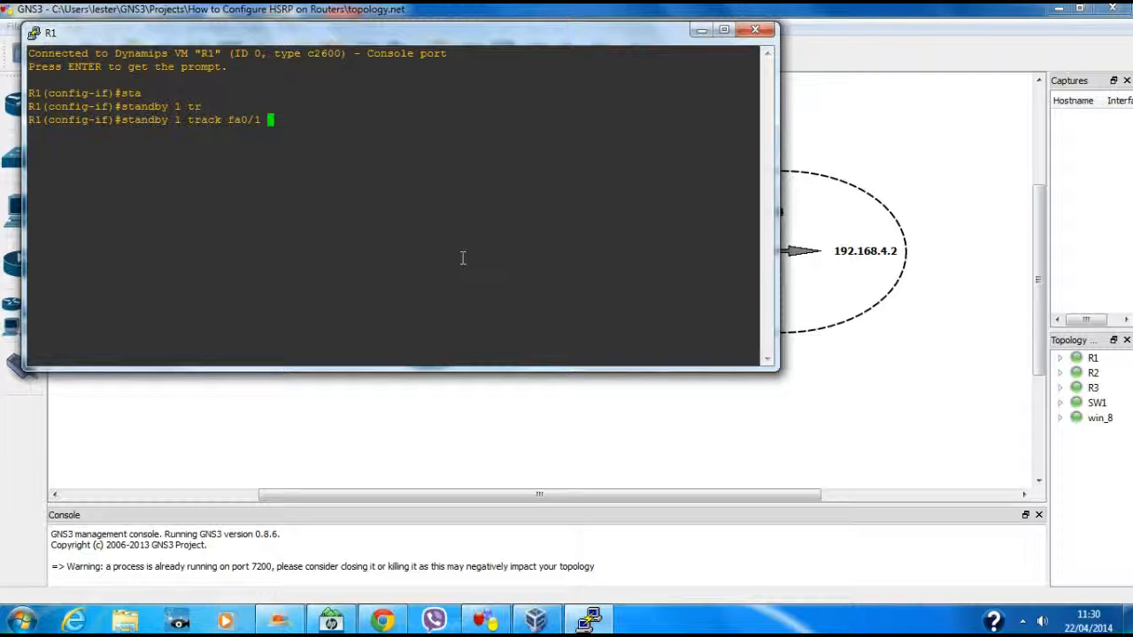
Reposition the R1 console around the topology and list the options for standby 1 track fa0/1 with ?
{"action": "left_click_drag", "start_coordinate": [460, 42], "coordinate": [704, 242]}
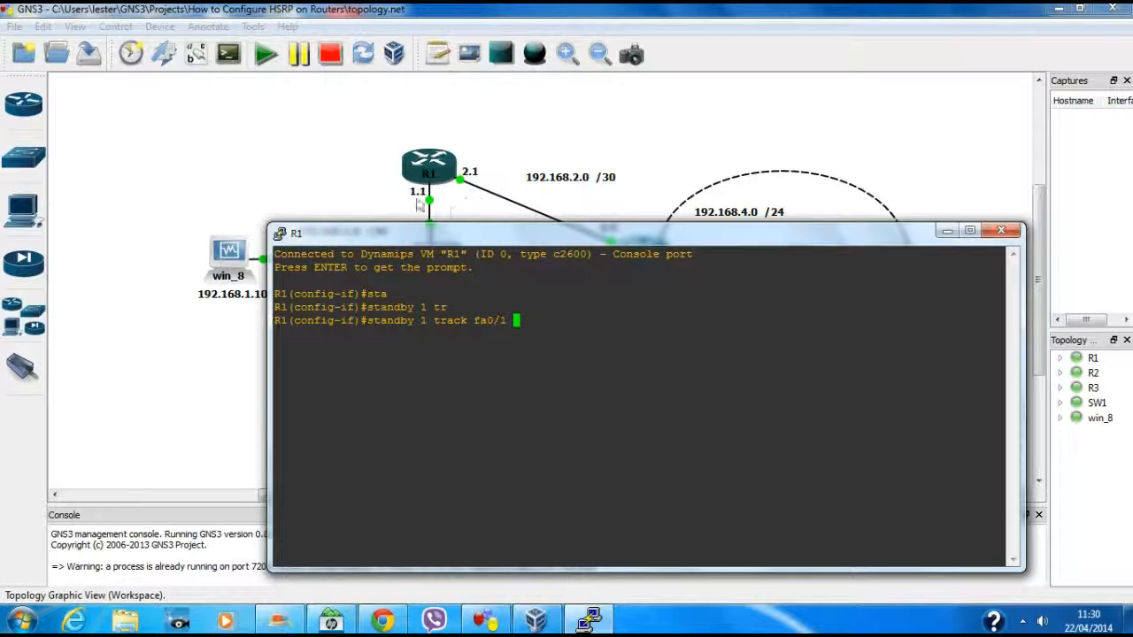
{"action": "left_click_drag", "start_coordinate": [558, 235], "coordinate": [719, 159]}
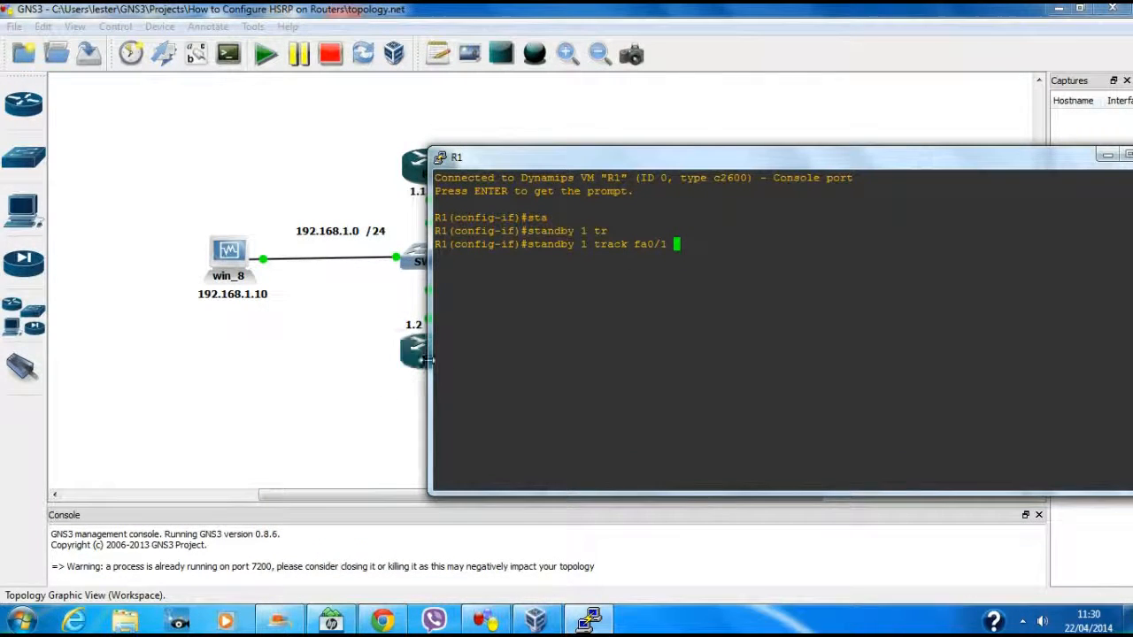
{"action": "left_click_drag", "start_coordinate": [646, 162], "coordinate": [608, 269]}
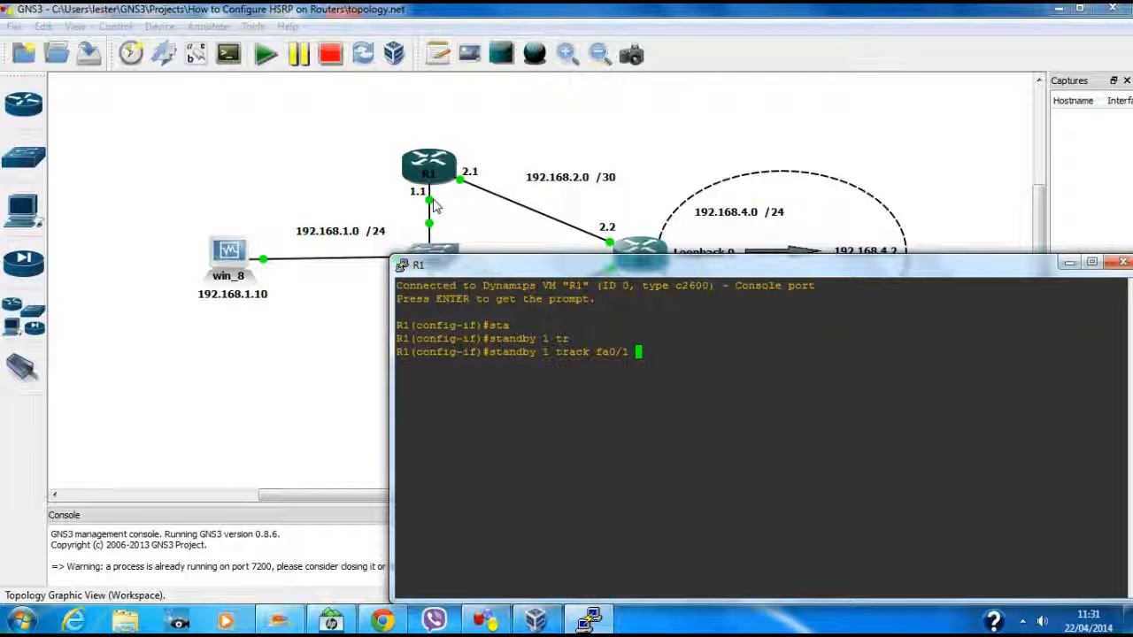
{"action": "left_click_drag", "start_coordinate": [706, 266], "coordinate": [688, 212]}
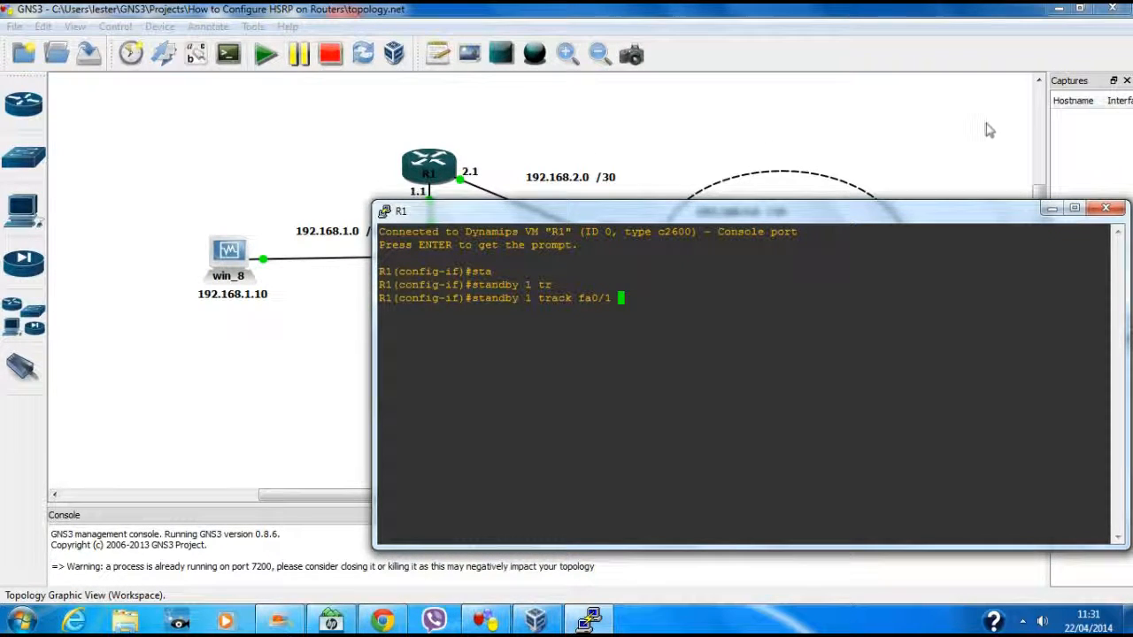
{"action": "left_click_drag", "start_coordinate": [871, 214], "coordinate": [852, 123]}
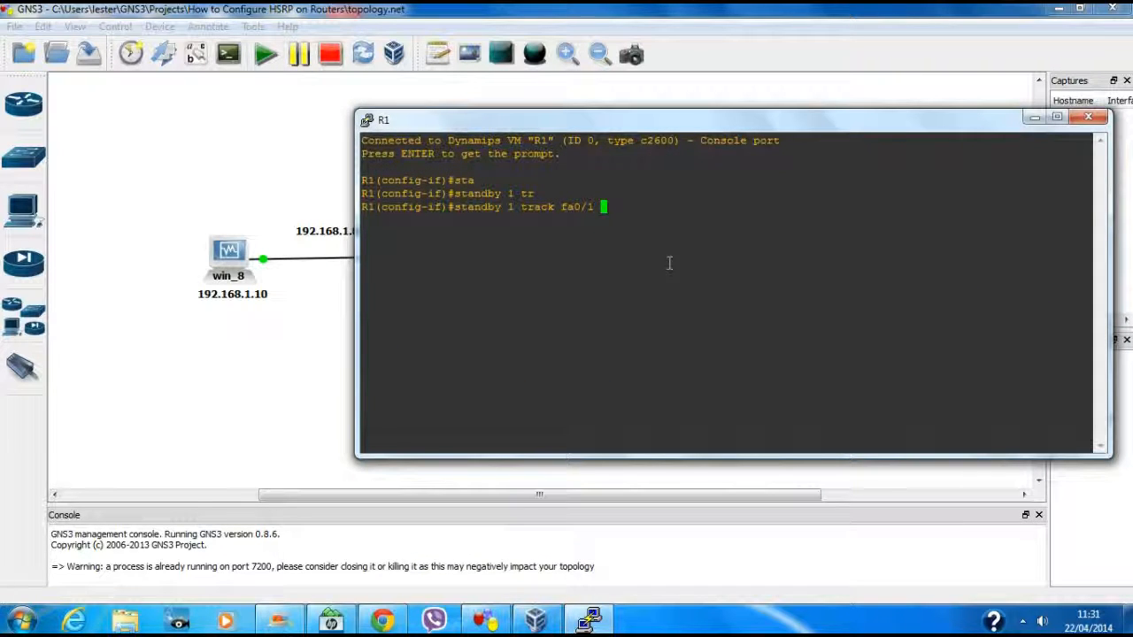
{"action": "type", "text": "?"}
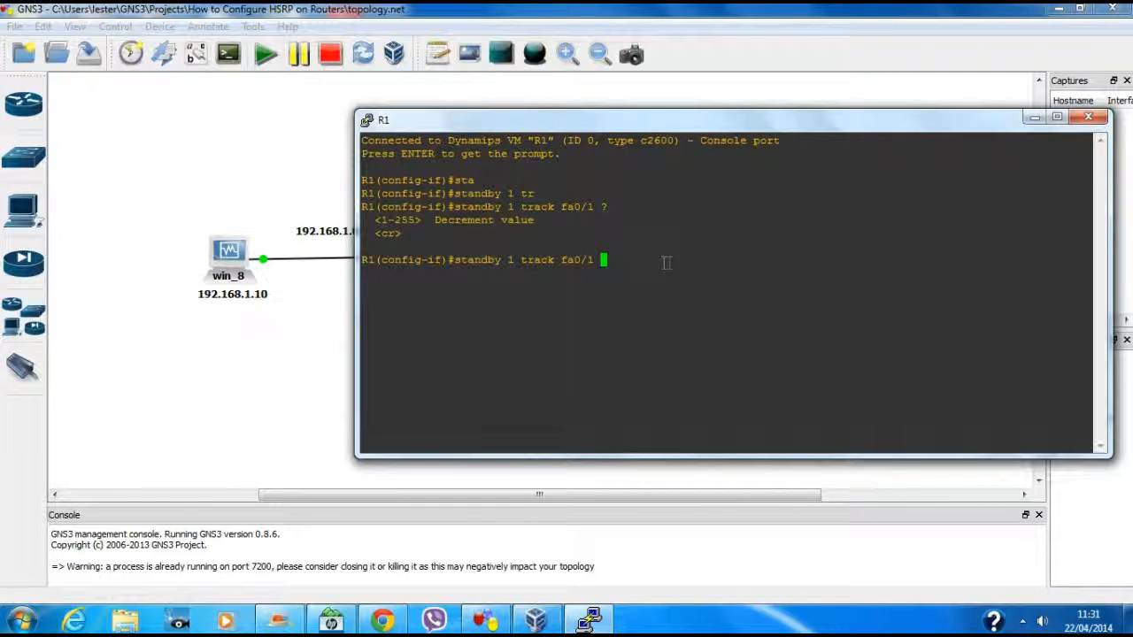
Complete and run the tracking command on R1 with a decrement of 2, keeping R1 visible in the topology
{"action": "left_click_drag", "start_coordinate": [729, 120], "coordinate": [733, 240]}
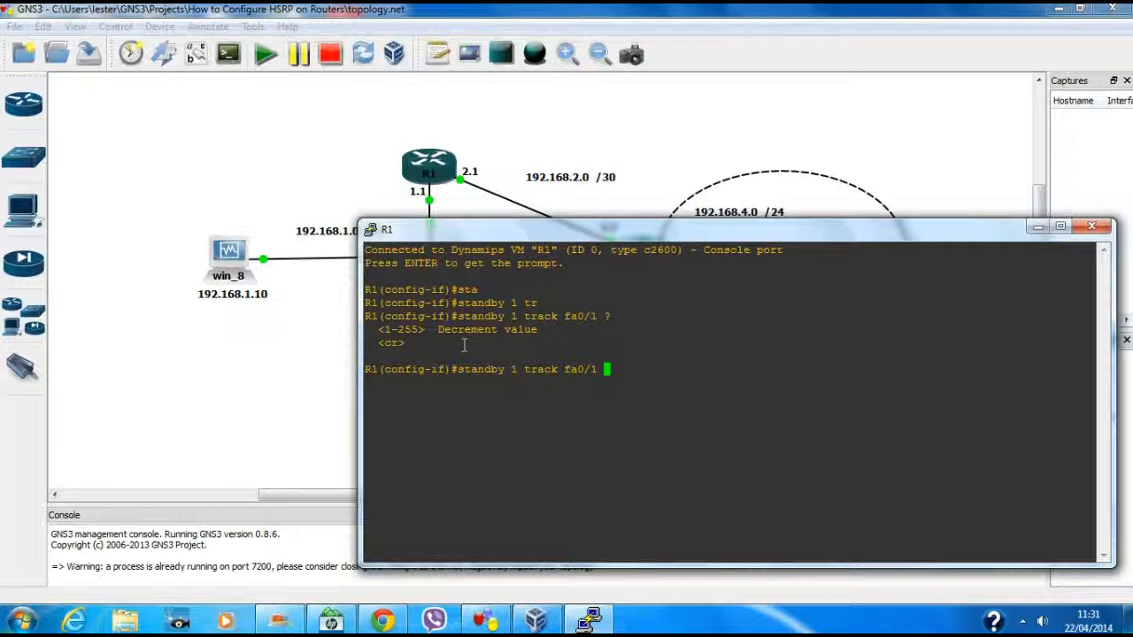
{"action": "left_click_drag", "start_coordinate": [627, 237], "coordinate": [627, 180]}
{"action": "type", "text": "2"}
{"action": "key", "text": "Return"}
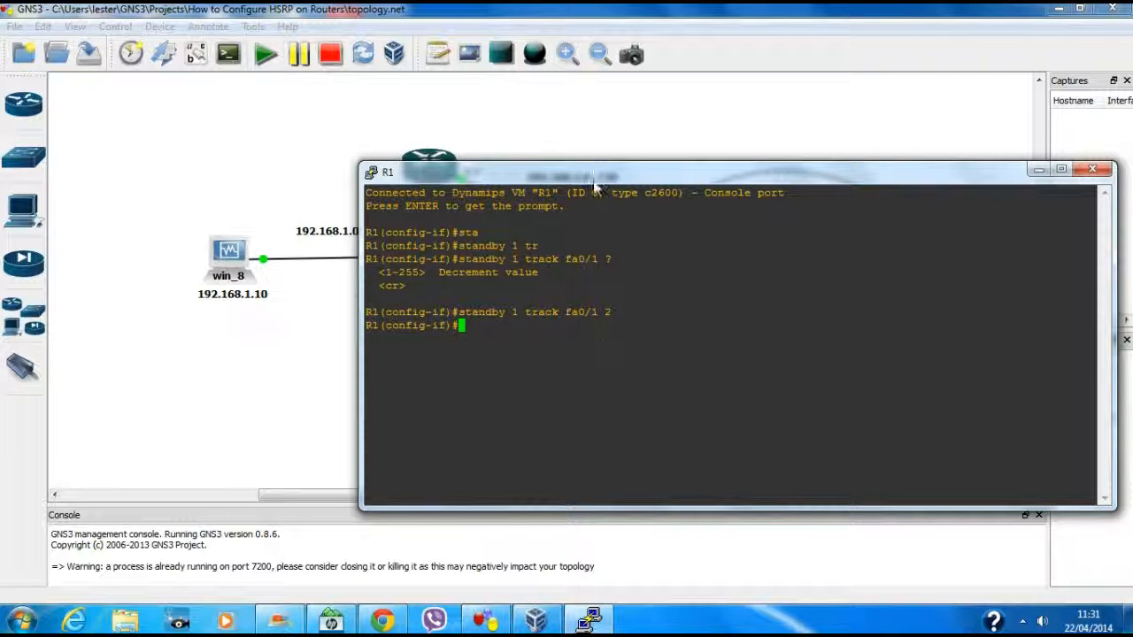
{"action": "left_click_drag", "start_coordinate": [594, 172], "coordinate": [606, 210]}
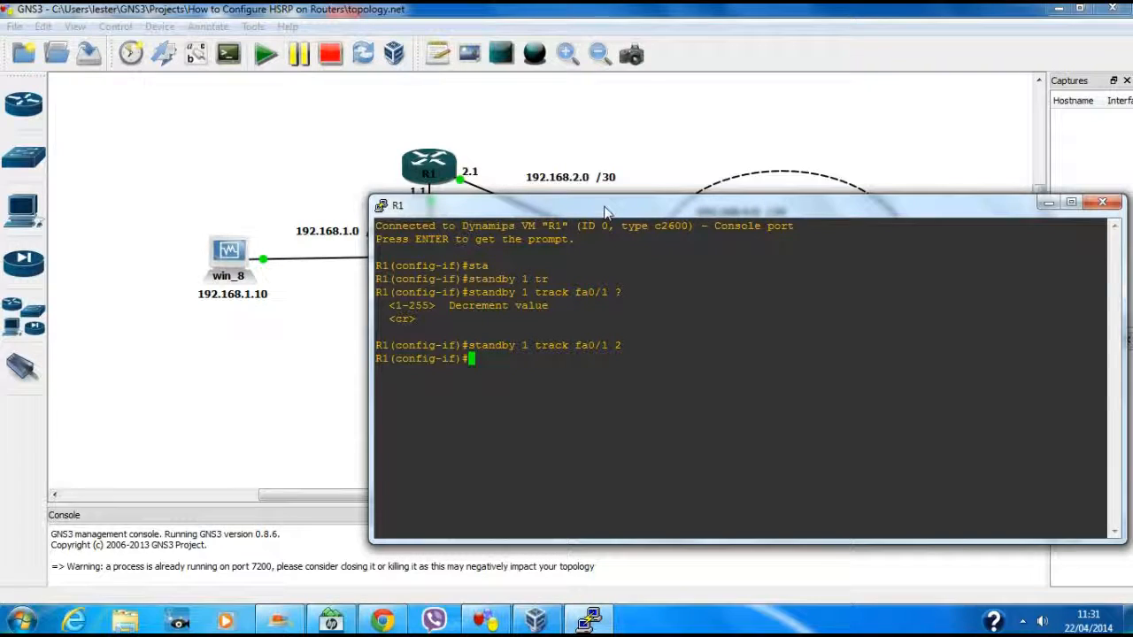
Leave the current interface configuration on R1 and shut down its fa0/1 interface
{"action": "type", "text": "exit"}
{"action": "key", "text": "Return"}
{"action": "key", "text": "Return"}
{"action": "key", "text": "Return"}
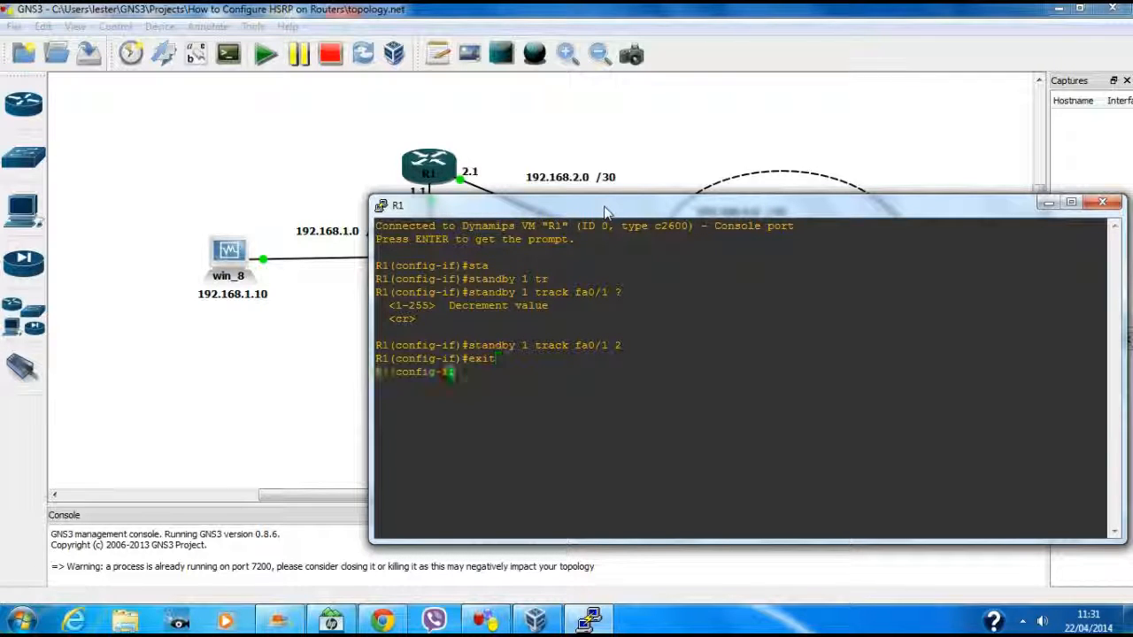
{"action": "type", "text": "int"}
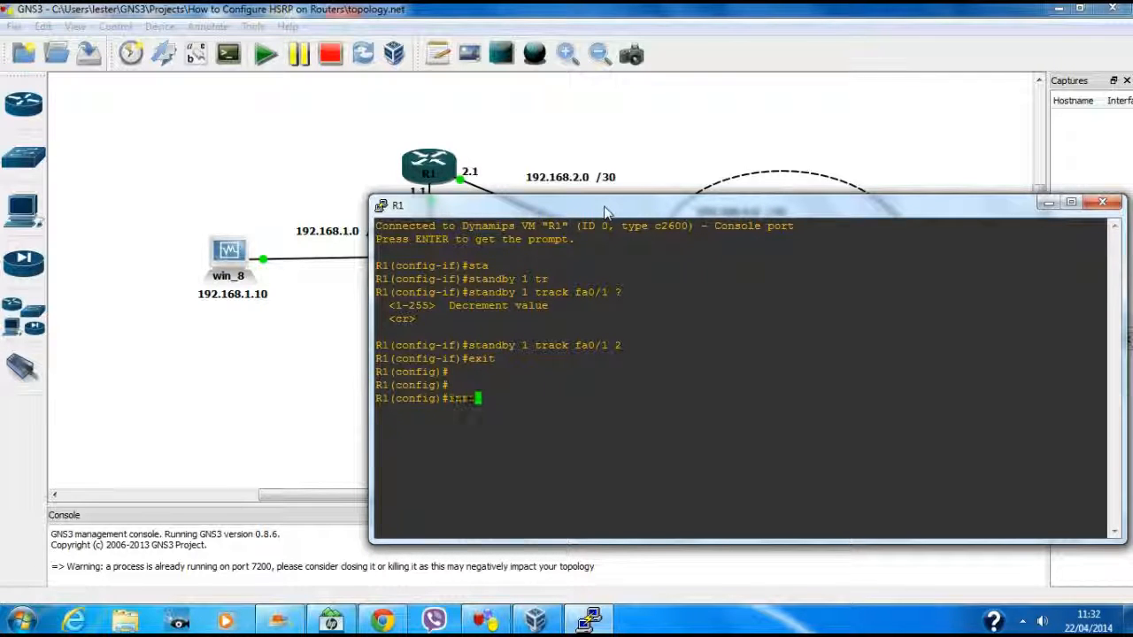
{"action": "type", "text": " fa0/1"}
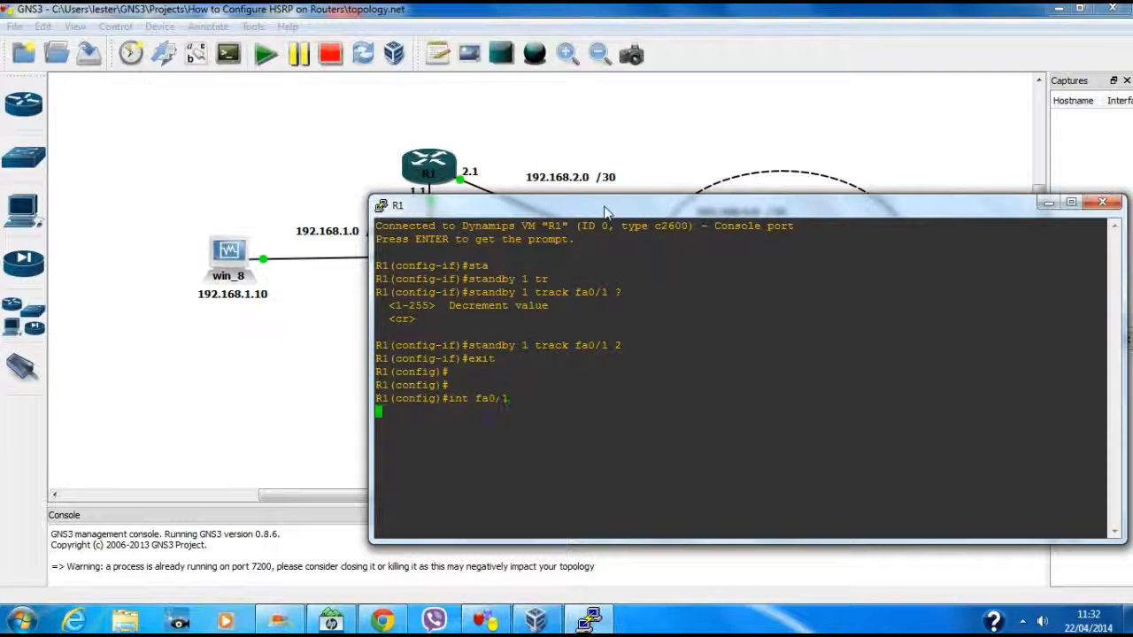
{"action": "key", "text": "Return"}
{"action": "type", "text": "shut"}
{"action": "key", "text": "Return"}
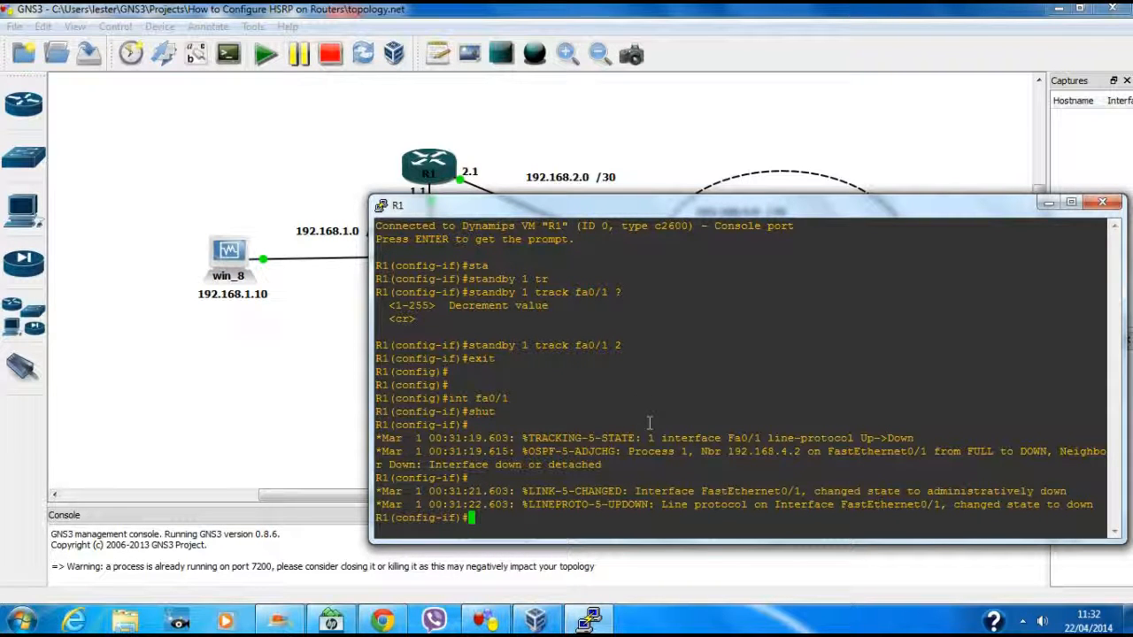
Display R1's HSRP status with do sh stan and move the console higher over the topology
{"action": "key", "text": "Return"}
{"action": "type", "text": "do "}
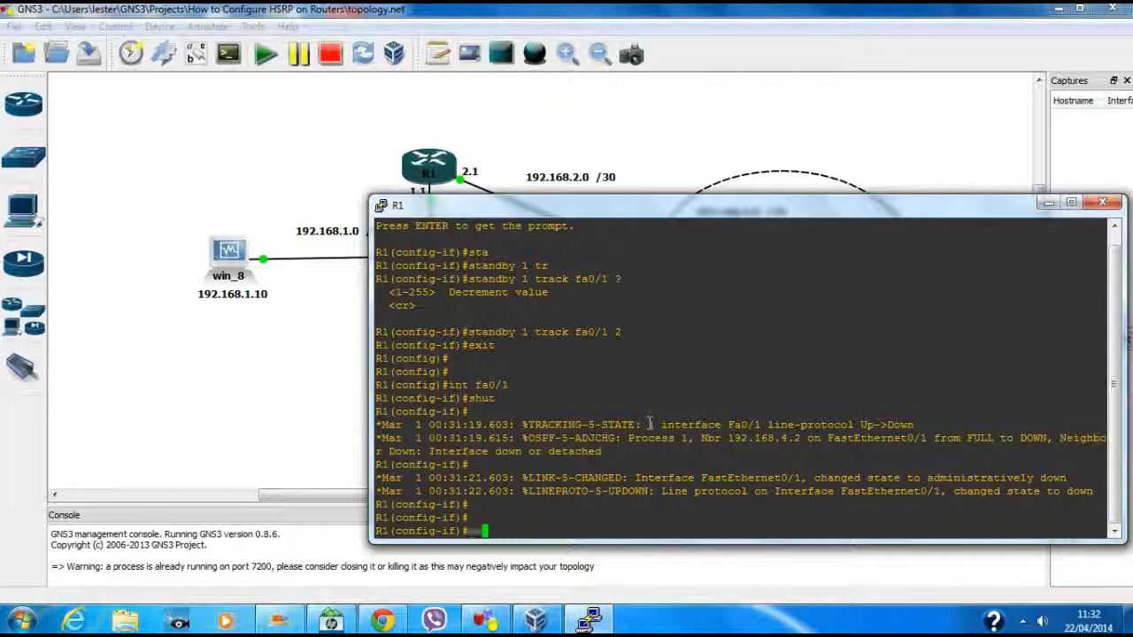
{"action": "type", "text": "sh stan"}
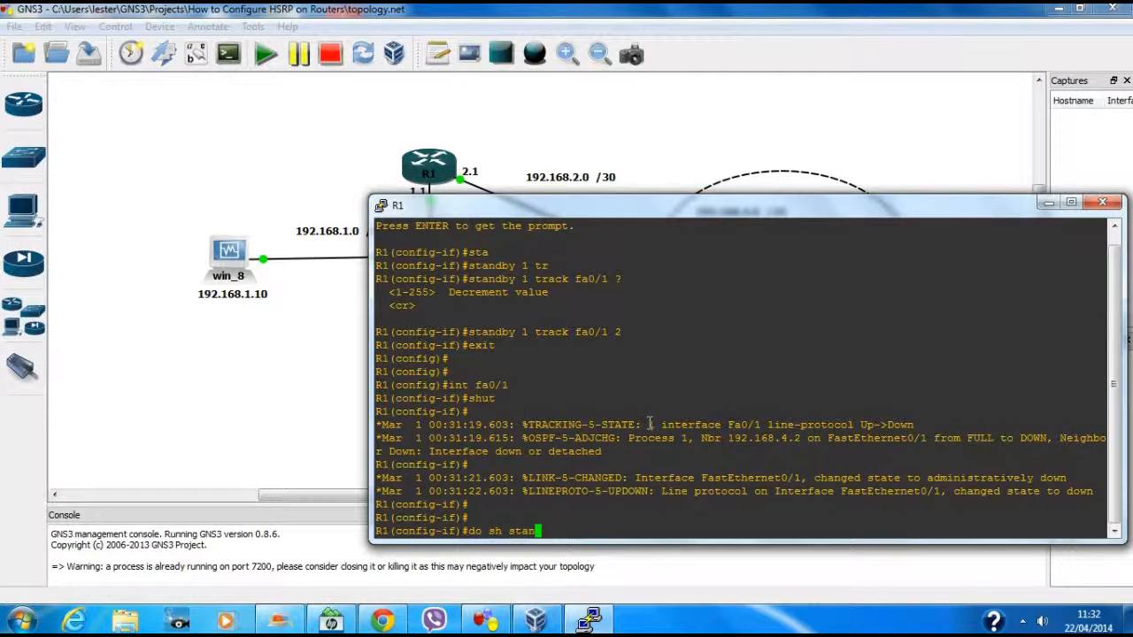
{"action": "key", "text": "Return"}
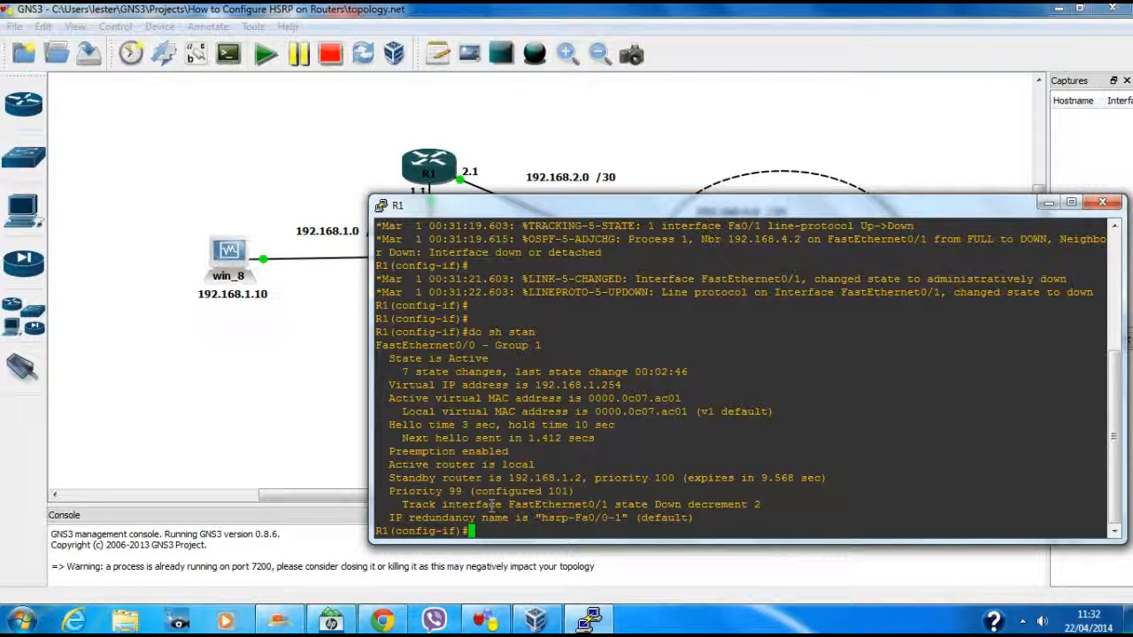
{"action": "left_click_drag", "start_coordinate": [564, 206], "coordinate": [591, 99]}
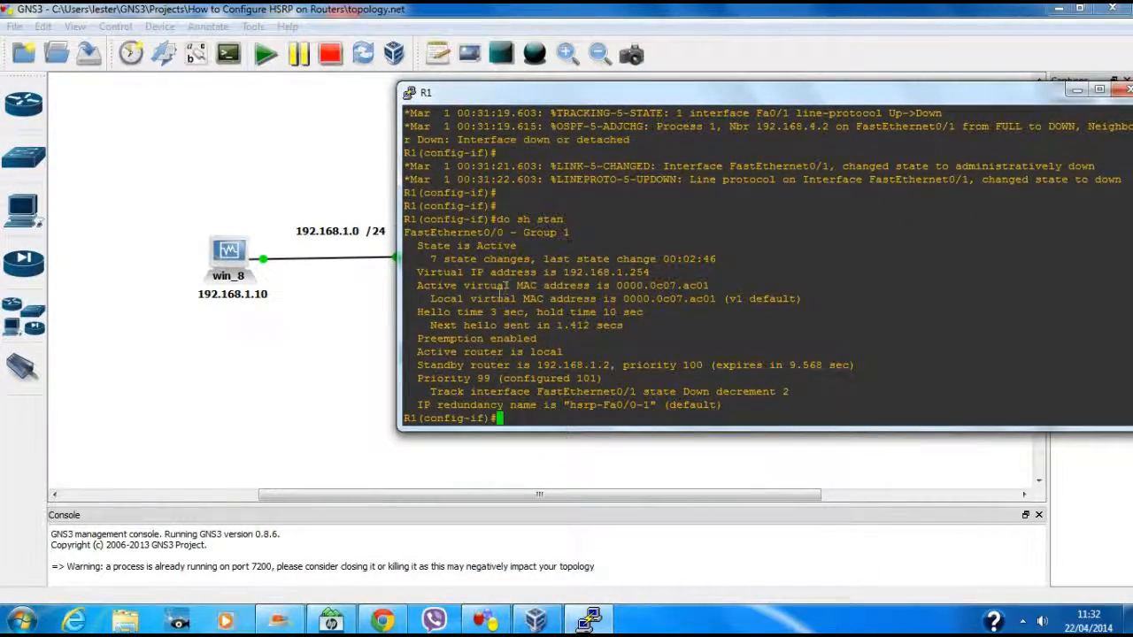
Close the R1 console, open a console to R2 and run no shut on its current interface
{"action": "left_click", "coordinate": [1123, 90]}
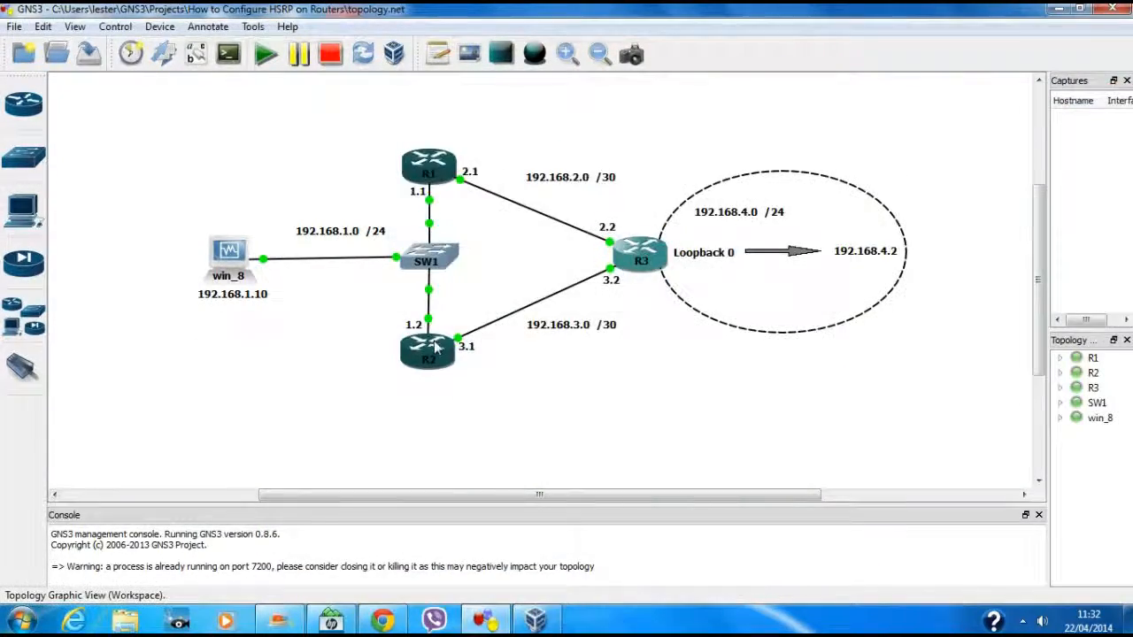
{"action": "right_click", "coordinate": [434, 350]}
{"action": "left_click", "coordinate": [492, 124]}
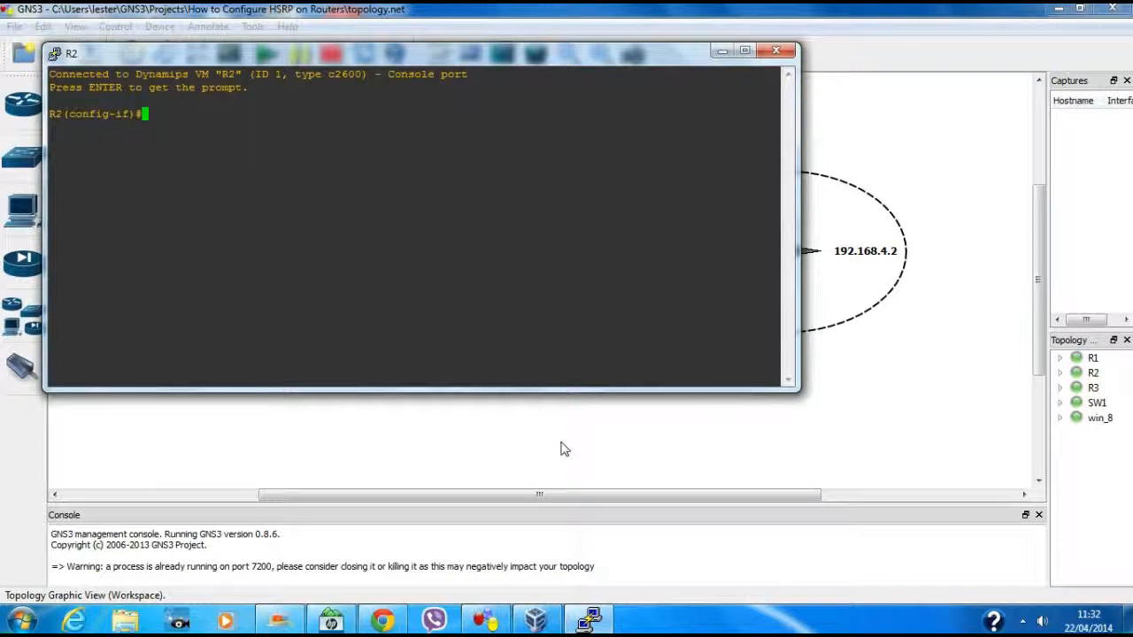
{"action": "type", "text": "no shut"}
{"action": "key", "text": "Return"}
{"action": "key", "text": "Return"}
{"action": "key", "text": "Return"}
{"action": "key", "text": "Return"}
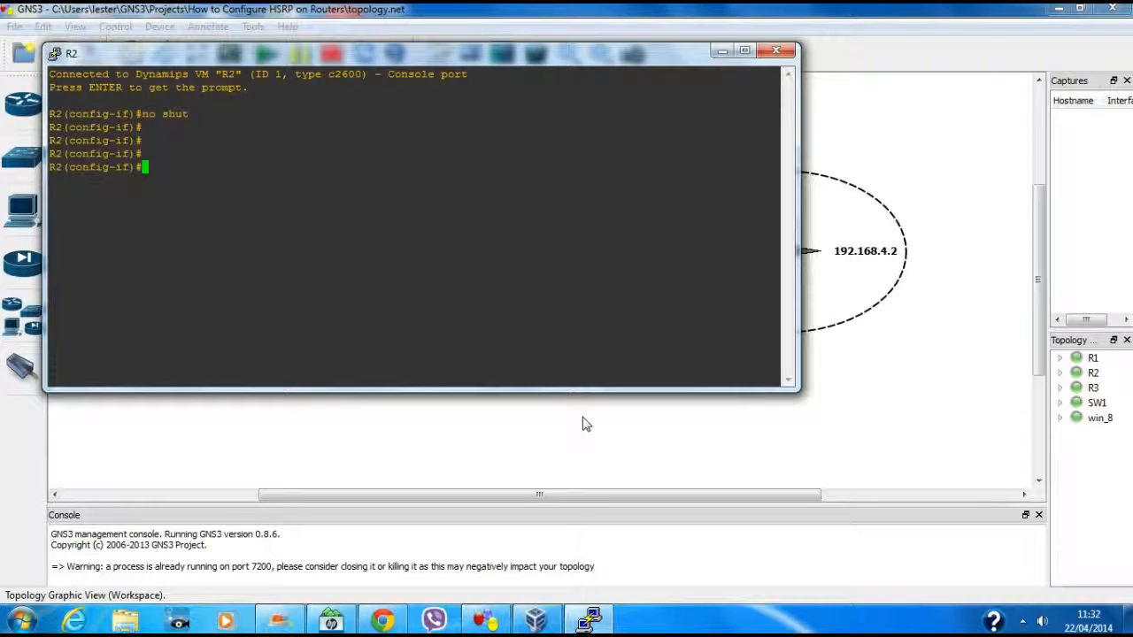
Exit interface configuration on R2 and list its interfaces with do sh ip int brief
{"action": "type", "text": "t"}
{"action": "key", "text": "Return"}
{"action": "key", "text": "Return"}
{"action": "key", "text": "Return"}
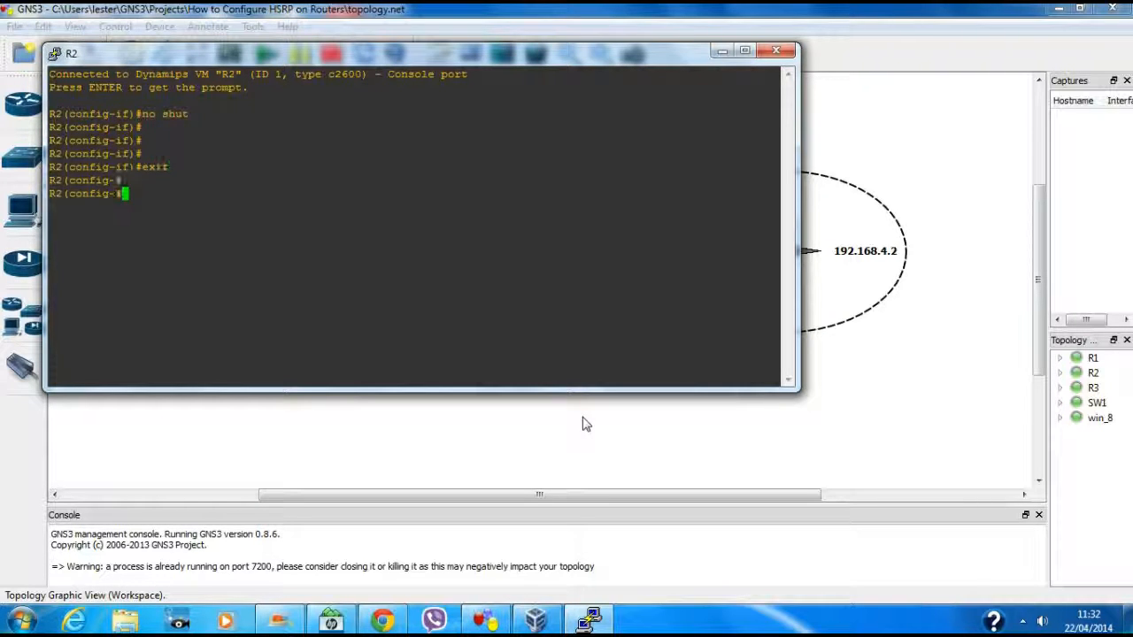
{"action": "type", "text": "do sh"}
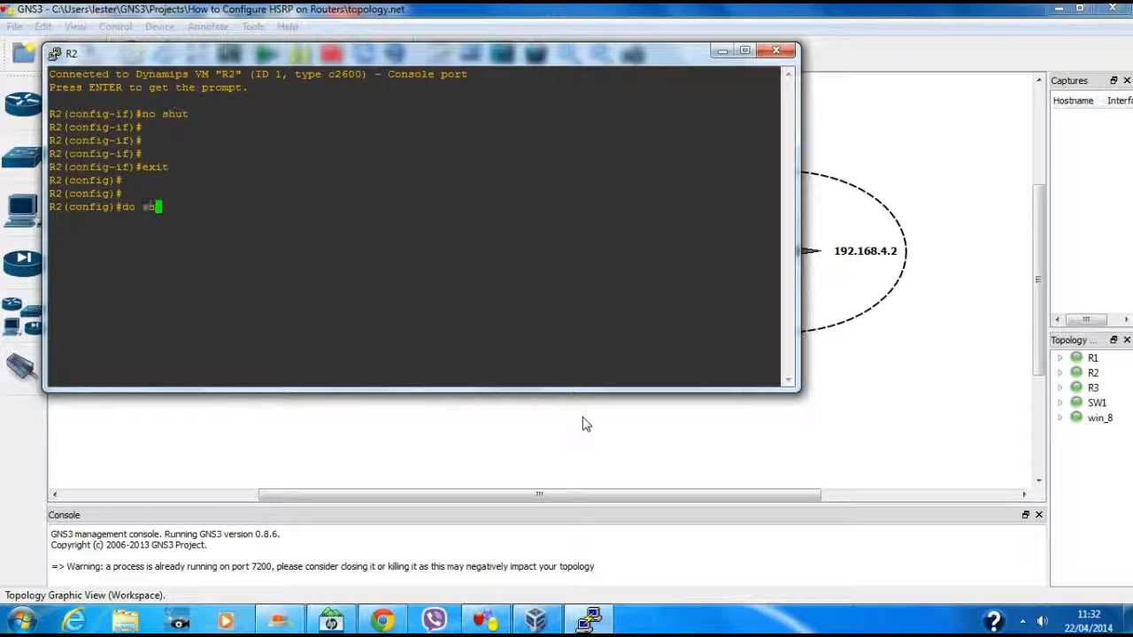
{"action": "type", "text": " ip int brief"}
{"action": "key", "text": "Return"}
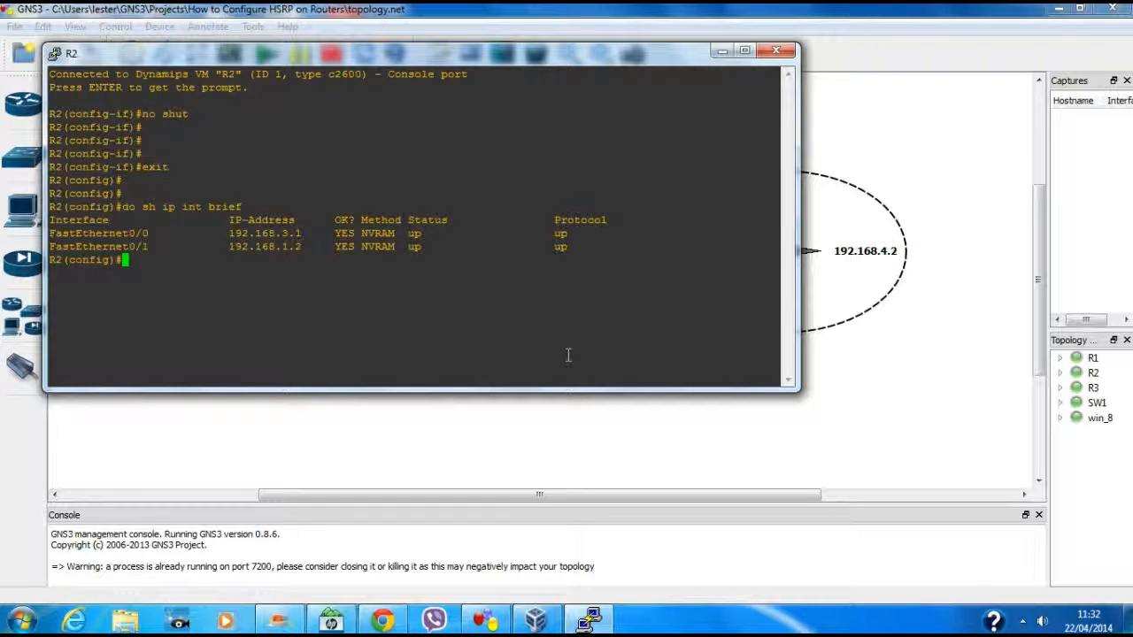
{"action": "key", "text": "Return"}
{"action": "key", "text": "Return"}
{"action": "key", "text": "Return"}
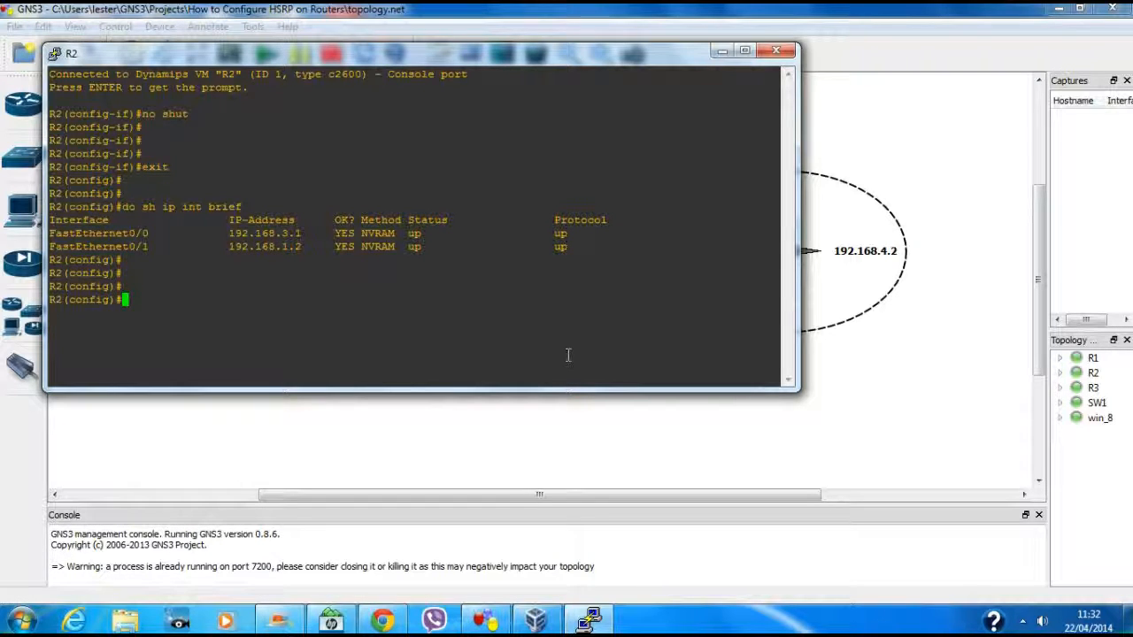
Display R2's HSRP status with do sh stan
{"action": "type", "text": "do sh ssta"}
{"action": "key", "text": "BackSpace"}
{"action": "key", "text": "BackSpace"}
{"action": "key", "text": "BackSpace"}
{"action": "type", "text": "tan"}
{"action": "key", "text": "Return"}
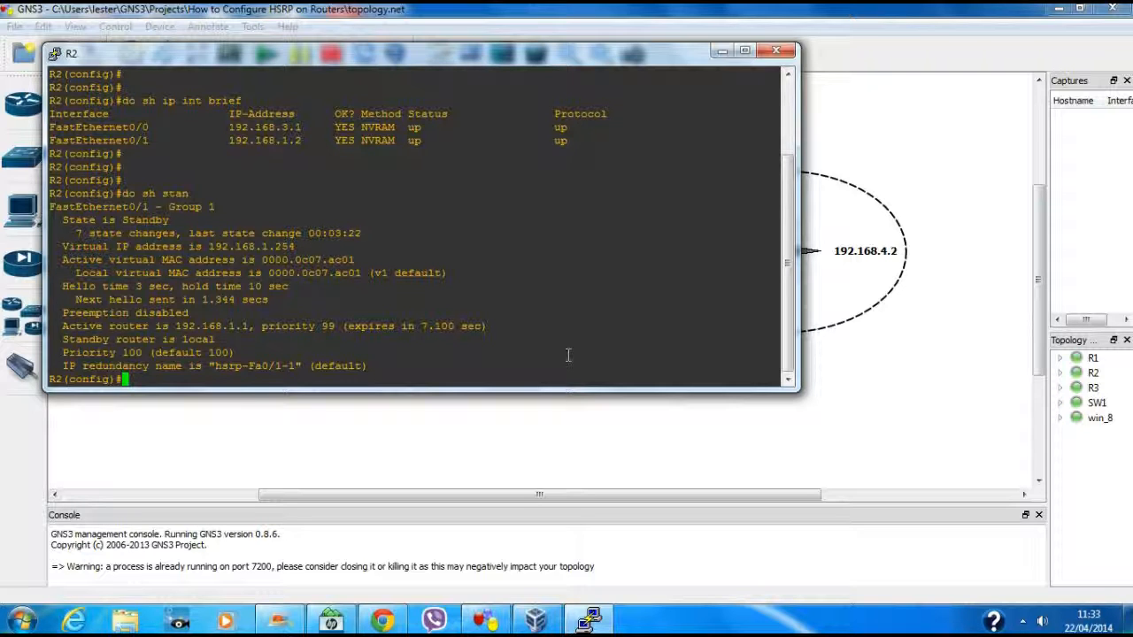
{"action": "key", "text": "Return"}
{"action": "key", "text": "Return"}
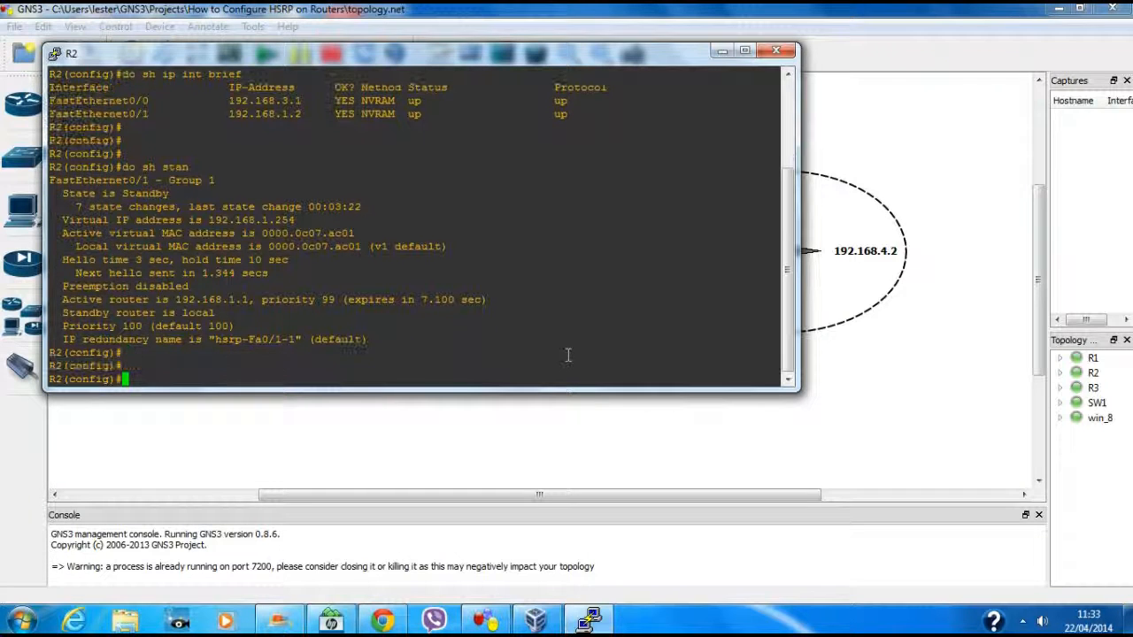
Enter interface fa0/0 on R2 and run standby 1 preempt
{"action": "type", "text": "conf t"}
{"action": "key", "text": "Return"}
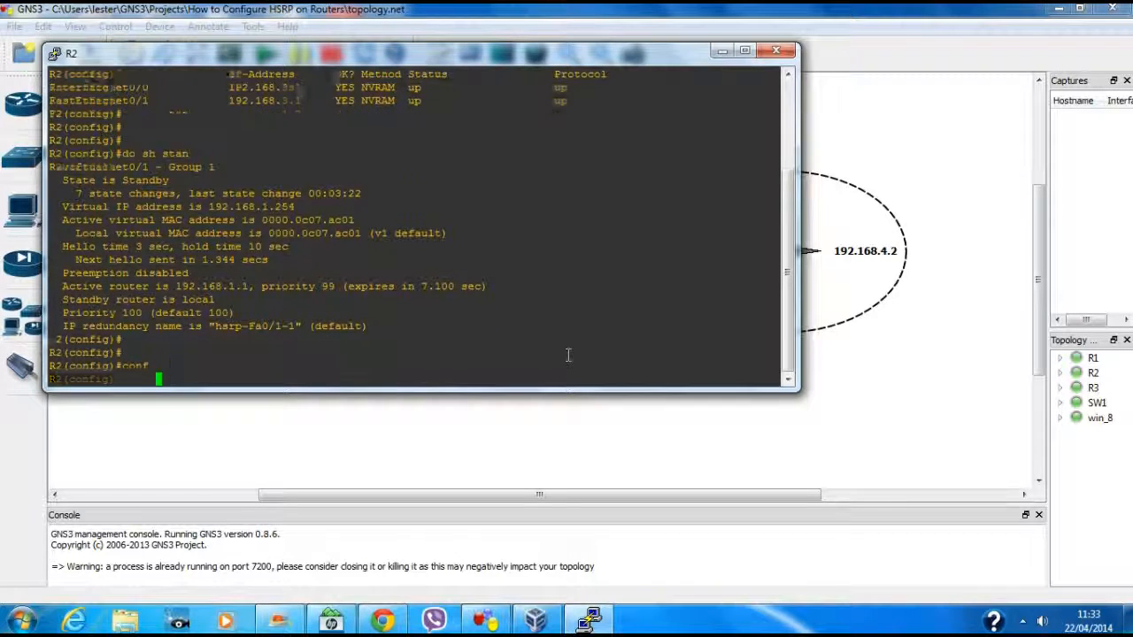
{"action": "key", "text": "Return"}
{"action": "key", "text": "Return"}
{"action": "type", "text": "int fa0"}
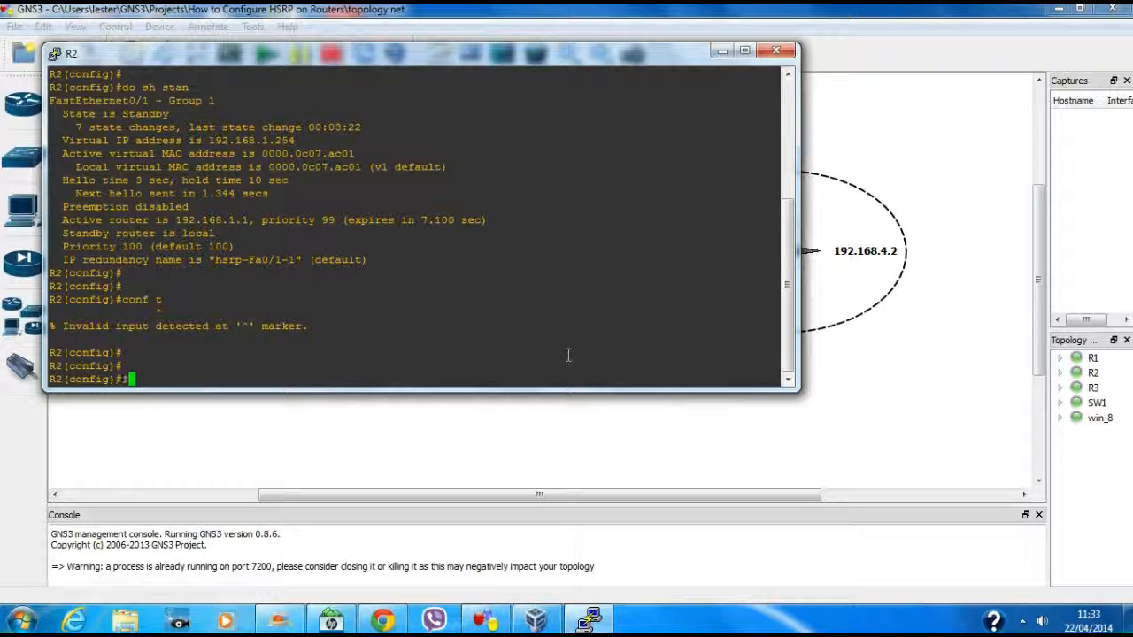
{"action": "type", "text": "/0"}
{"action": "key", "text": "Return"}
{"action": "type", "text": "sta"}
{"action": "key", "text": "Tab"}
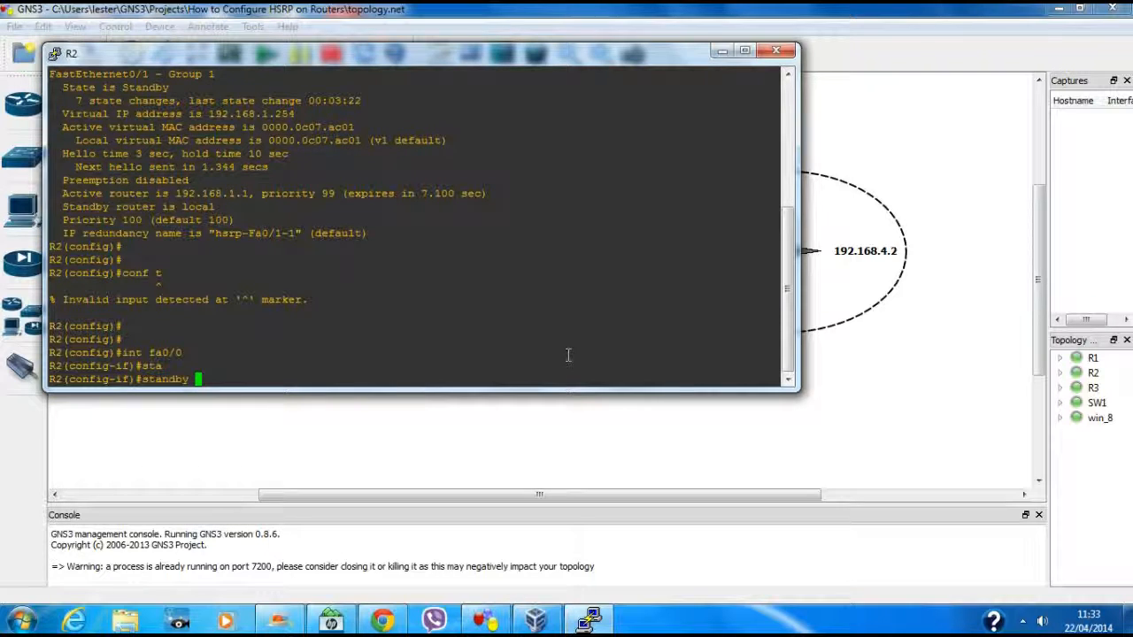
{"action": "type", "text": "11"}
{"action": "type", "text": "pr"}
{"action": "key", "text": "Tab"}
{"action": "type", "text": "e"}
{"action": "key", "text": "Tab"}
{"action": "key", "text": "Return"}
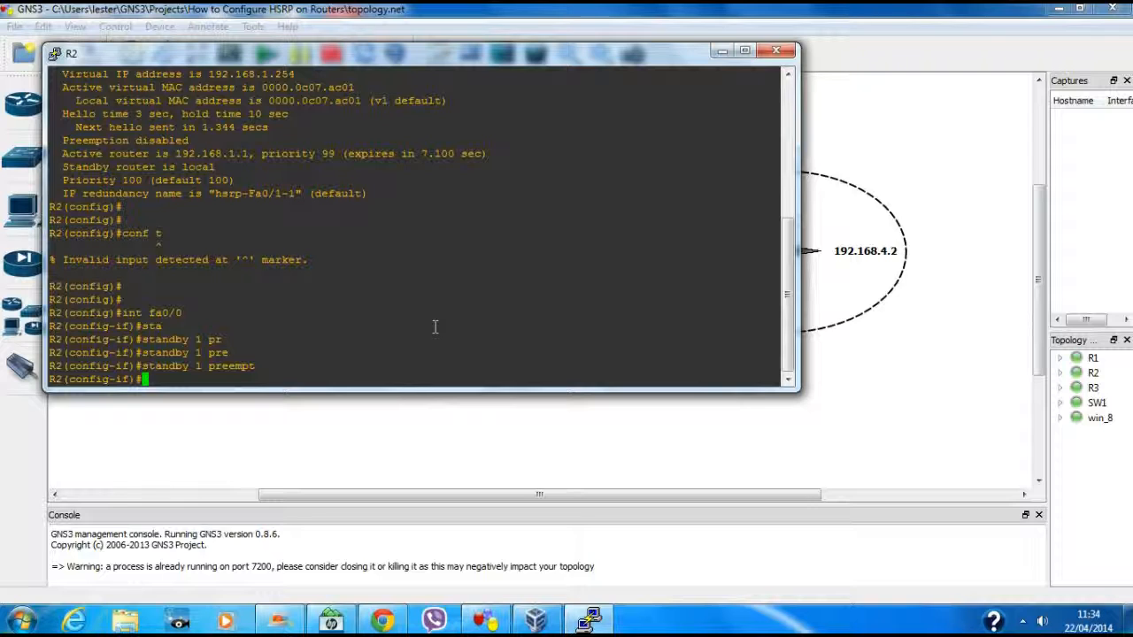
Remove the group 1 preemption setting from R2's fa0/0 and exit the interface configuration
{"action": "key", "text": "Up"}
{"action": "type", "text": "no"}
{"action": "key", "text": "Return"}
{"action": "type", "text": "exit"}
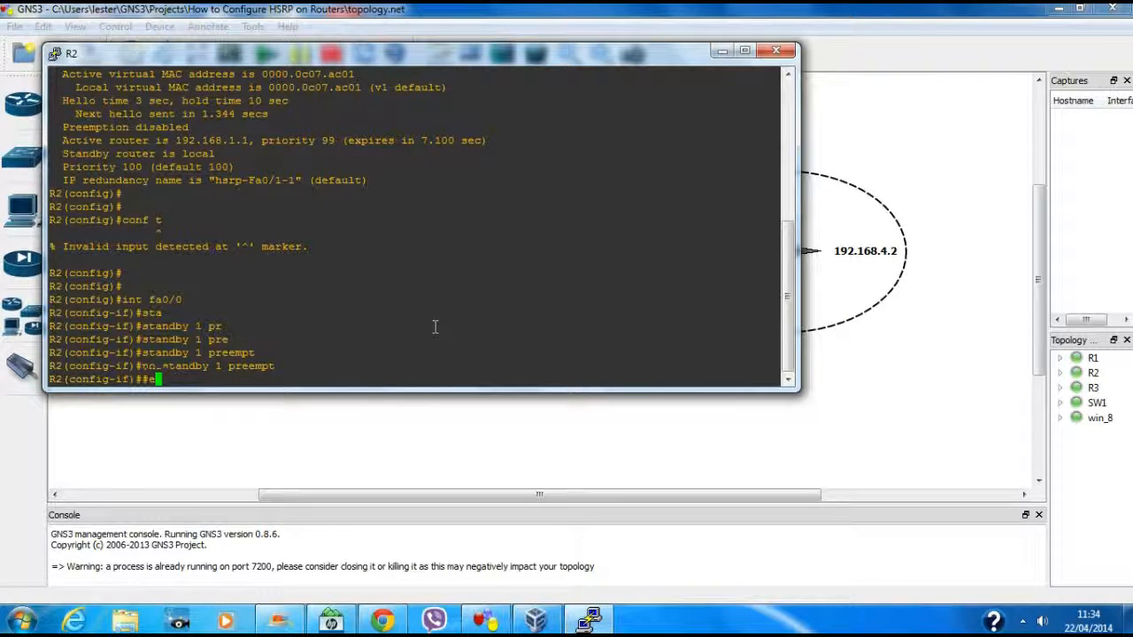
{"action": "key", "text": "Return"}
{"action": "key", "text": "Return"}
{"action": "key", "text": "Return"}
Enter interface fa0/1 on R2 and enable preemption with standby 1 preempt
{"action": "key", "text": "Up"}
{"action": "key", "text": "Up"}
{"action": "key", "text": "Up"}
{"action": "key", "text": "Up"}
{"action": "key", "text": "Up"}
{"action": "key", "text": "Up"}
{"action": "key", "text": "Up"}
{"action": "key", "text": "BackSpace"}
{"action": "type", "text": "1"}
{"action": "key", "text": "Return"}
{"action": "key", "text": "Up"}
{"action": "key", "text": "Up"}
{"action": "key", "text": "Up"}
{"action": "key", "text": "Up"}
{"action": "key", "text": "Return"}
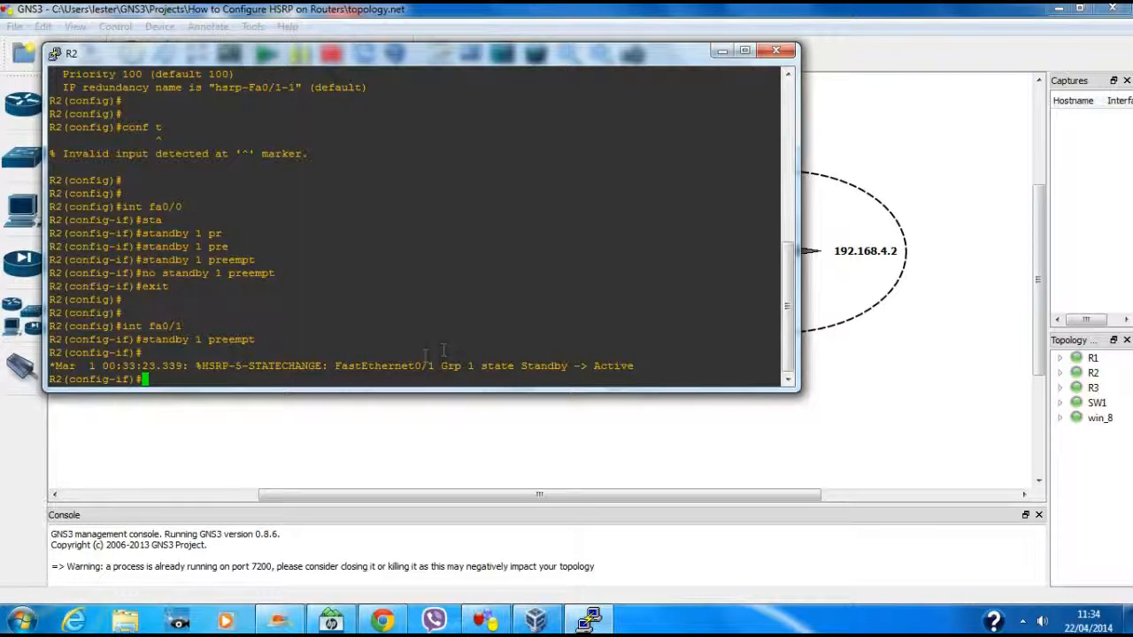
{"action": "key", "text": "Return"}
{"action": "key", "text": "Return"}
{"action": "key", "text": "Return"}
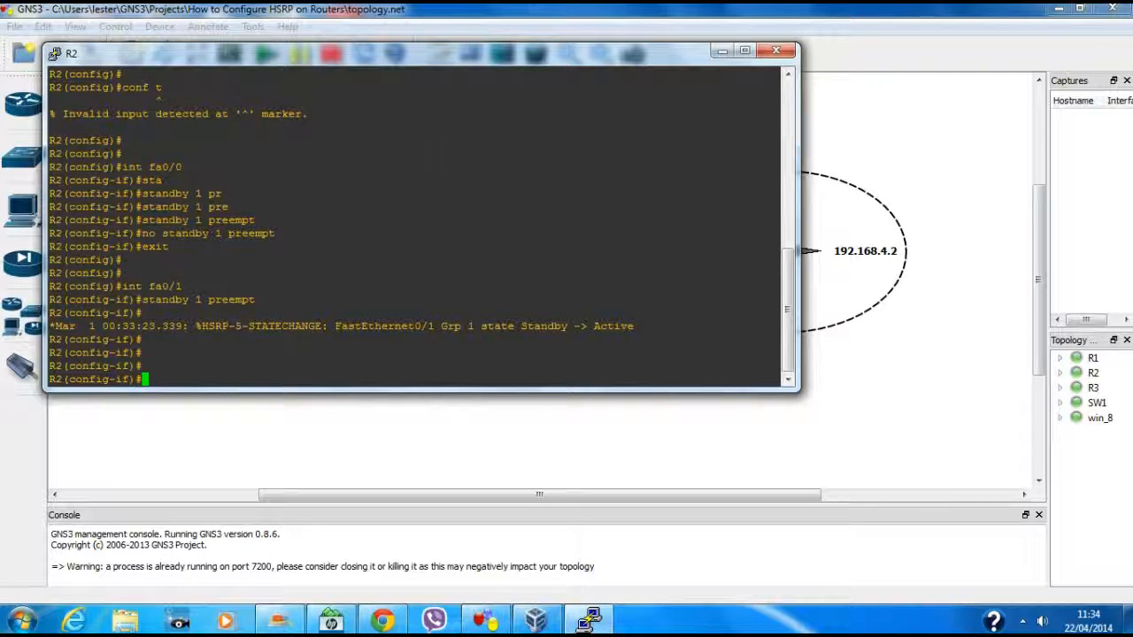
Move the R2 console around the topology to examine the win_8, R1 and R2 connections
{"action": "left_click_drag", "start_coordinate": [570, 50], "coordinate": [722, 217]}
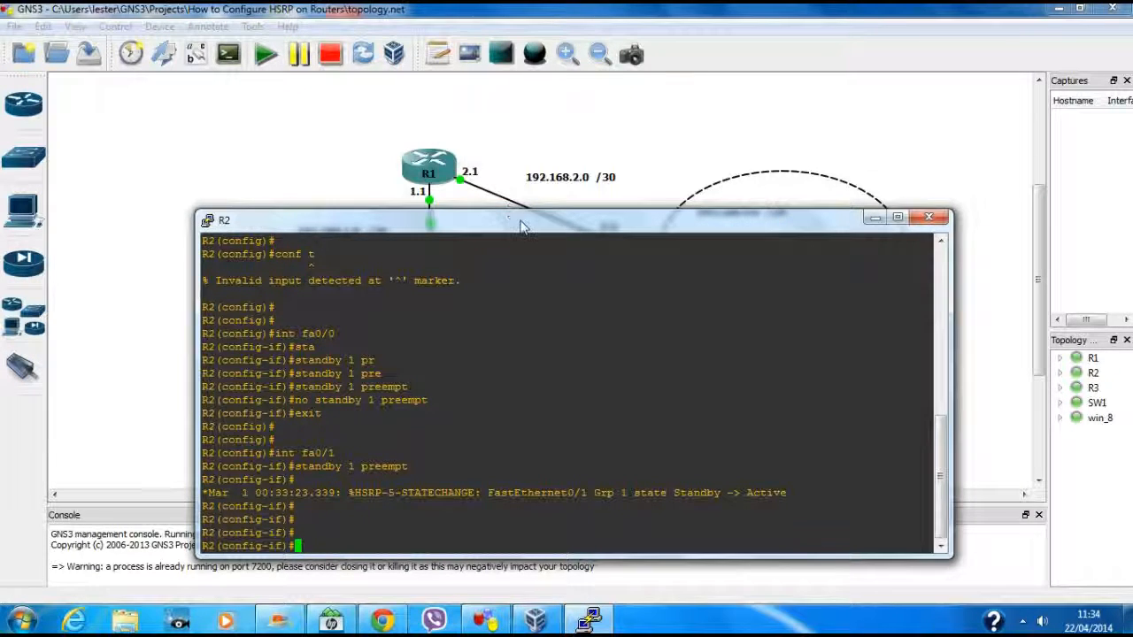
{"action": "left_click_drag", "start_coordinate": [523, 226], "coordinate": [789, 154]}
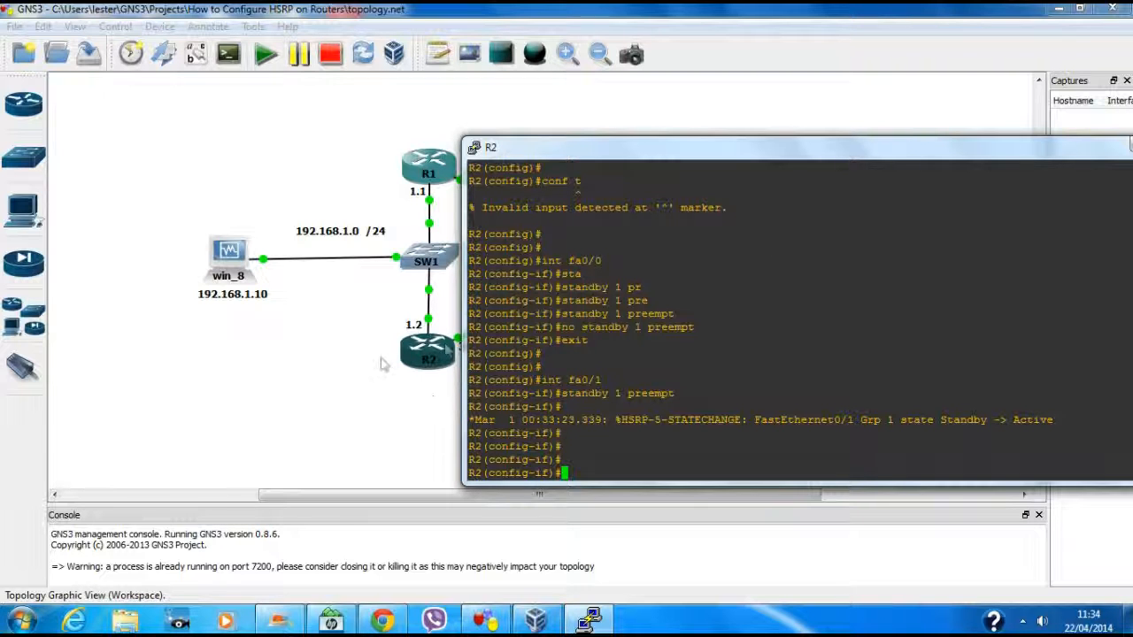
{"action": "left_click_drag", "start_coordinate": [716, 150], "coordinate": [374, 152]}
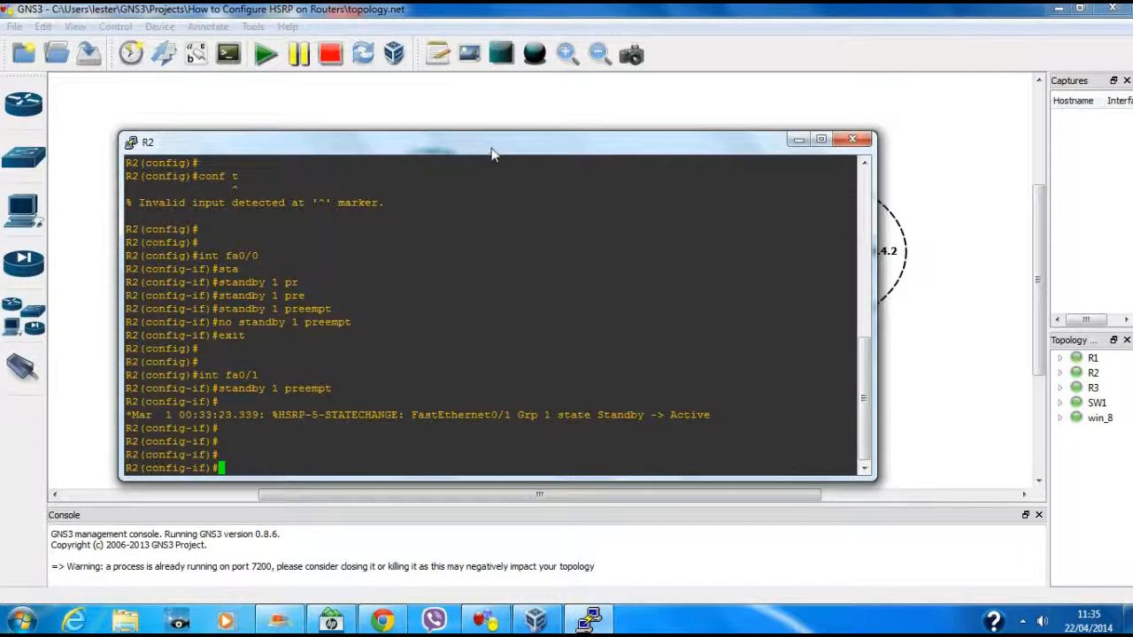
{"action": "left_click_drag", "start_coordinate": [487, 153], "coordinate": [600, 152]}
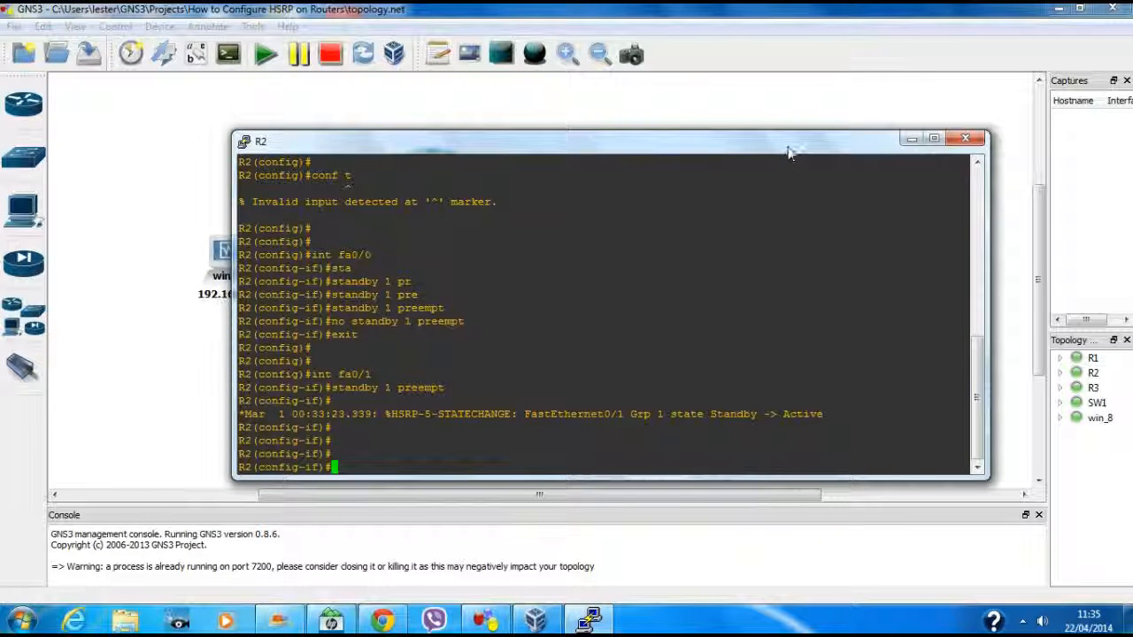
{"action": "left_click_drag", "start_coordinate": [790, 153], "coordinate": [912, 156]}
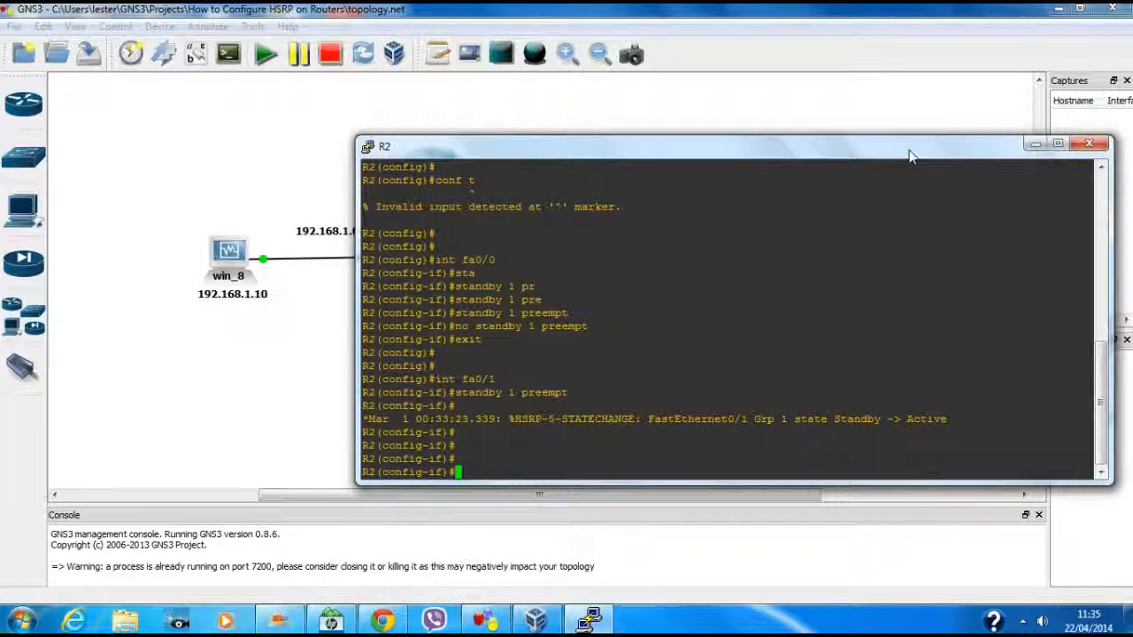
Switch to the Windows virtual machine in VirtualBox, start a tracert to 192.168.4.2 and cancel it
{"action": "left_click", "coordinate": [539, 620]}
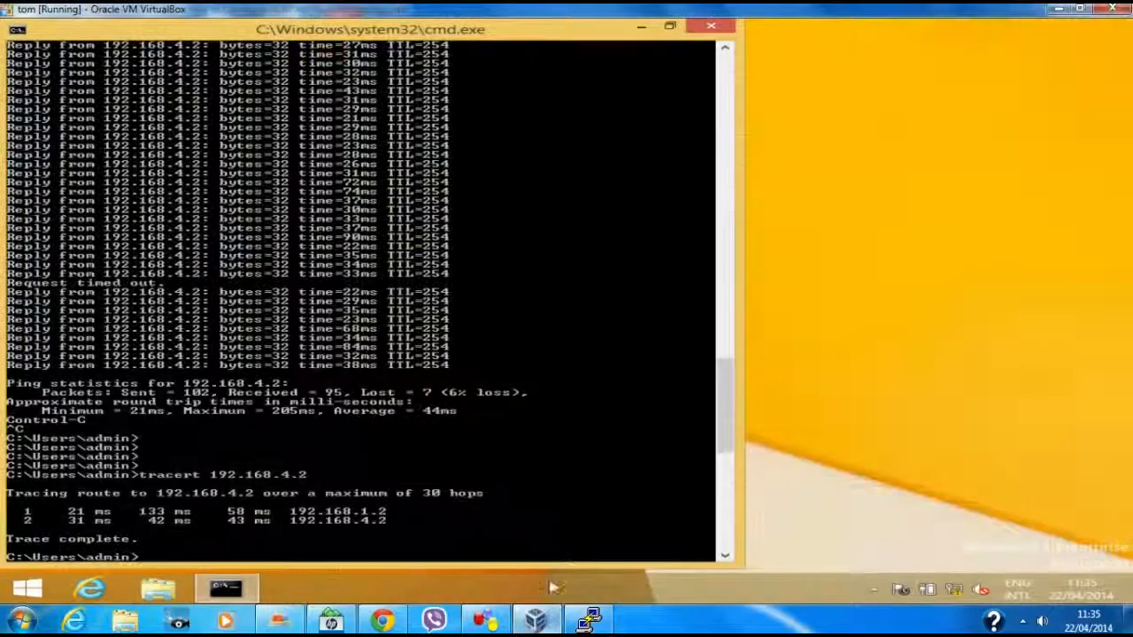
{"action": "key", "text": "Up"}
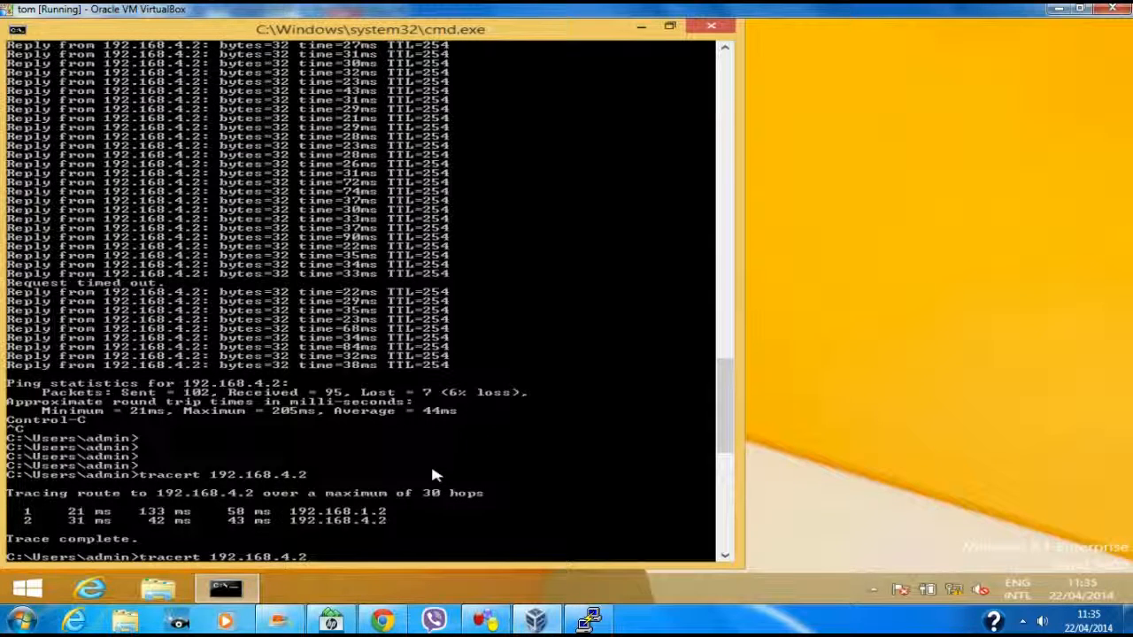
{"action": "key", "text": "Return"}
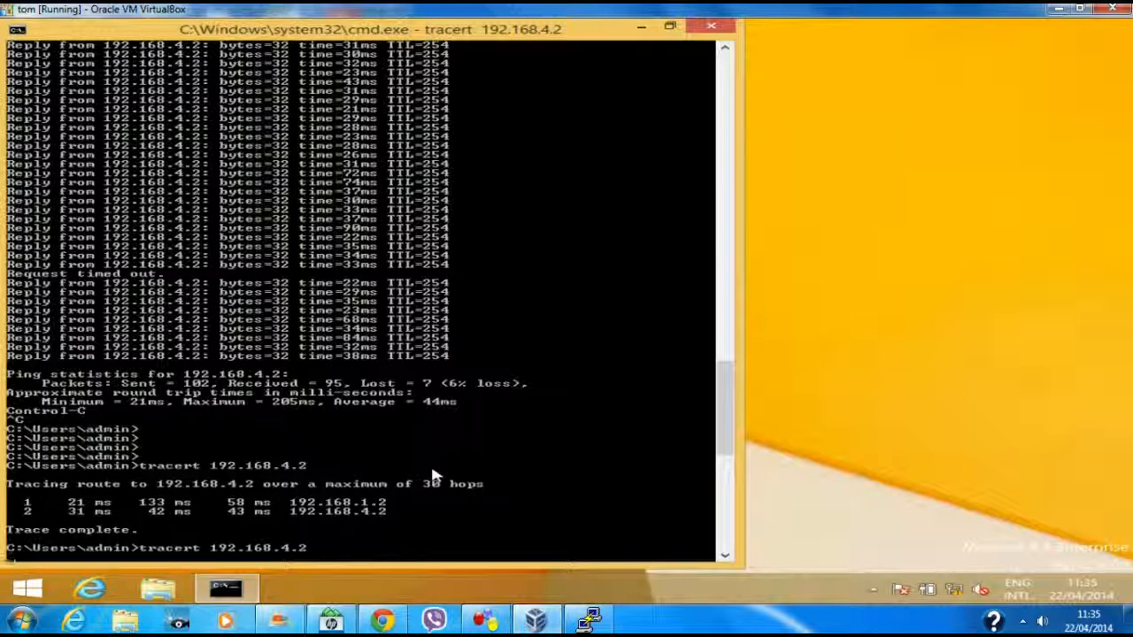
{"action": "key", "text": "ctrl+c"}
{"action": "key", "text": "Return"}
Run a continuous ping to 192.168.4.2 from the Windows virtual machine and stop it after several replies
{"action": "key", "text": "Up"}
{"action": "key", "text": "Up"}
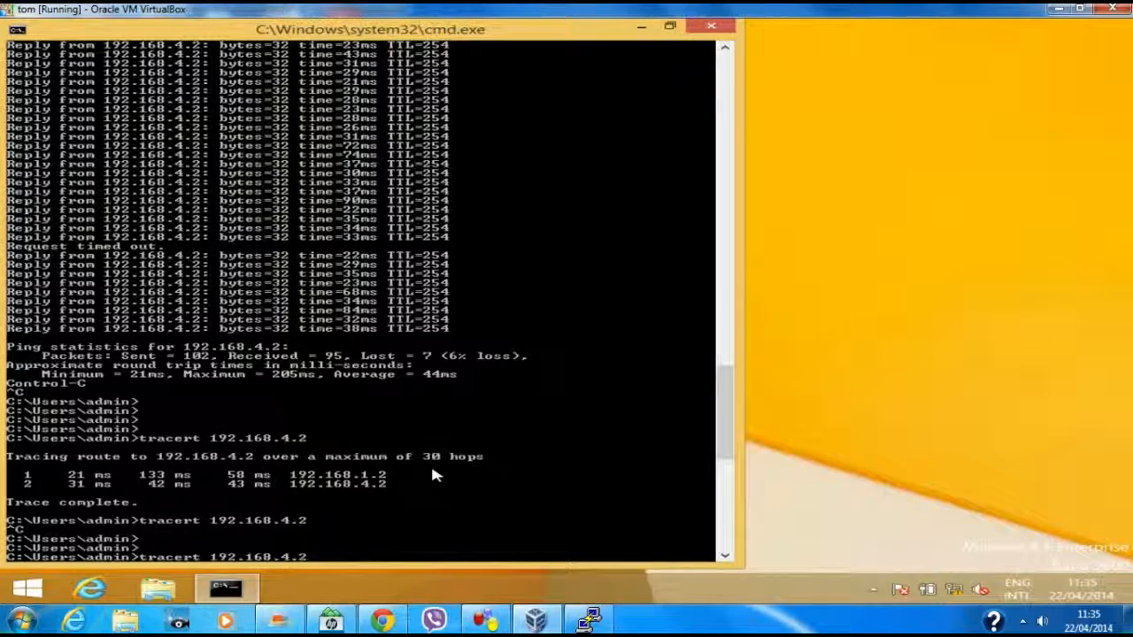
{"action": "key", "text": "Return"}
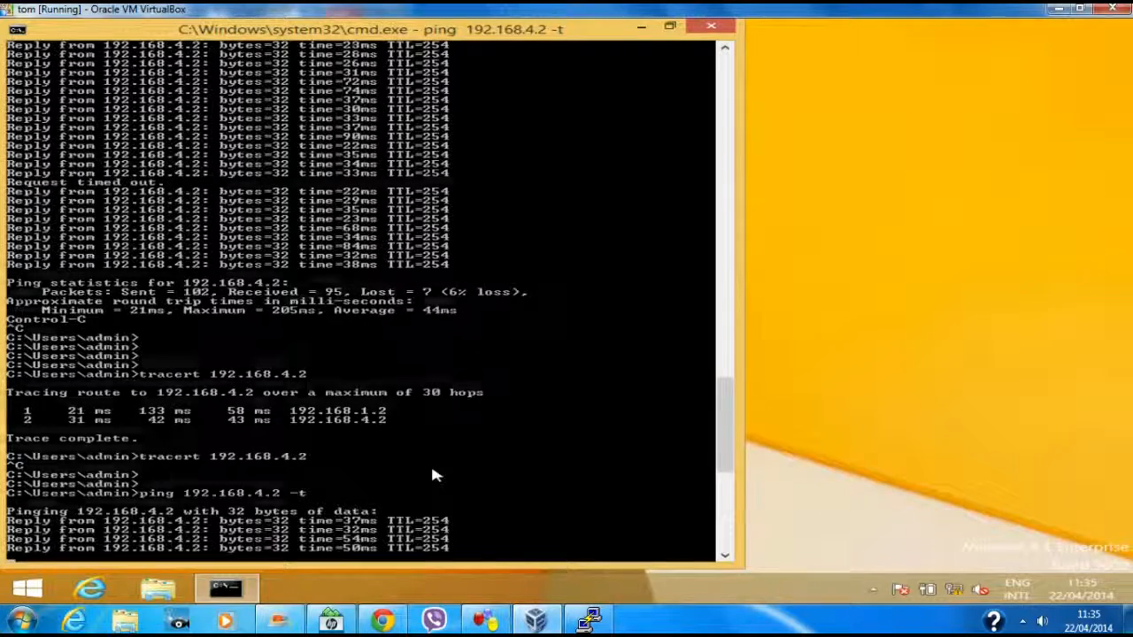
{"action": "key", "text": "ctrl+c"}
{"action": "key", "text": "Return"}
{"action": "key", "text": "Return"}
{"action": "key", "text": "Return"}
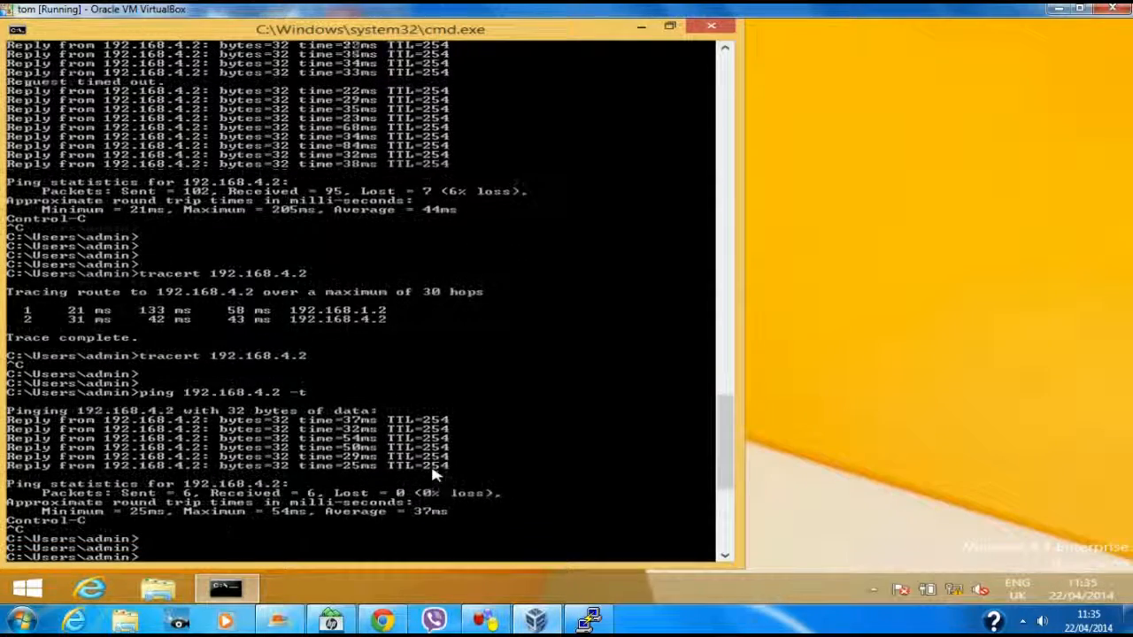
Run tracert 192.168.4.2 from the Windows virtual machine's command prompt
{"action": "key", "text": "Up"}
{"action": "key", "text": "Up"}
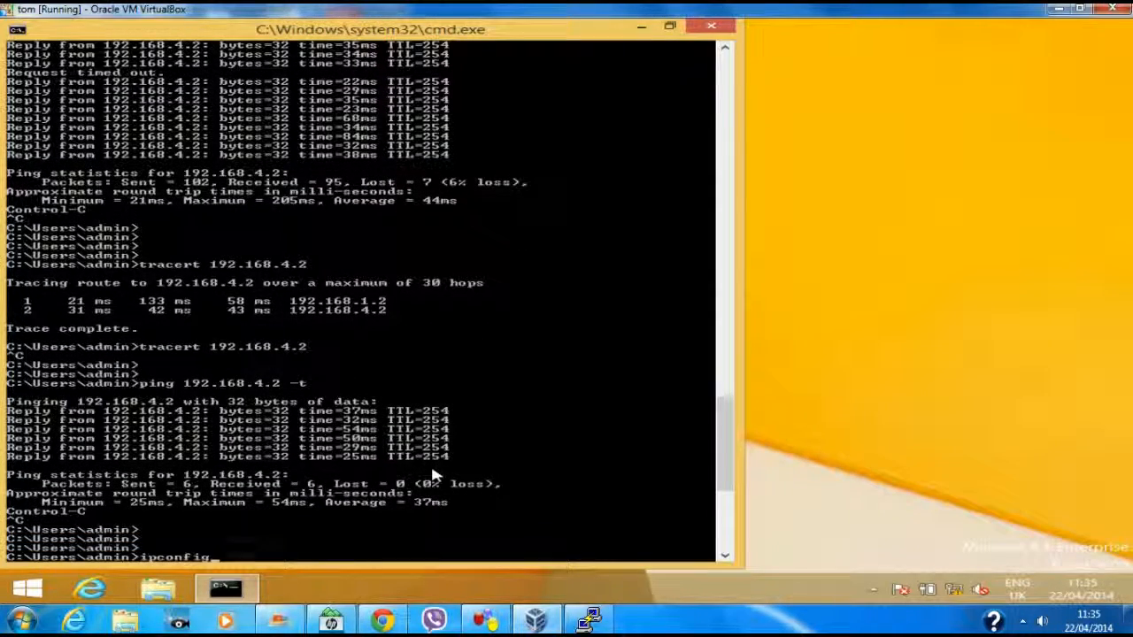
{"action": "key", "text": "Return"}
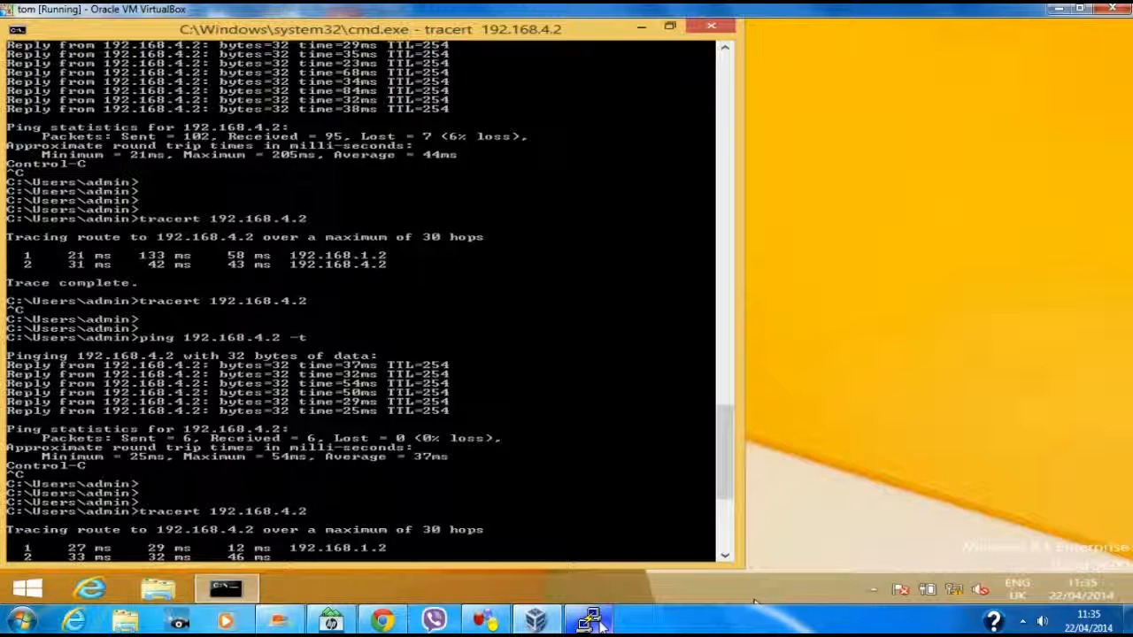
Bring the R2 console forward over the virtual machine and close it
{"action": "mouse_move", "coordinate": [589, 620]}
{"action": "left_click", "coordinate": [569, 524]}
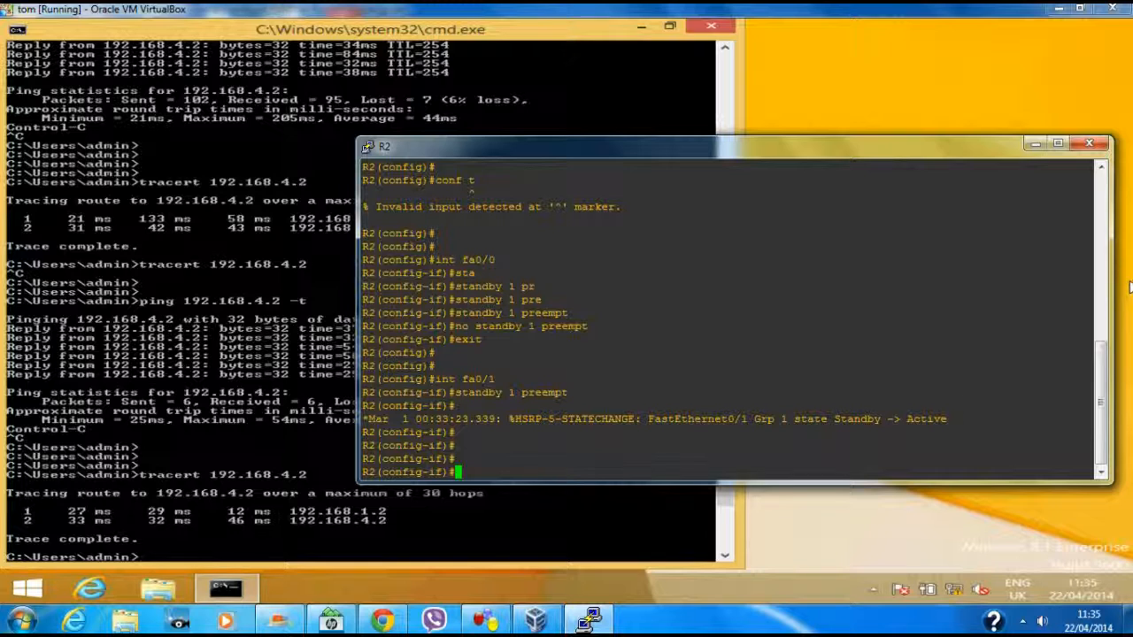
{"action": "left_click", "coordinate": [1091, 147]}
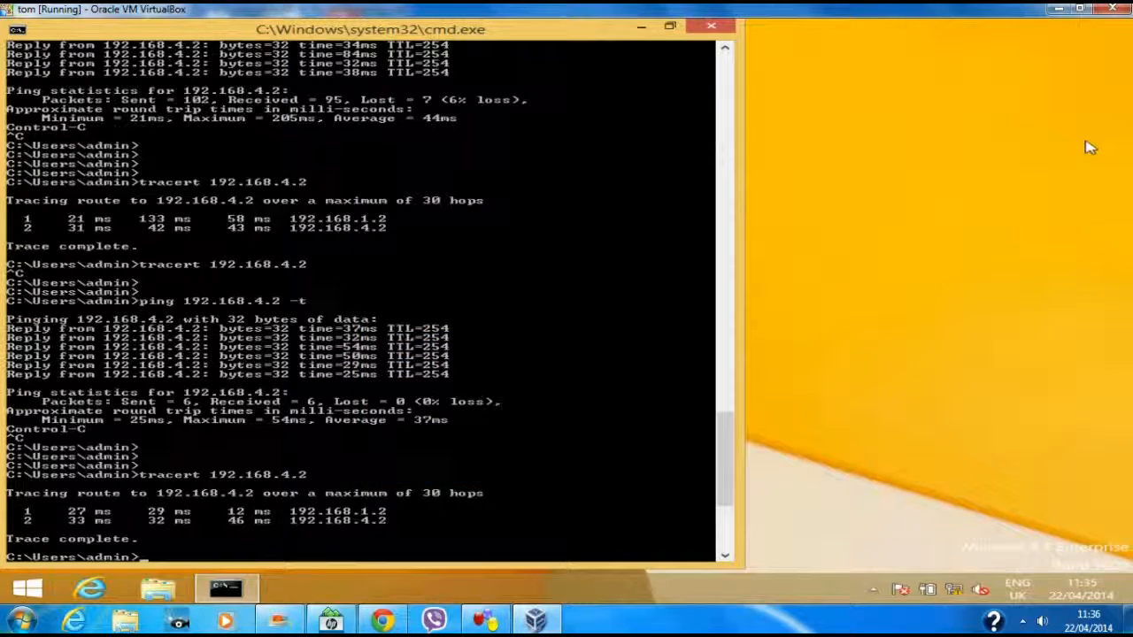
Switch to GNS3, open R1's console and re-enable its fa0/1 interface with no shut
{"action": "left_click", "coordinate": [487, 620]}
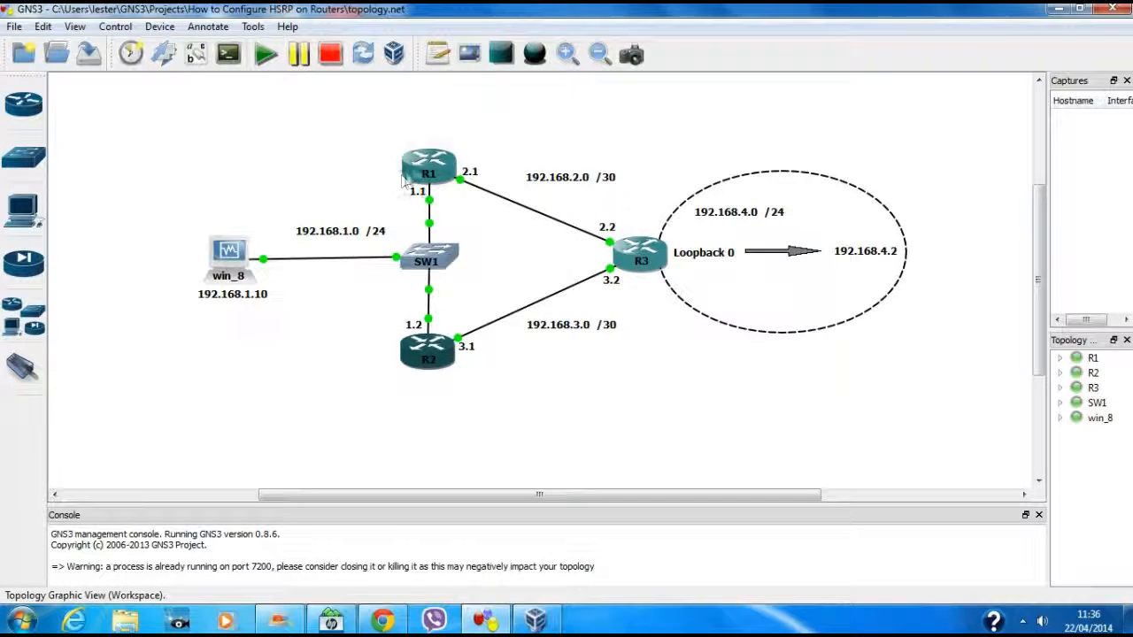
{"action": "right_click", "coordinate": [428, 166]}
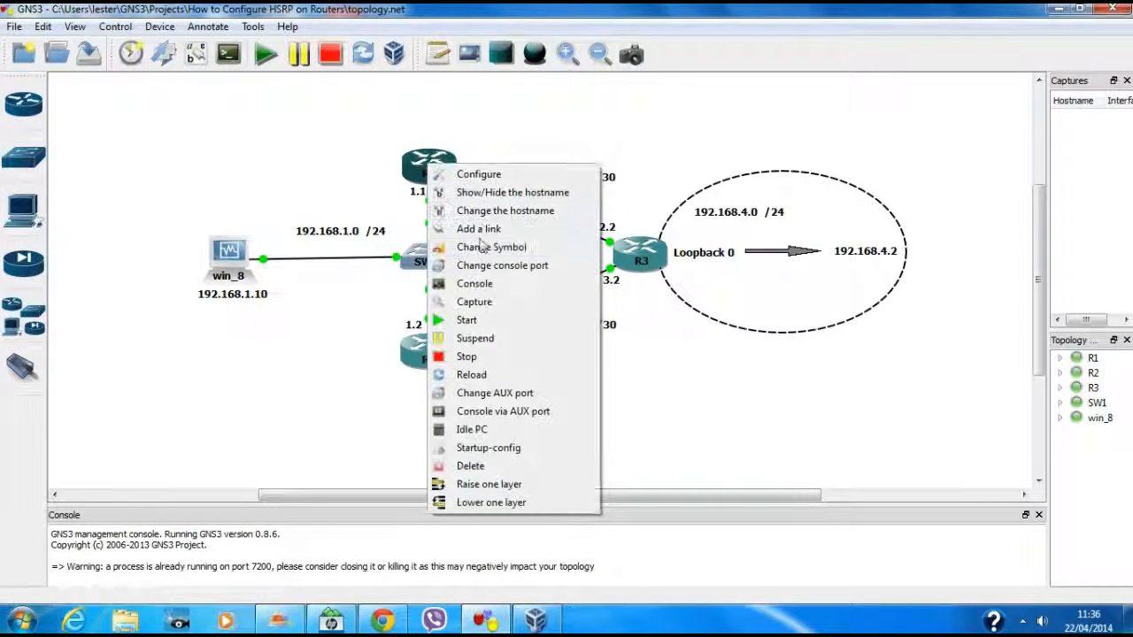
{"action": "left_click", "coordinate": [485, 288]}
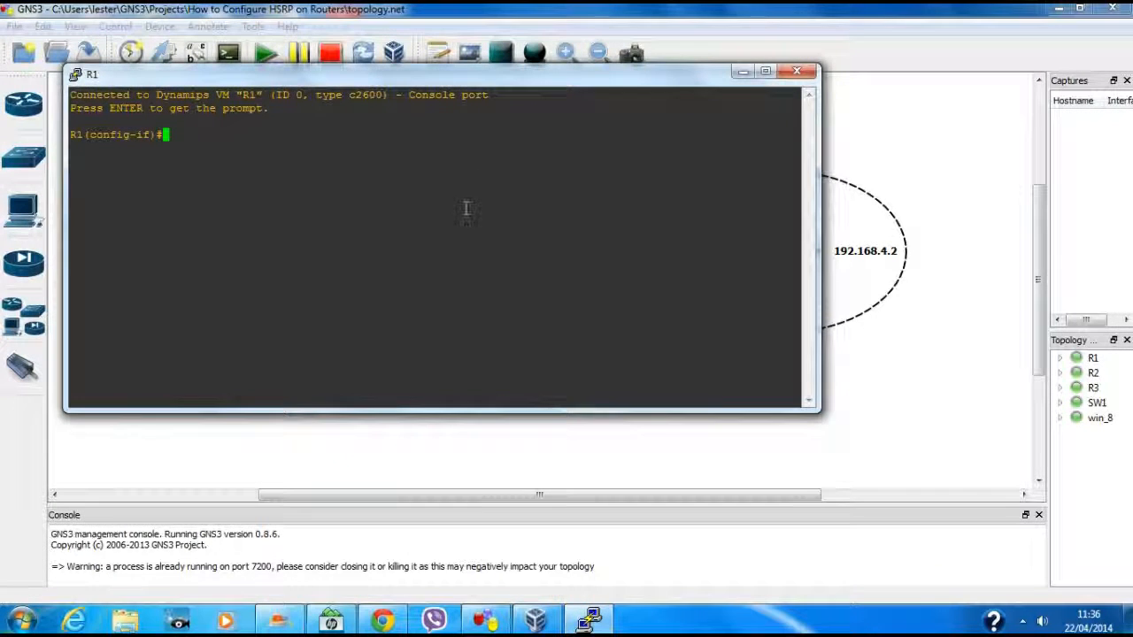
{"action": "type", "text": "no shut"}
{"action": "key", "text": "Return"}
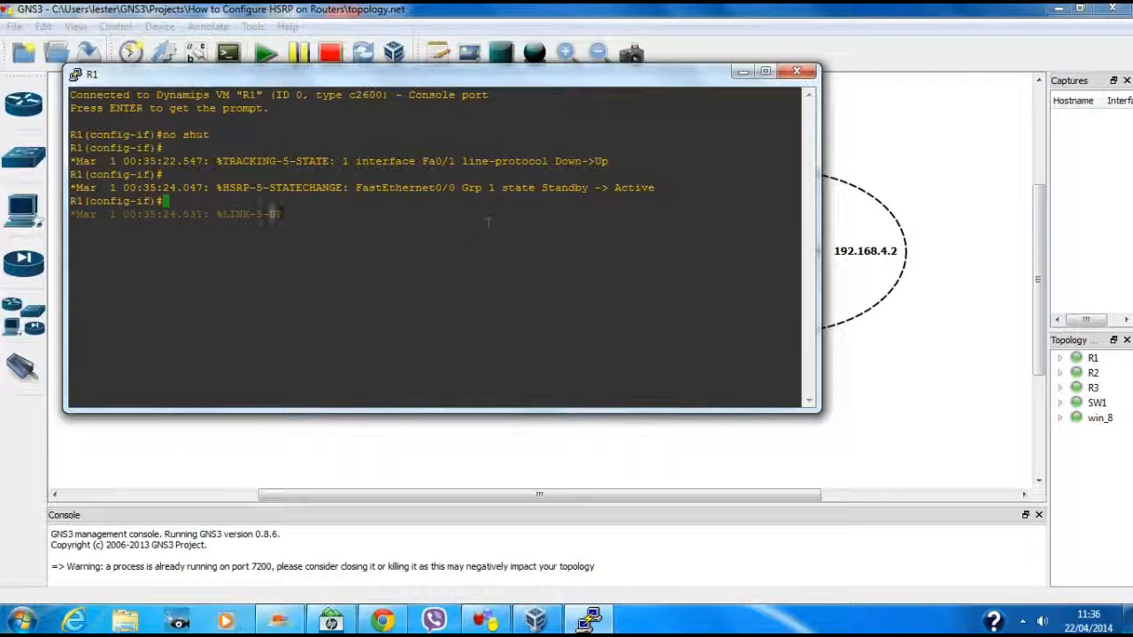
Switch to the Windows virtual machine, run ping 192.168.4.2 -t and stop it after a few replies
{"action": "left_click", "coordinate": [535, 620]}
{"action": "key", "text": "Return"}
{"action": "key", "text": "Return"}
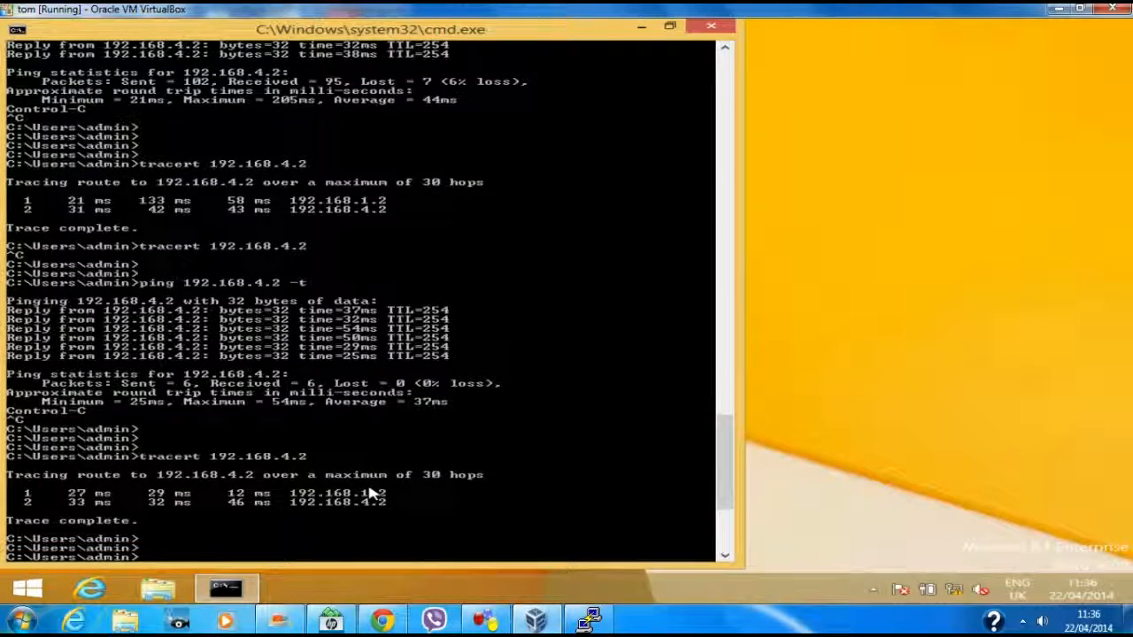
{"action": "key", "text": "Up"}
{"action": "key", "text": "Up"}
{"action": "key", "text": "Return"}
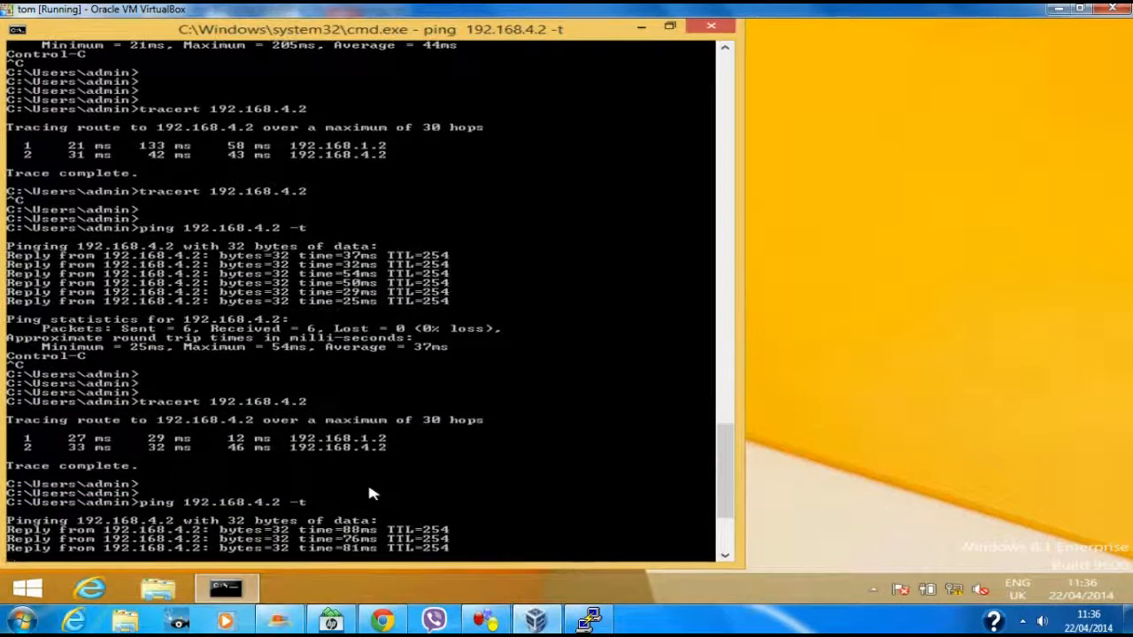
{"action": "key", "text": "ctrl+c"}
{"action": "key", "text": "Return"}
{"action": "key", "text": "Return"}
Trace the route to 192.168.4.2 with R1's interface re-enabled, stopping the trace after the second hop's times
{"action": "key", "text": "Up"}
{"action": "key", "text": "Up"}
{"action": "key", "text": "Up"}
{"action": "key", "text": "Up"}
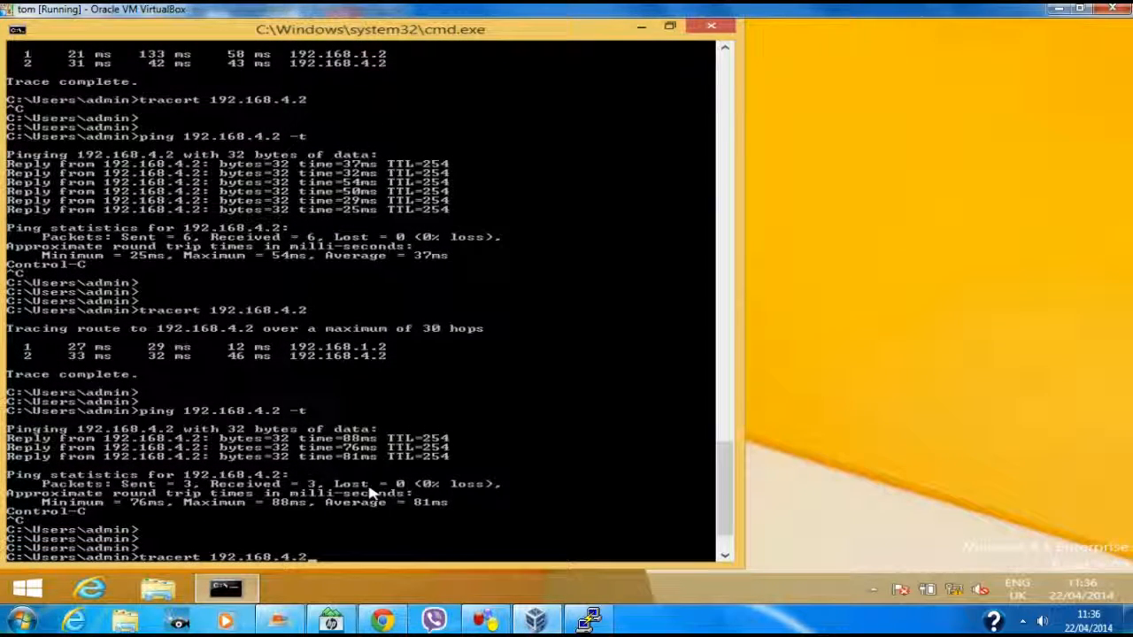
{"action": "key", "text": "Return"}
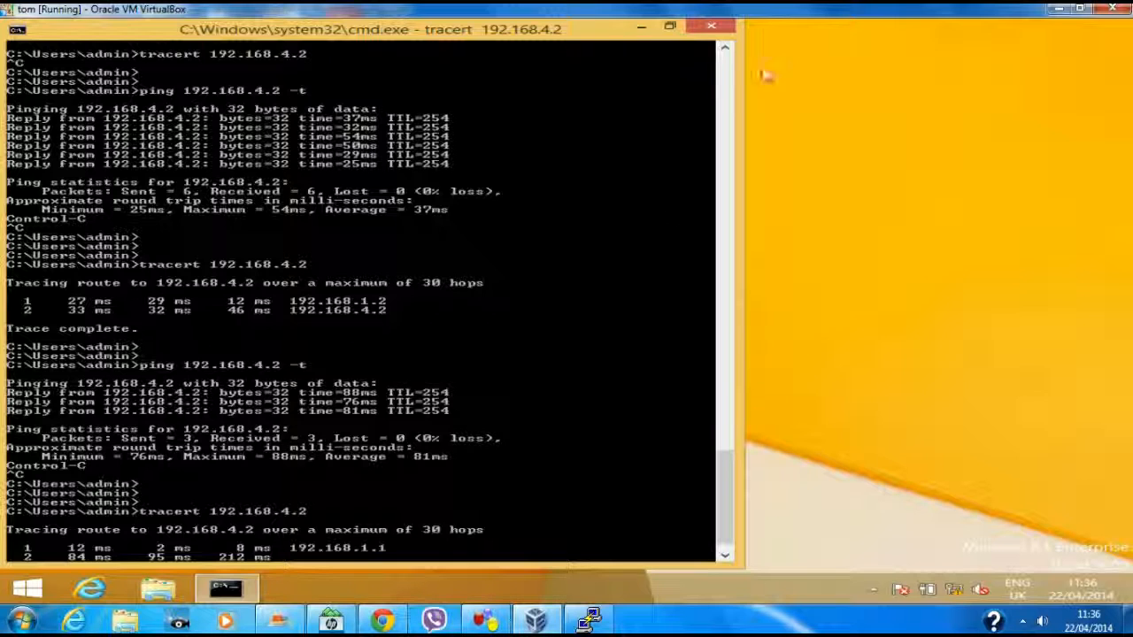
{"action": "key", "text": "ctrl+c"}
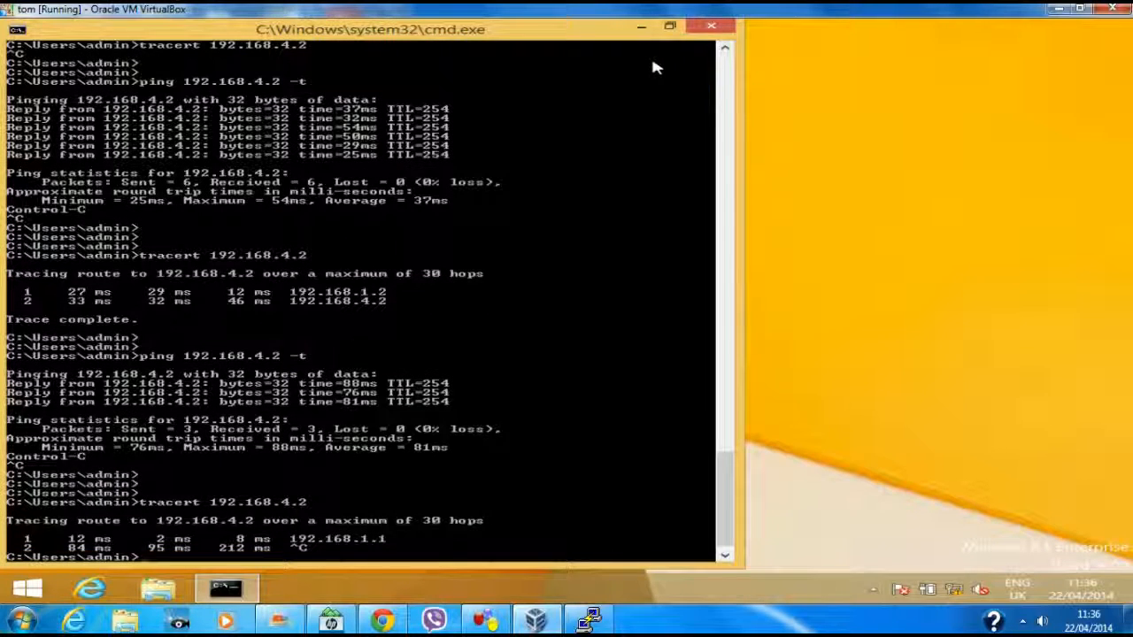
Close the command prompt in the virtual machine and switch back to the GNS3 topology
{"action": "left_click", "coordinate": [713, 29]}
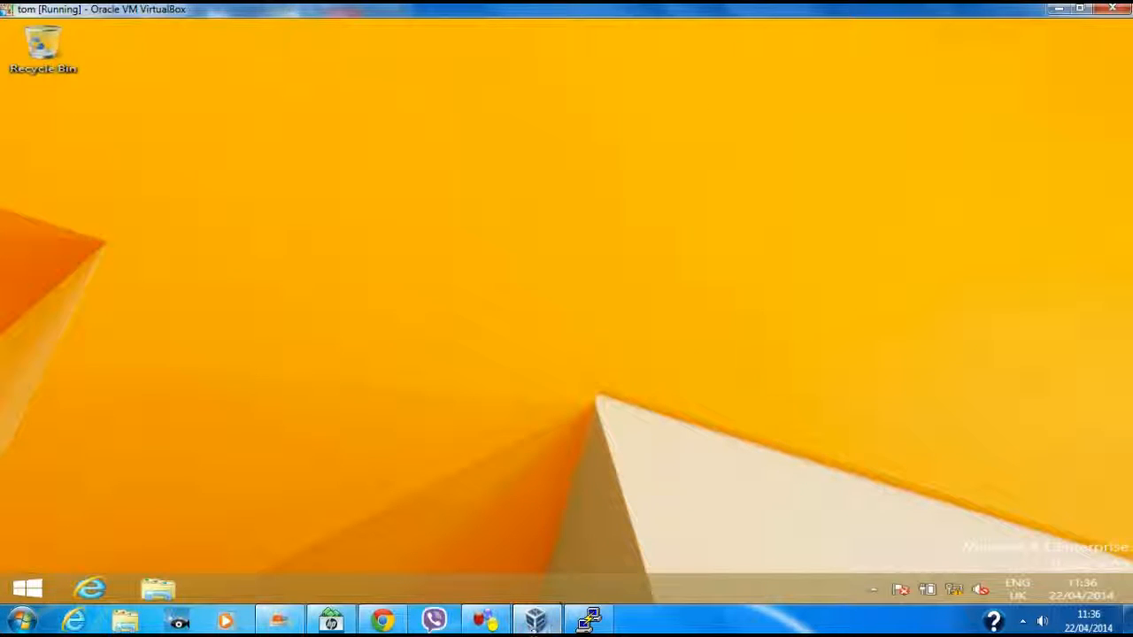
{"action": "left_click", "coordinate": [491, 623]}
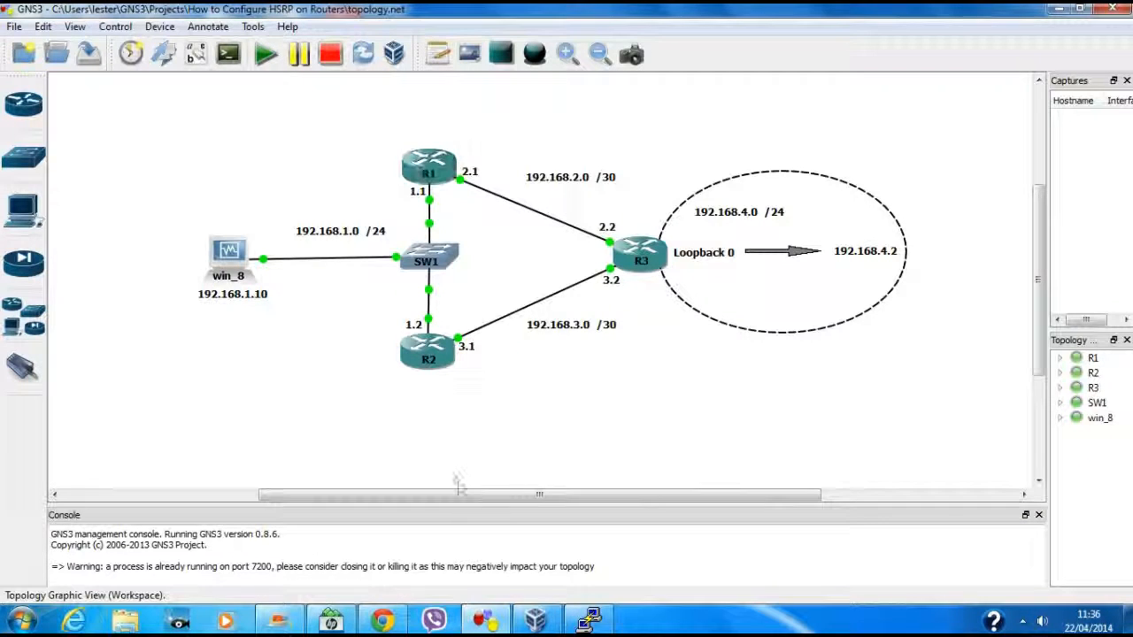